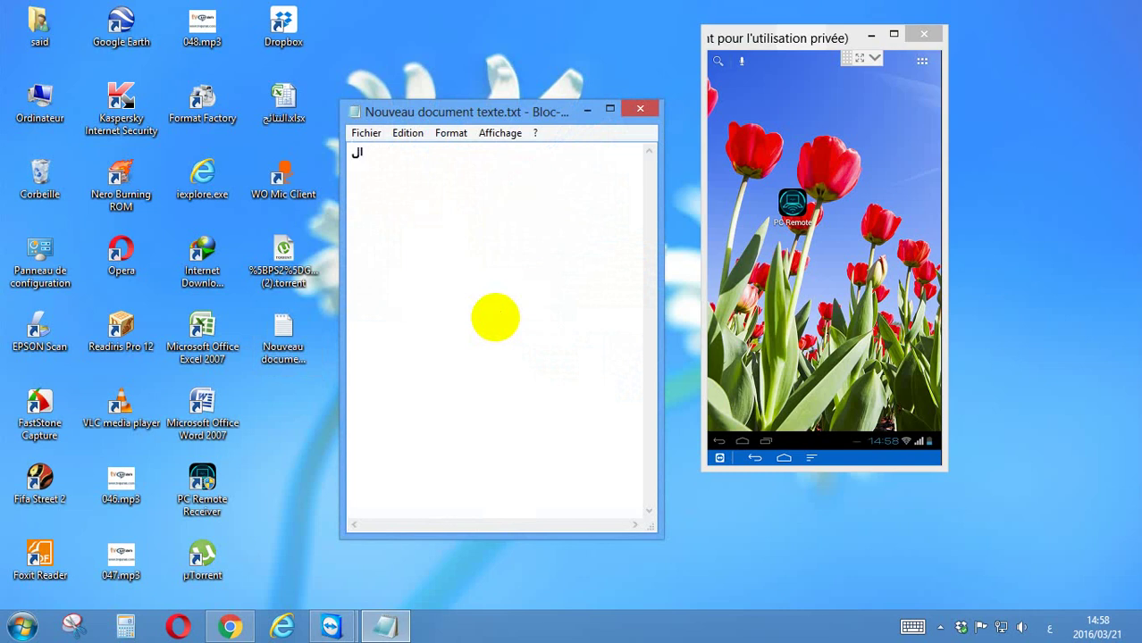
- Complete the opening line of the text file as "السلام علكم" and add the line "اتمنى ان تكونو بالف خير"
type("سلام")
type(" عل")
type("كم ")
type("اتمن")
type("ى ا")
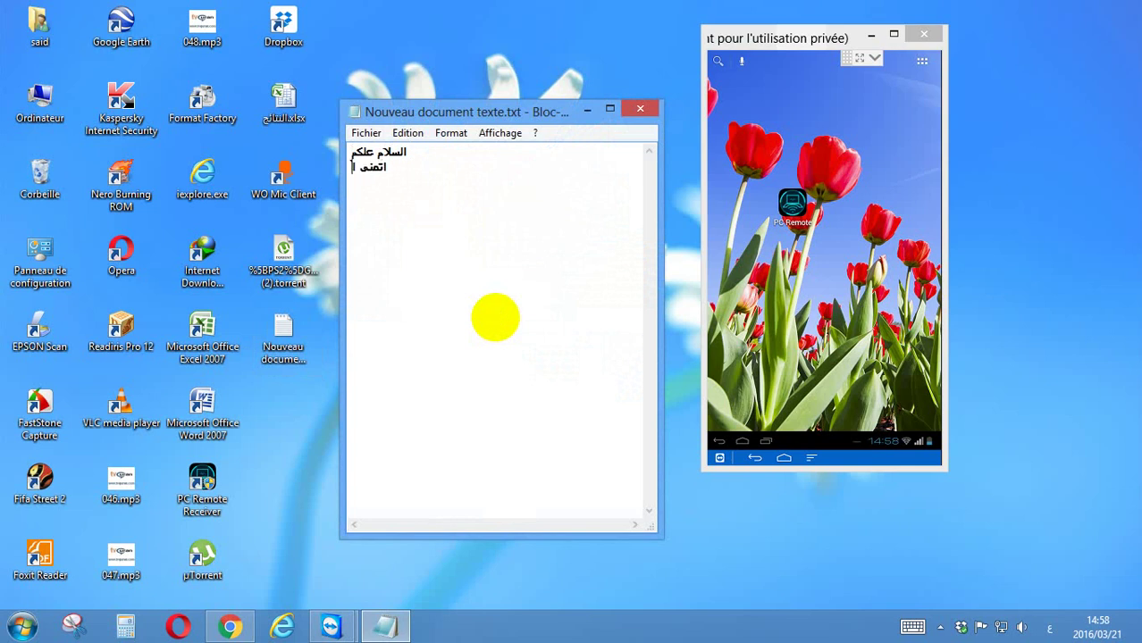
type("ن تكونو بالف")
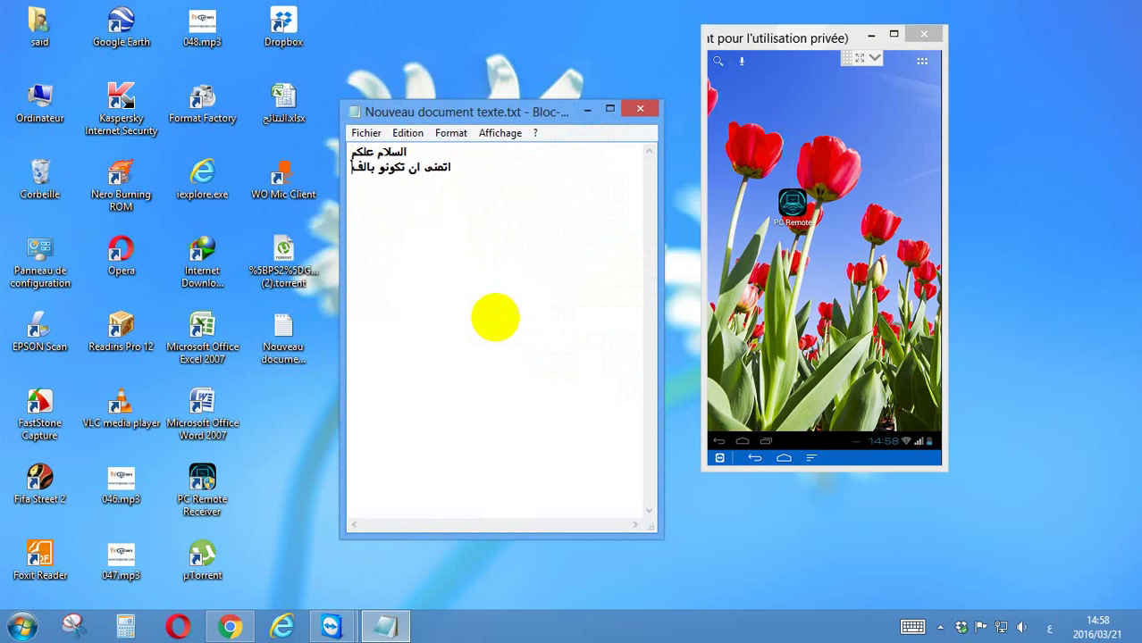
type(" خير")
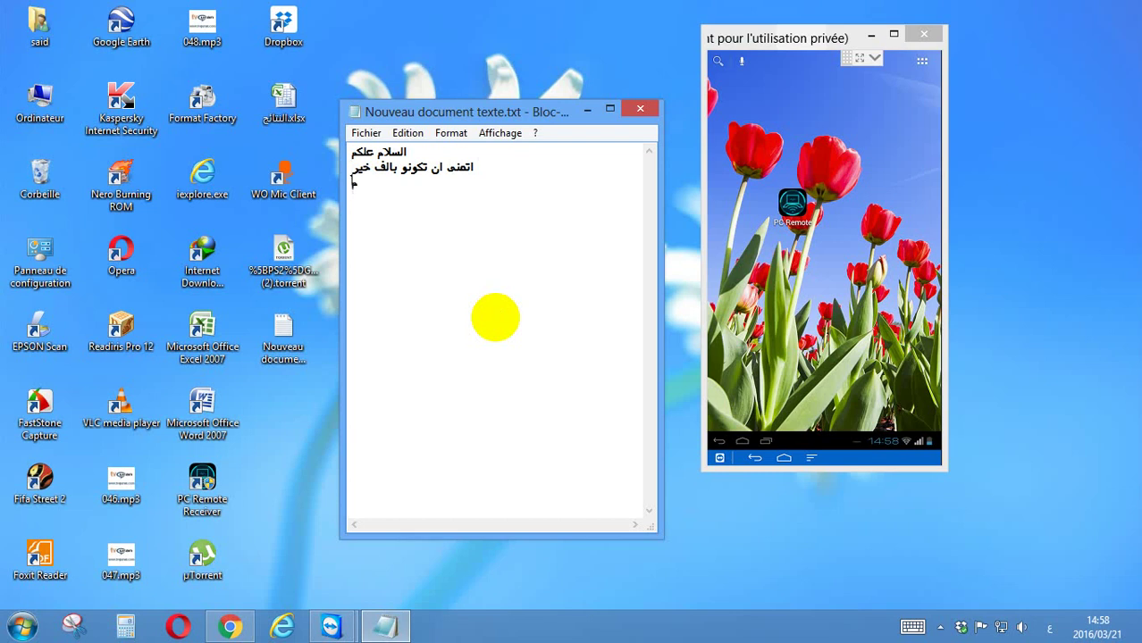
- Write the welcome line "مرحبا بكم في مدونة سيسو للمعلوميات" below the greeting
type("با بكم في مدونة سي")
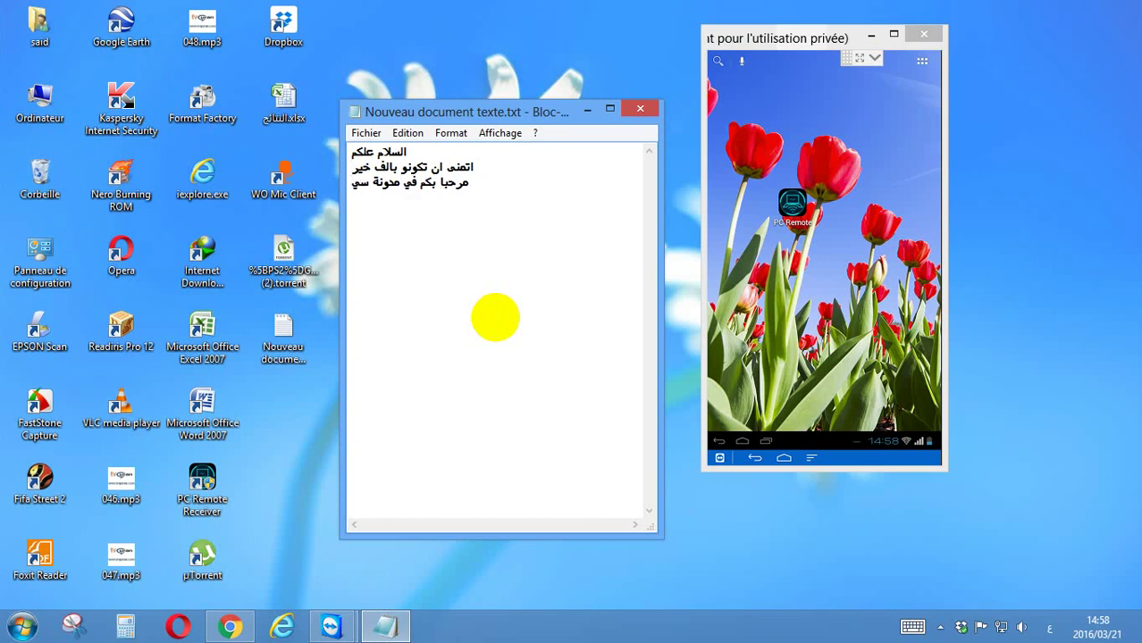
type("سو للم")
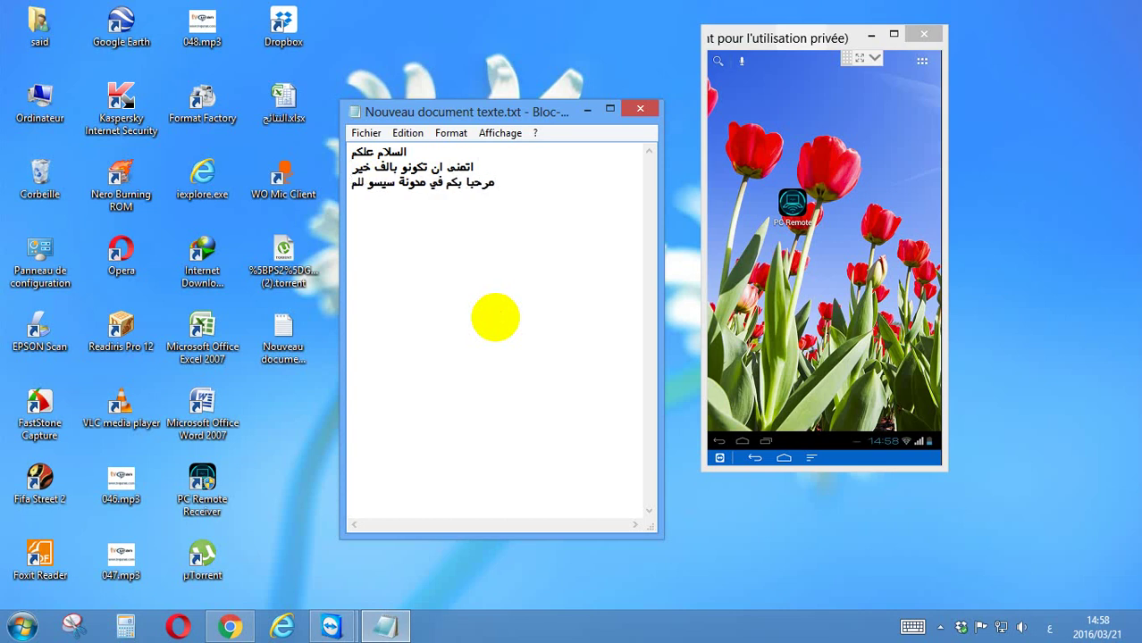
type("علومي")
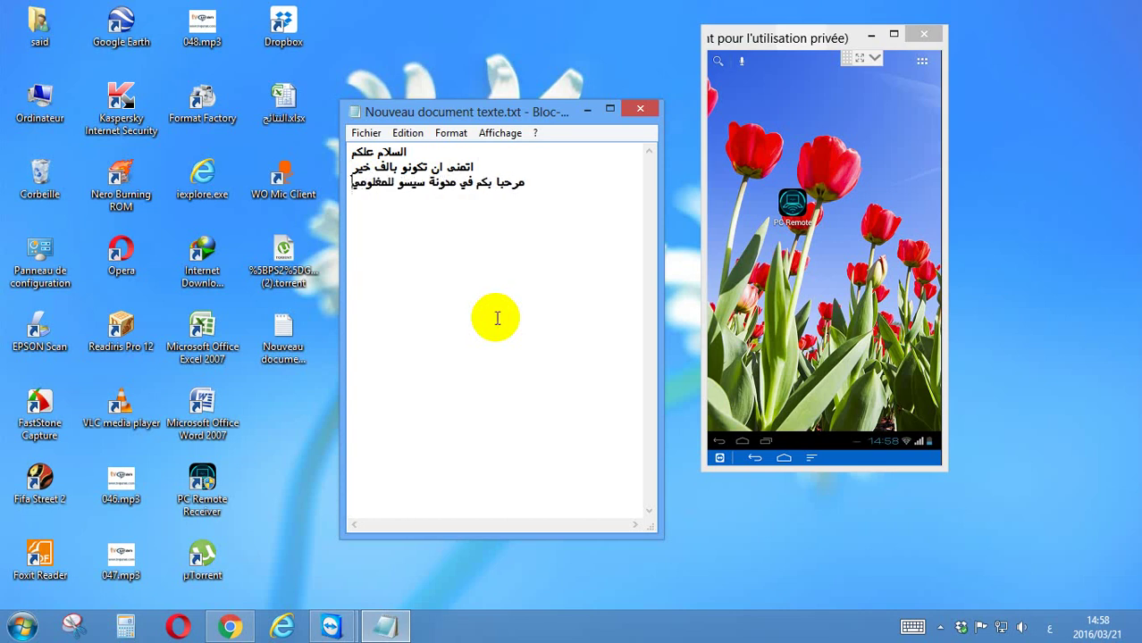
key("BackSpace")
key("BackSpace")
key("BackSpace")
key("BackSpace")
key("BackSpace")
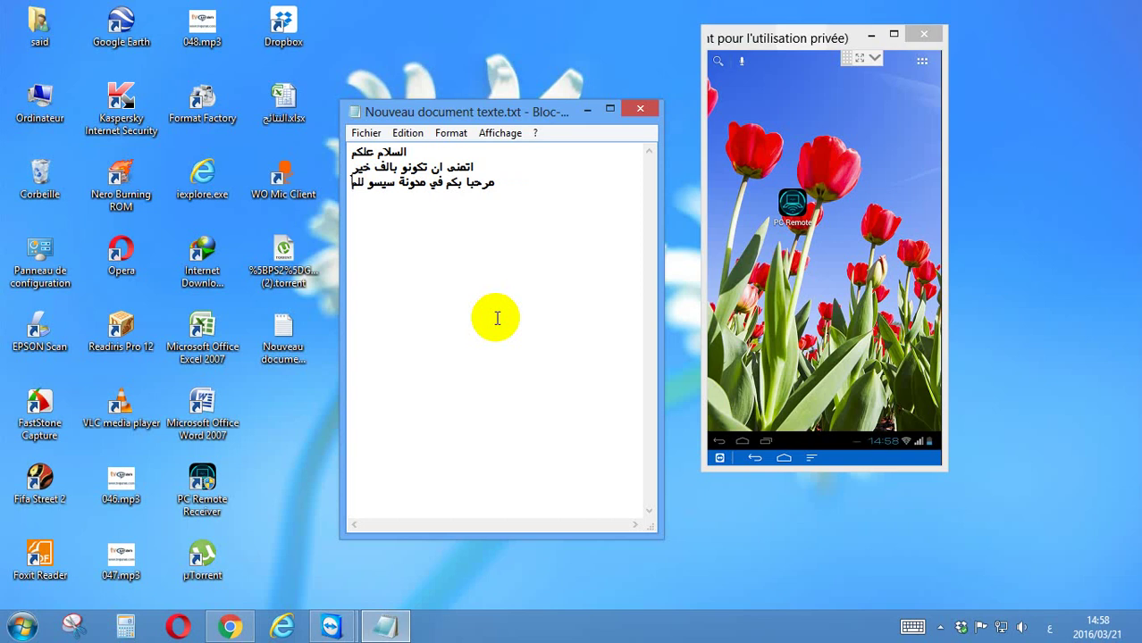
type("ع")
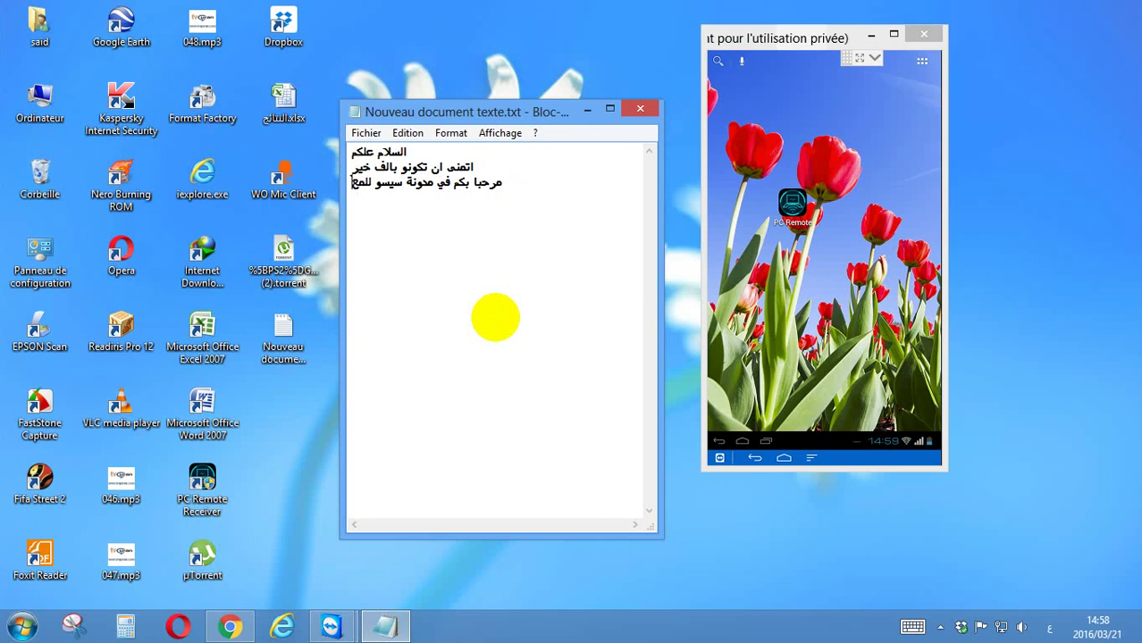
type("لوميات")
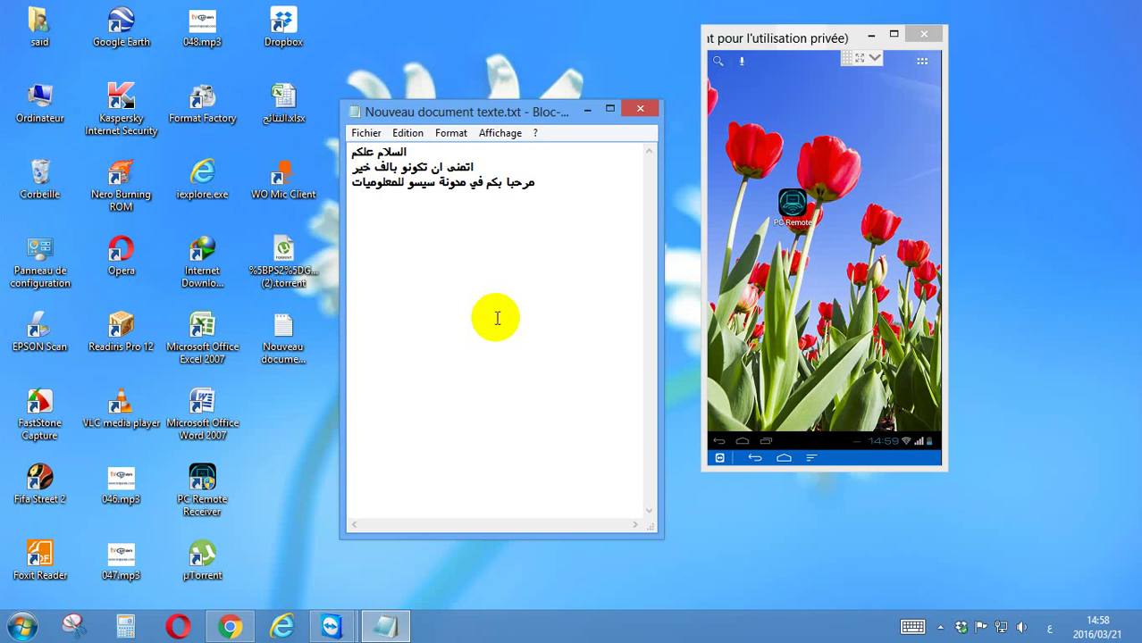
- Add a line introducing the lesson: "درس اليوم واضح من خلال العنوان"
type("درس الأيوم واضأ")
key("BackSpace")
type("ح")
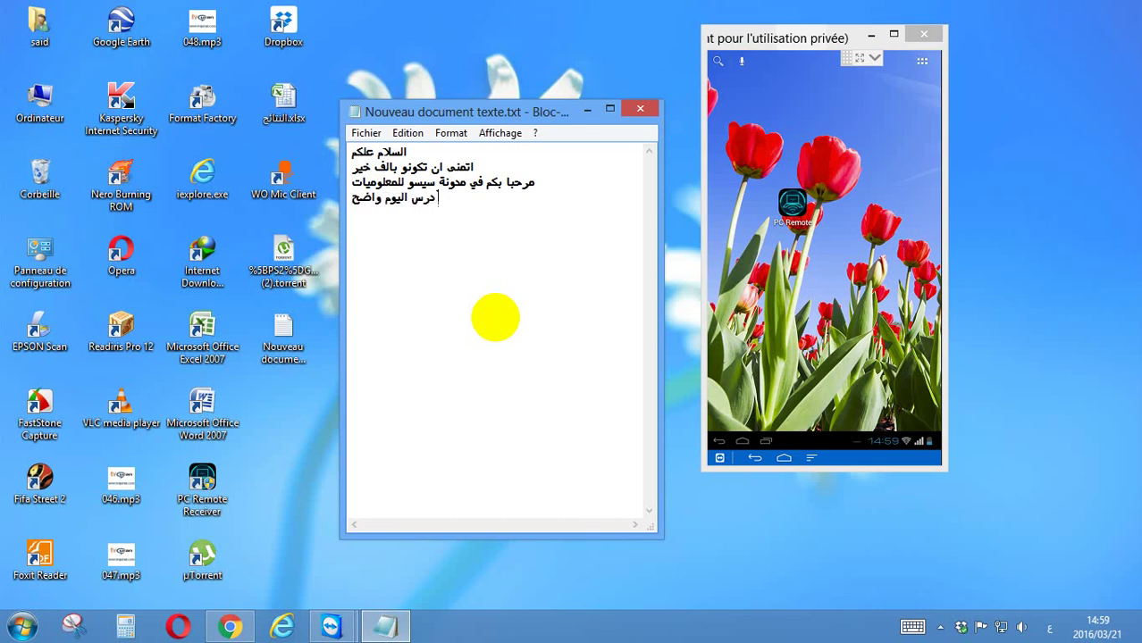
type(" من")
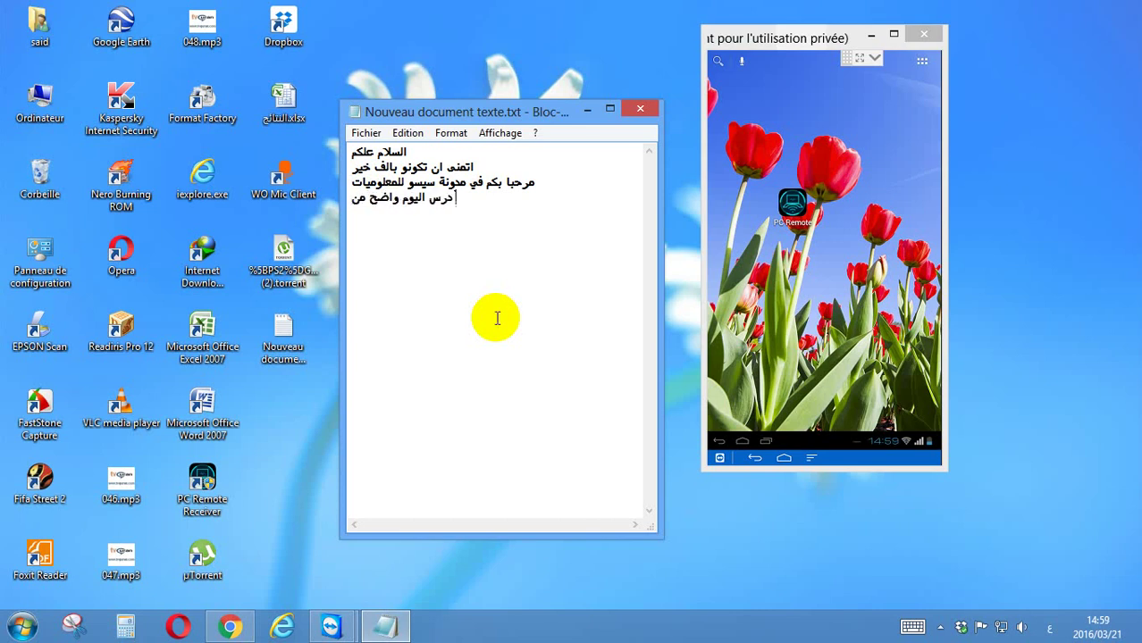
type(" خلال")
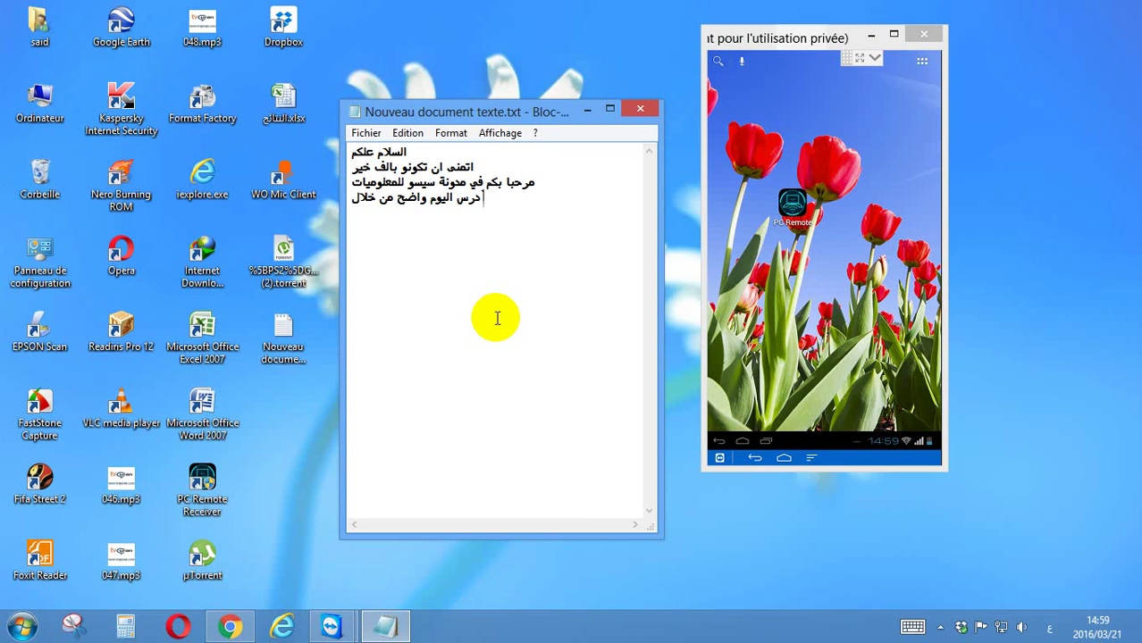
type(" الأعنوان")
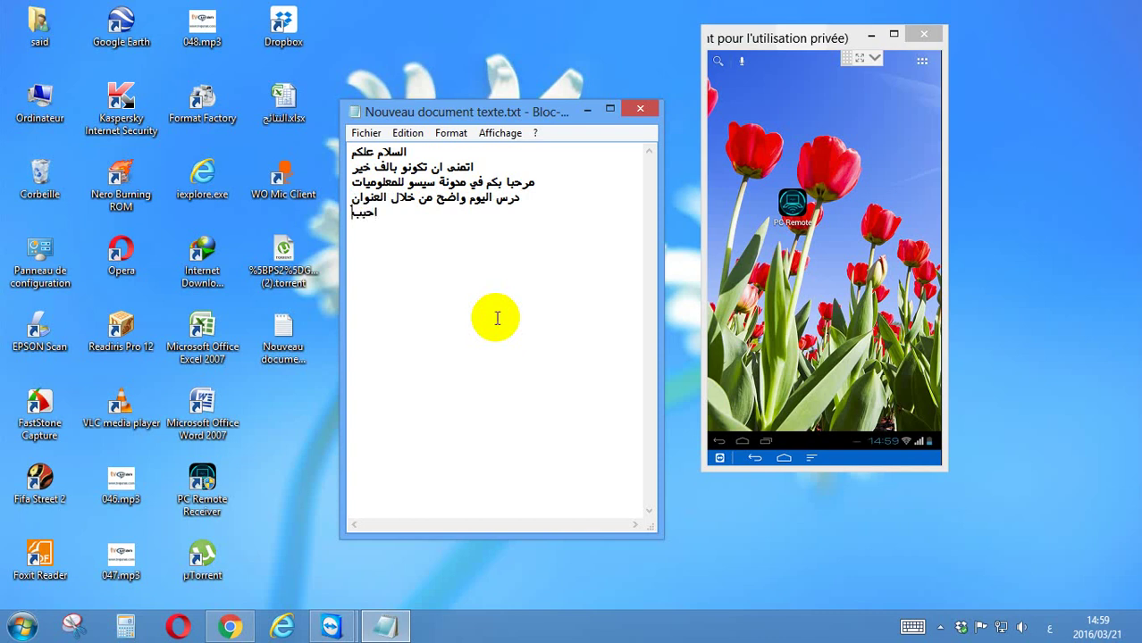
- Add the lines "احببت ان اشرككم" and "في هذا الدرس سنستخدم برنامج", followed by the program name "monect" in Latin letters on its own line
type("ت ان اشرككم")
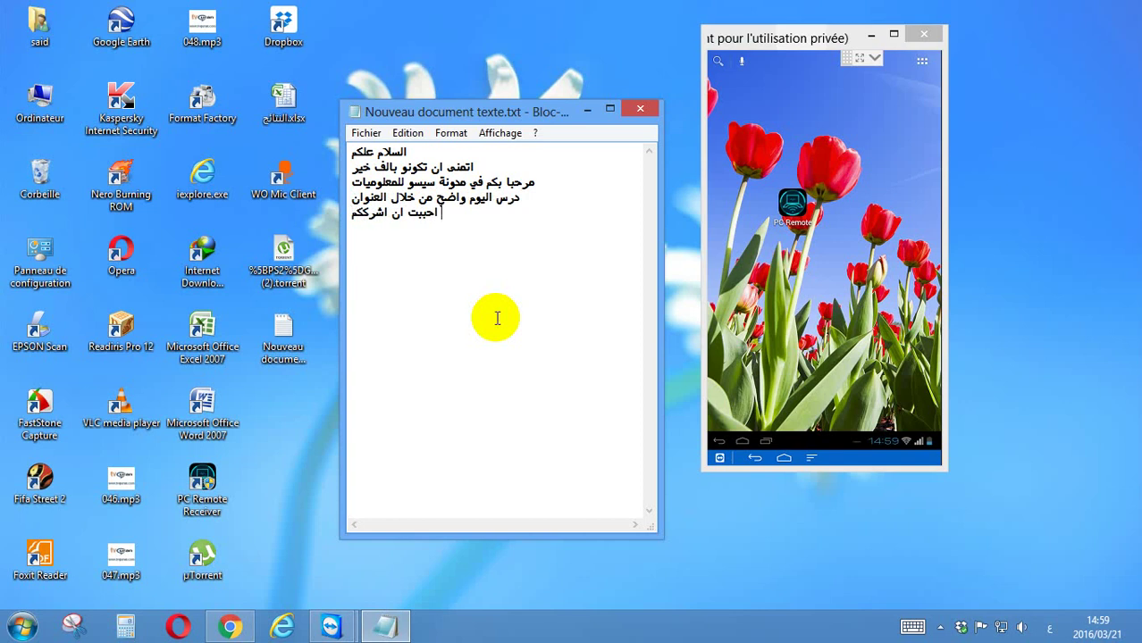
key("Return")
type("في ه")
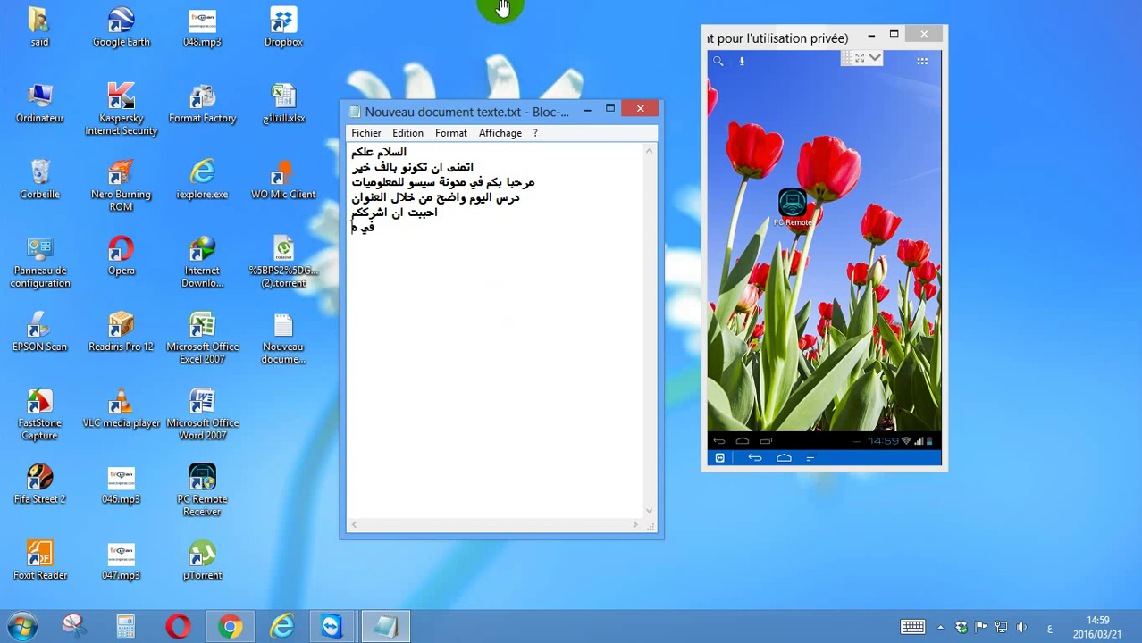
type("ذا الدرس س")
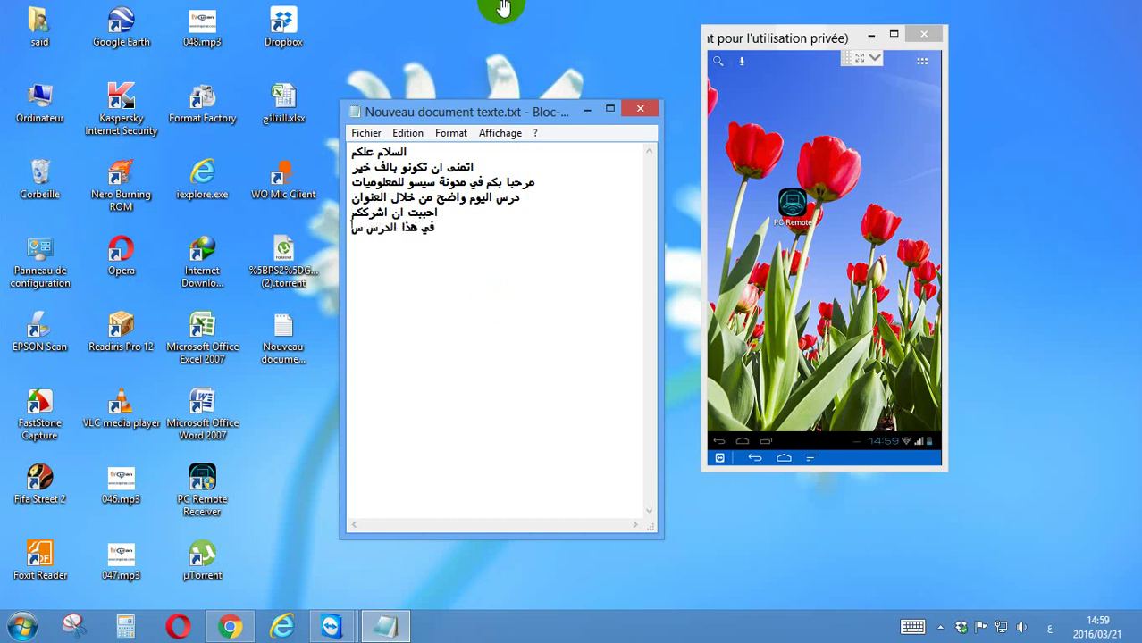
type("نستخدم")
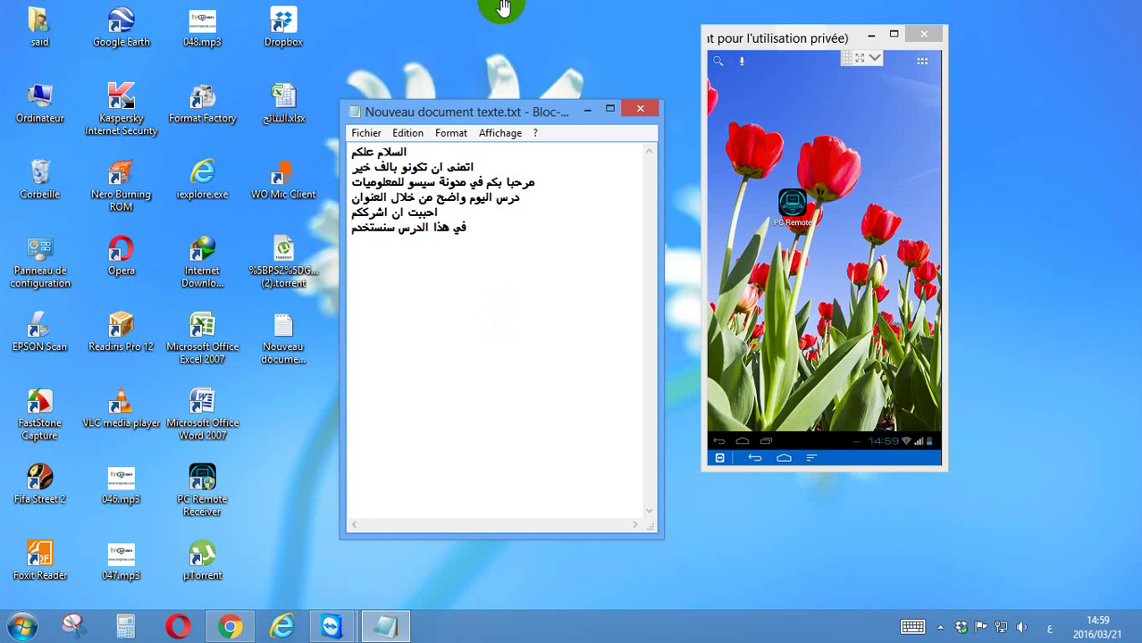
type(" برنام")
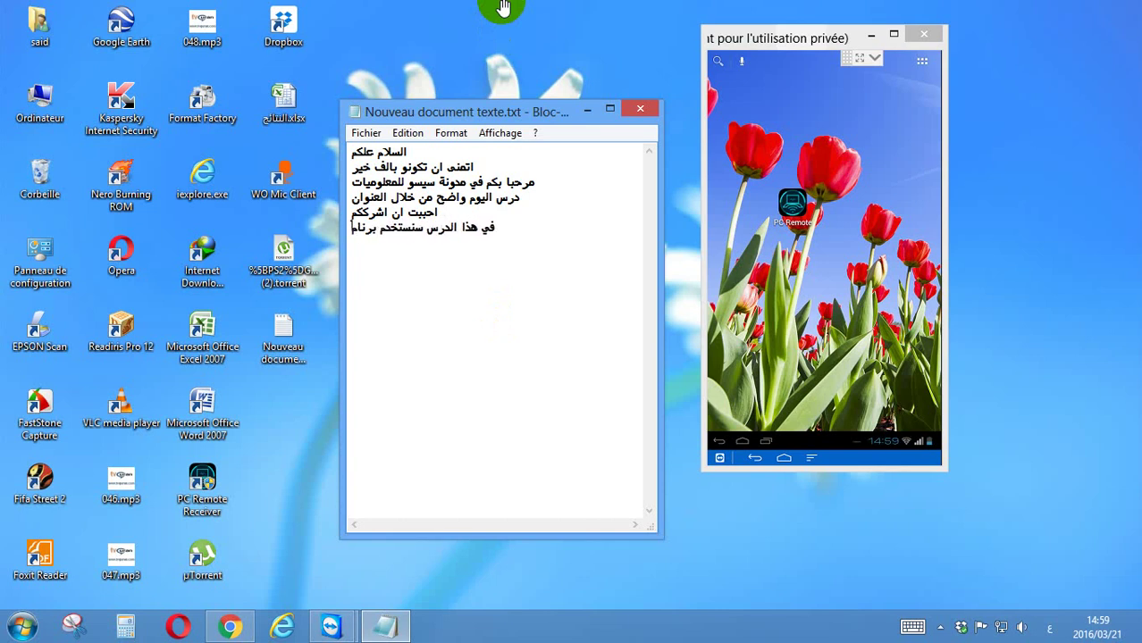
type("ج")
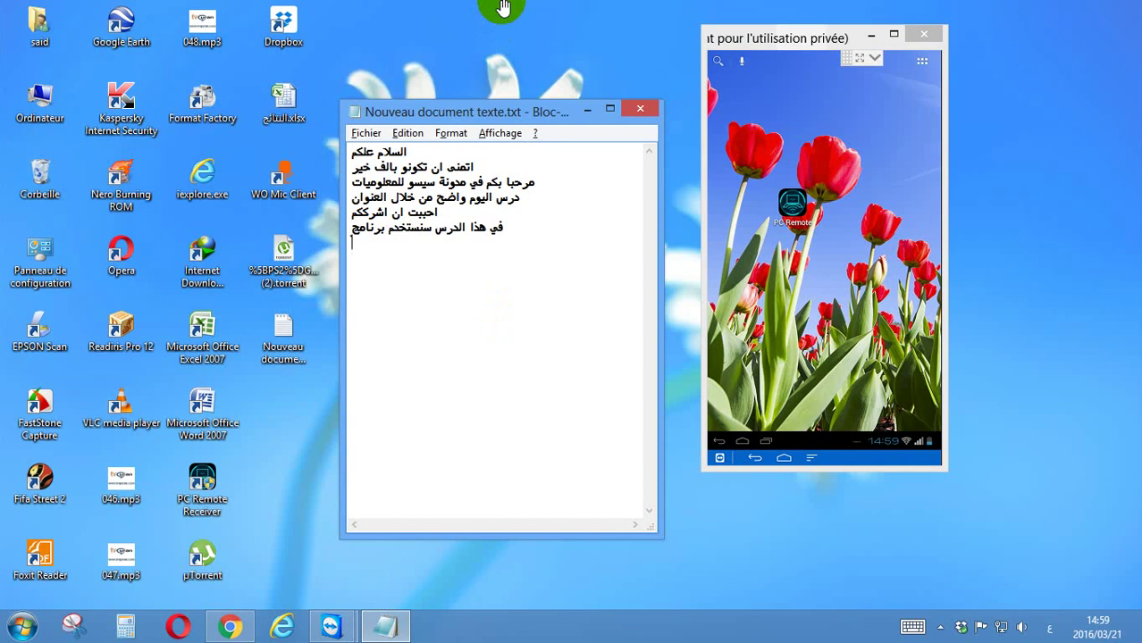
key("alt+shift")
type("monect")
- Write the Arabic line "لن اطيل عليكم نمر الى التحميل" under the program name
key("alt+shift")
type("اطيل ع")
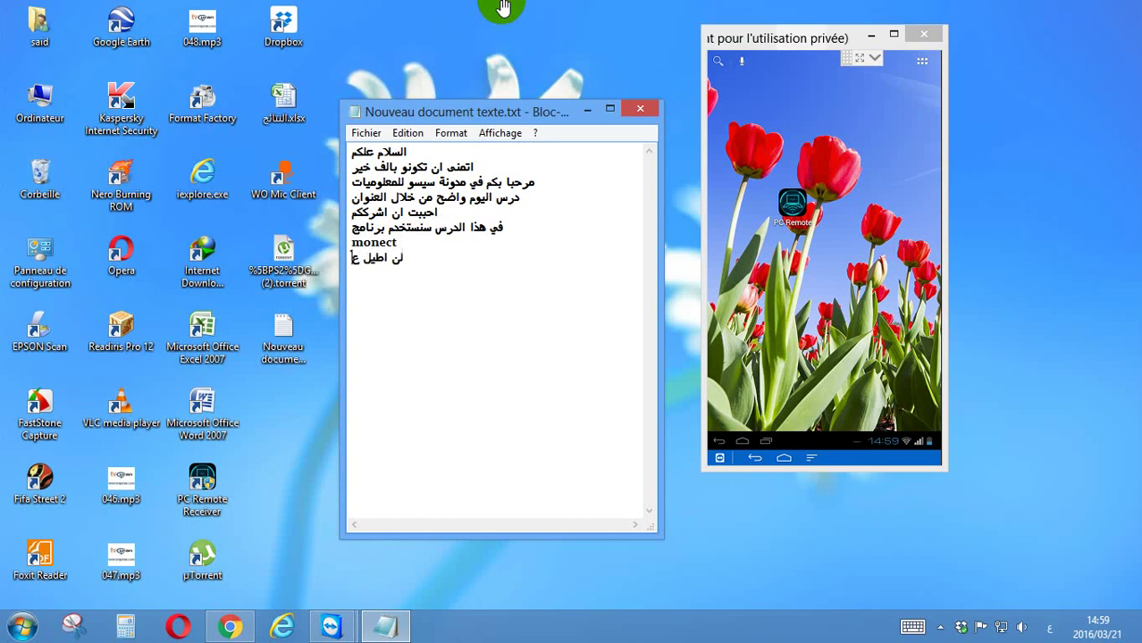
type("لي")
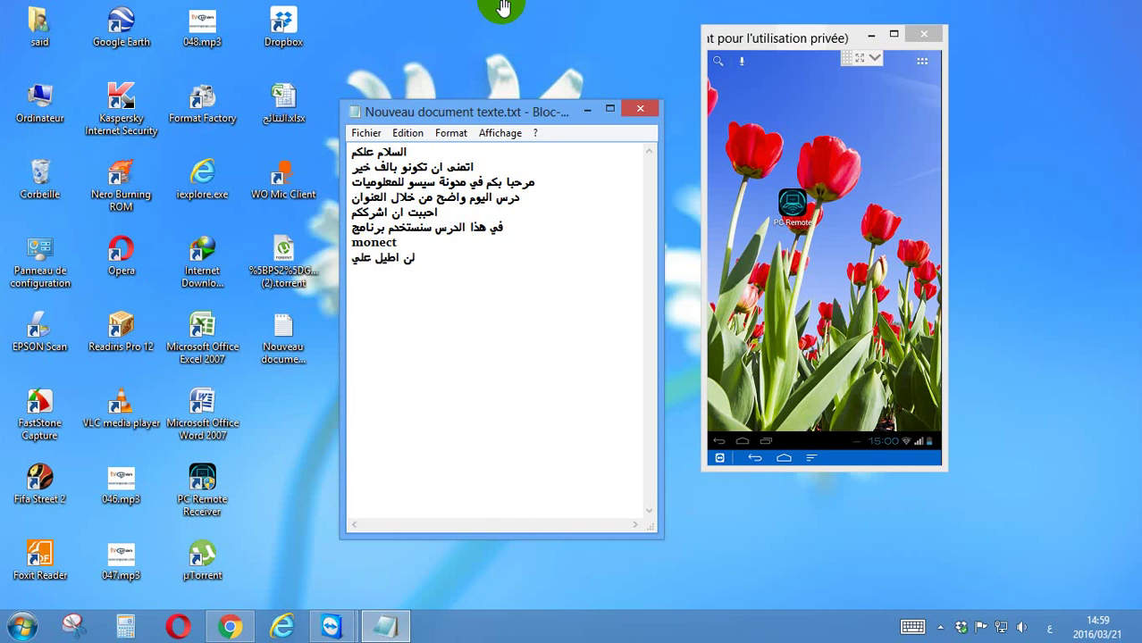
type("كم نمر")
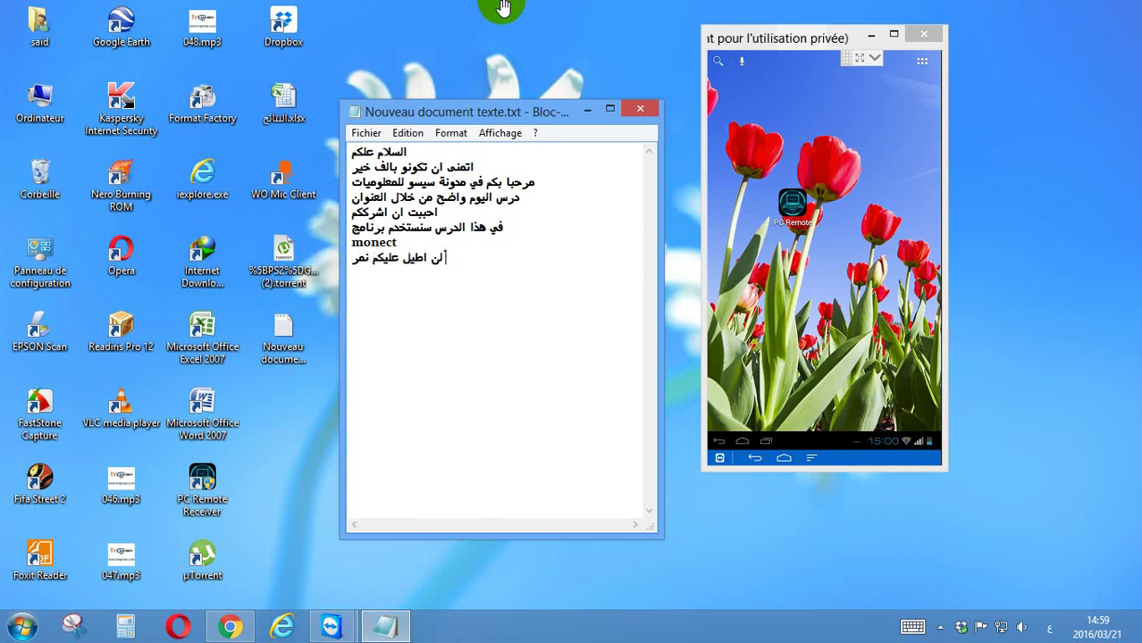
type(" الى التج")
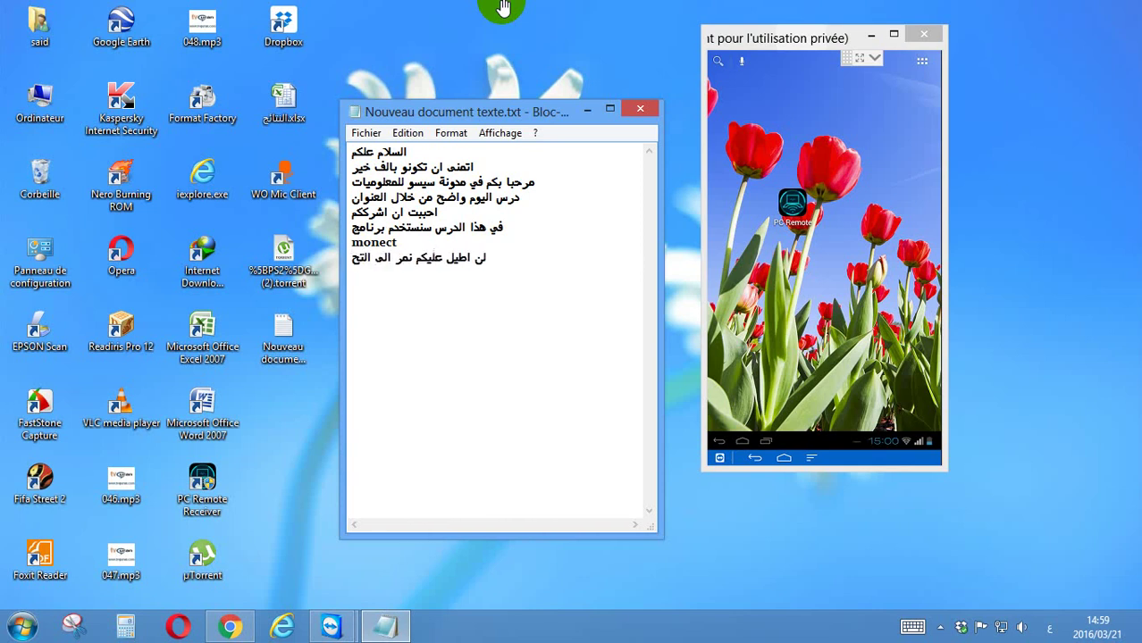
key("BackSpace")
type("حميل")
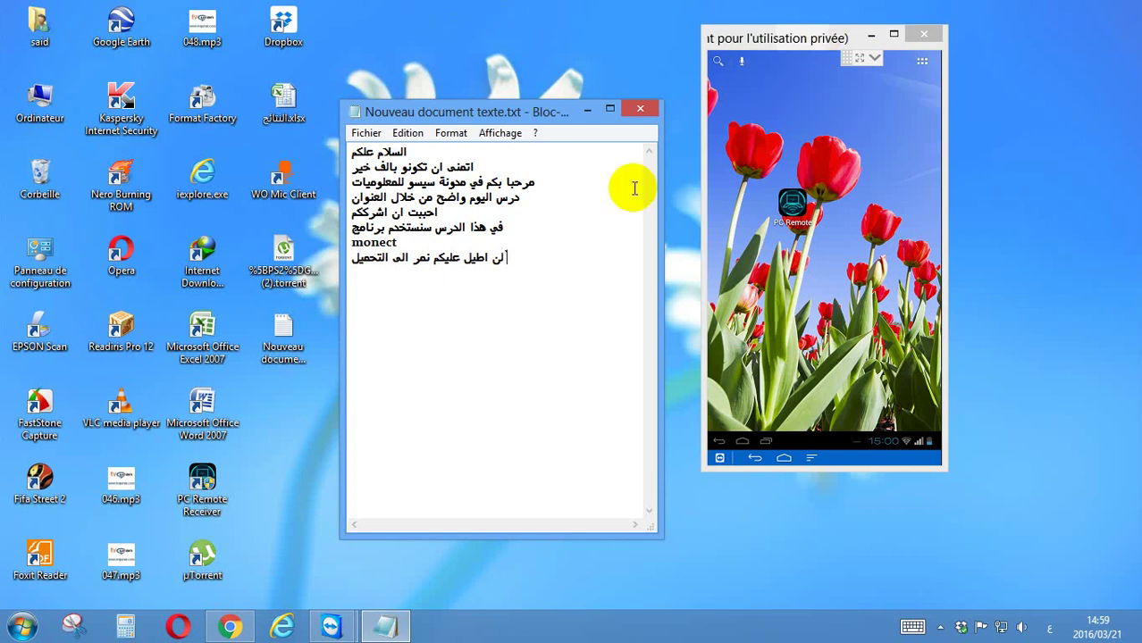
left_click(586, 109)
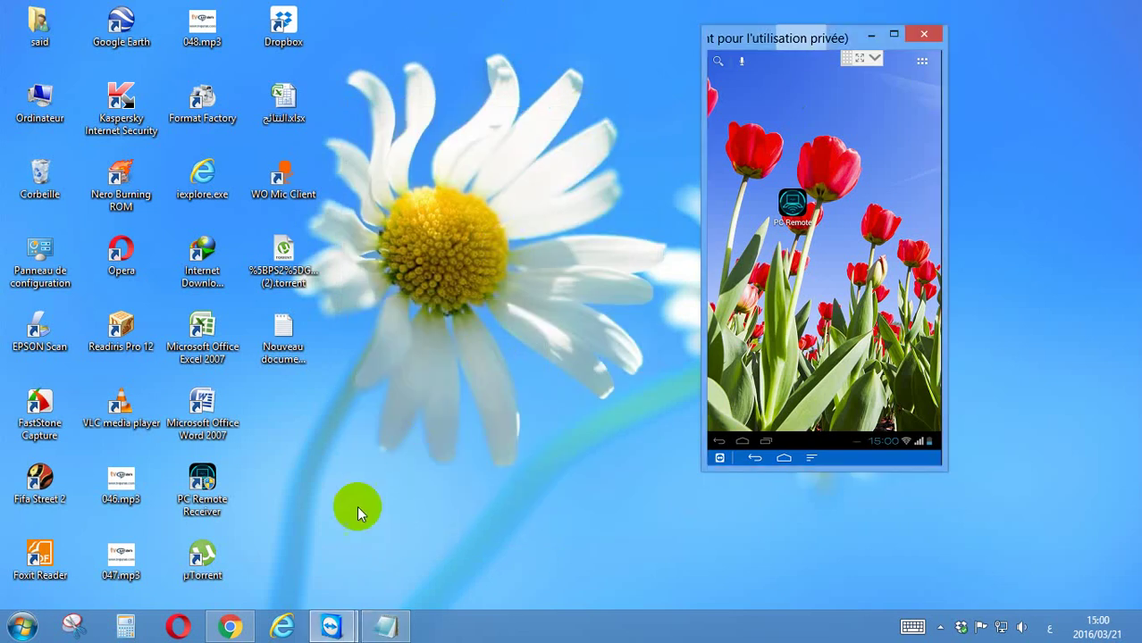
left_click(230, 627)
left_click(150, 304)
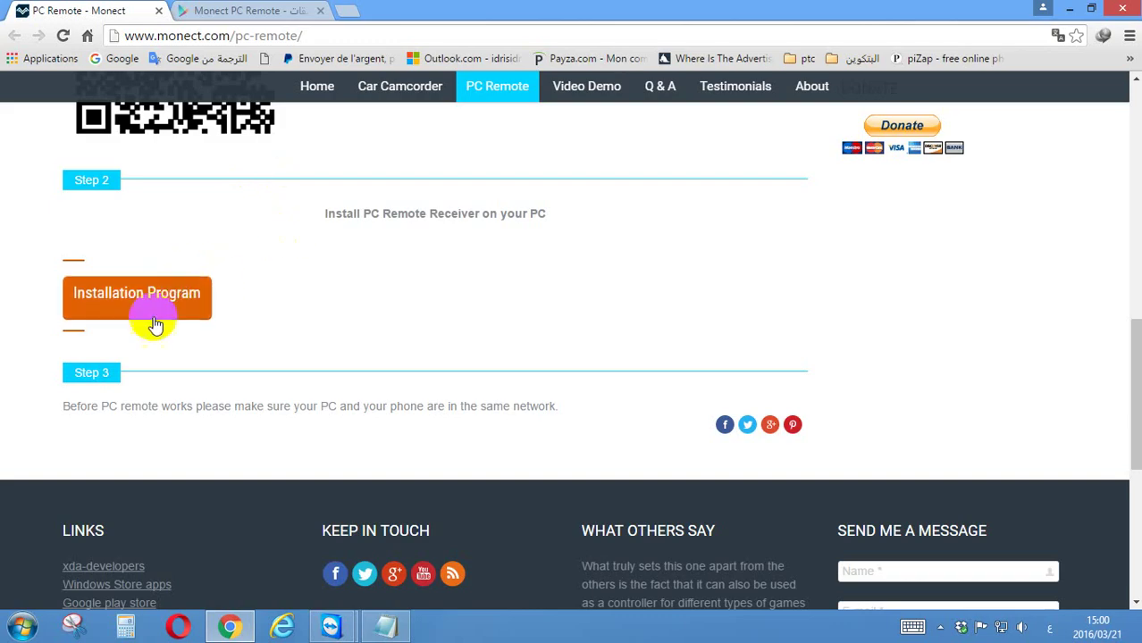
scroll(370, 268, "up", 10)
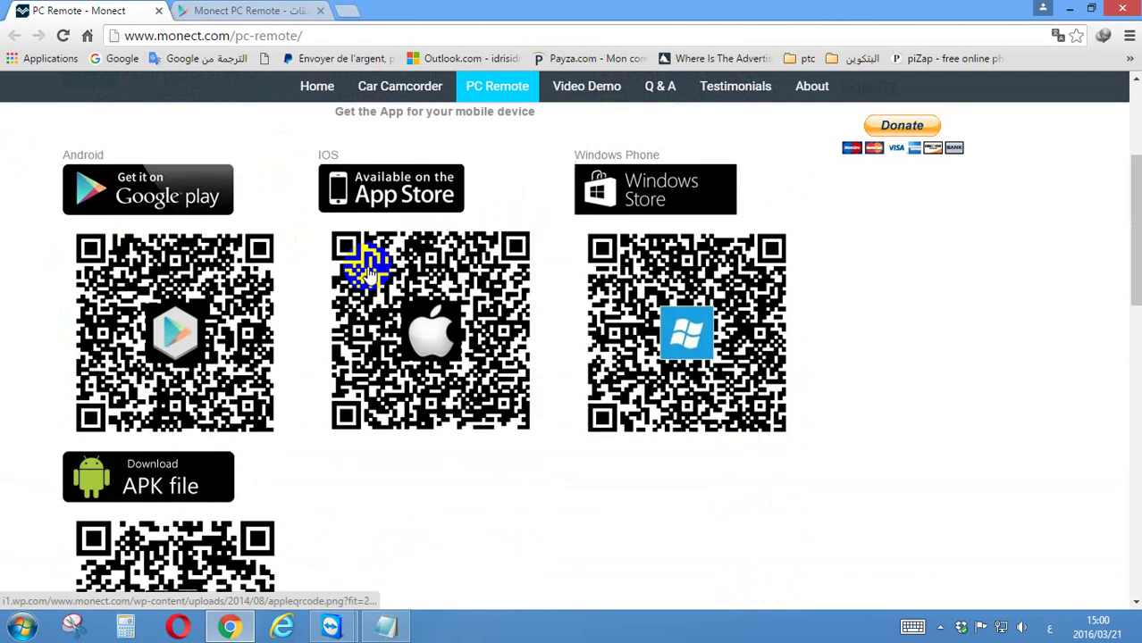
scroll(370, 268, "down", 8)
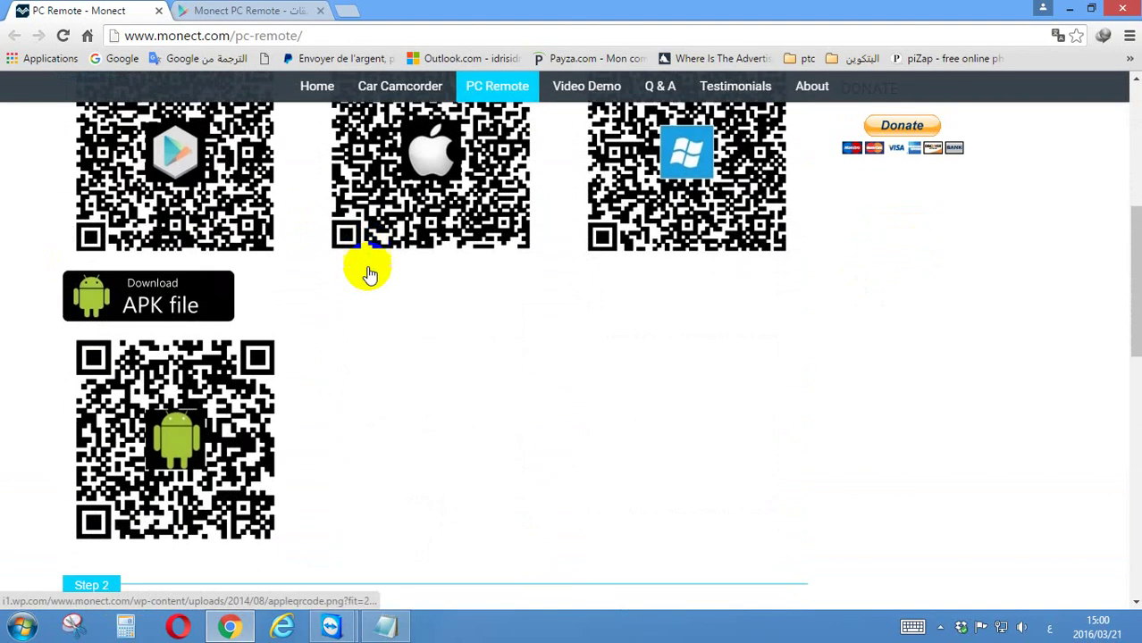
scroll(364, 268, "up", 5)
scroll(321, 259, "down", 1)
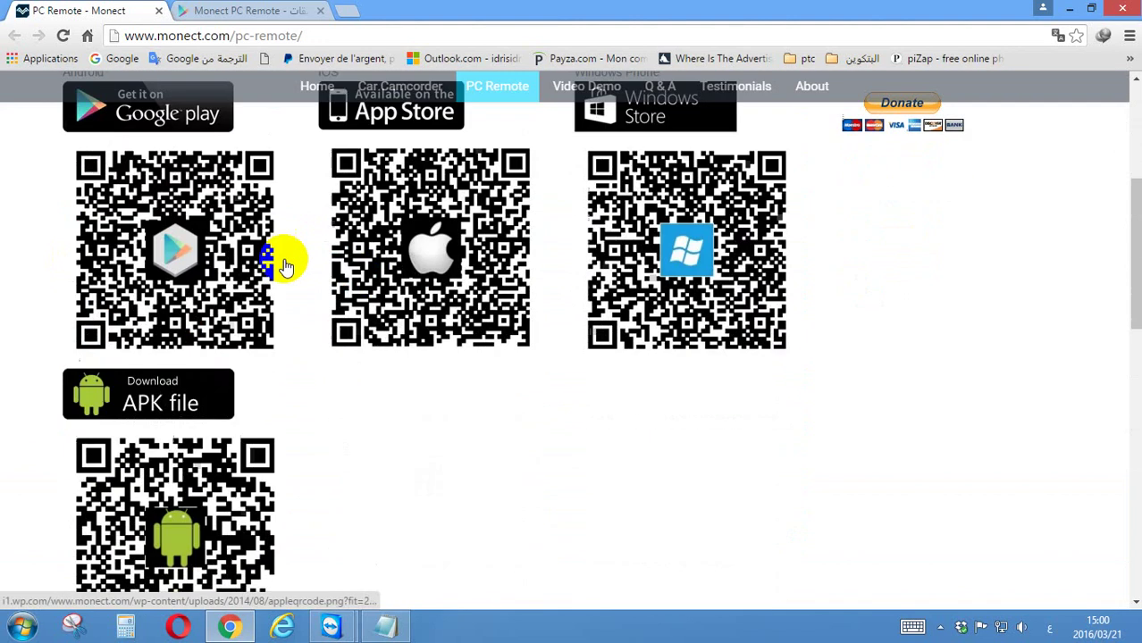
scroll(233, 241, "up", 2)
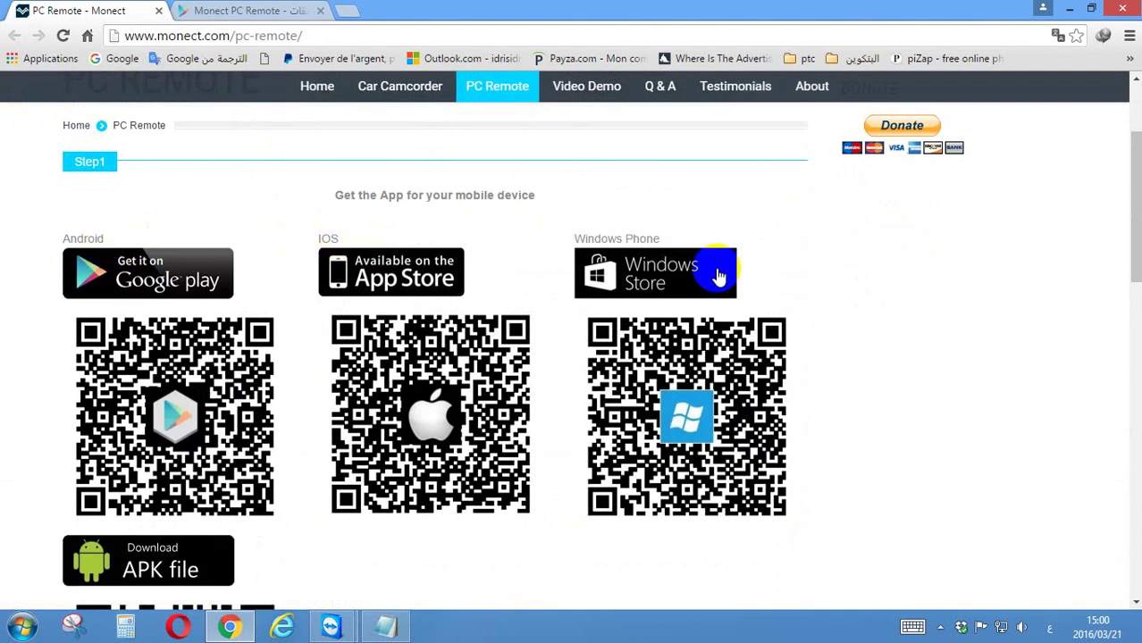
scroll(265, 382, "down", 1)
- Start downloading the PC Remote Receiver installer for the PC from Step 2 of the page, and close the download progress window
scroll(264, 382, "down", 5)
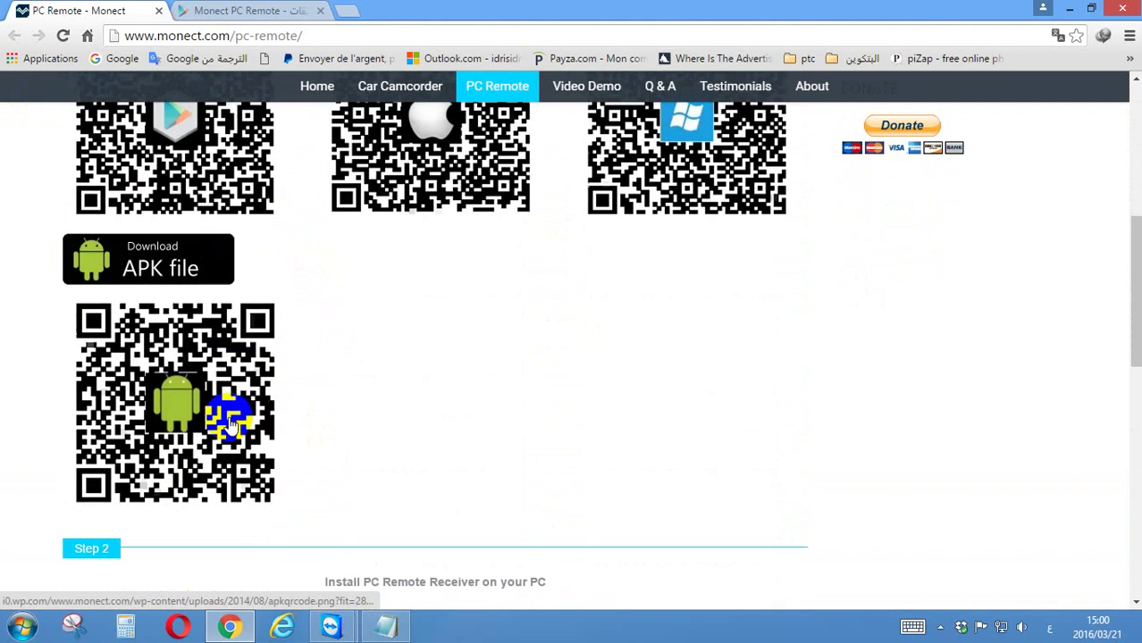
left_click(164, 464)
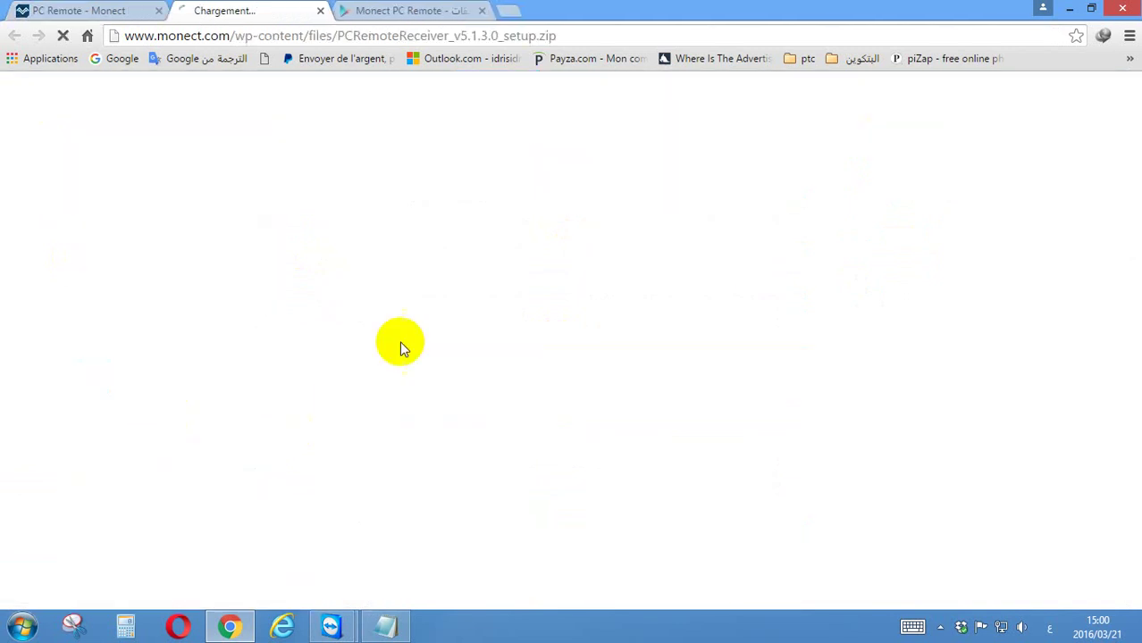
left_click(564, 372)
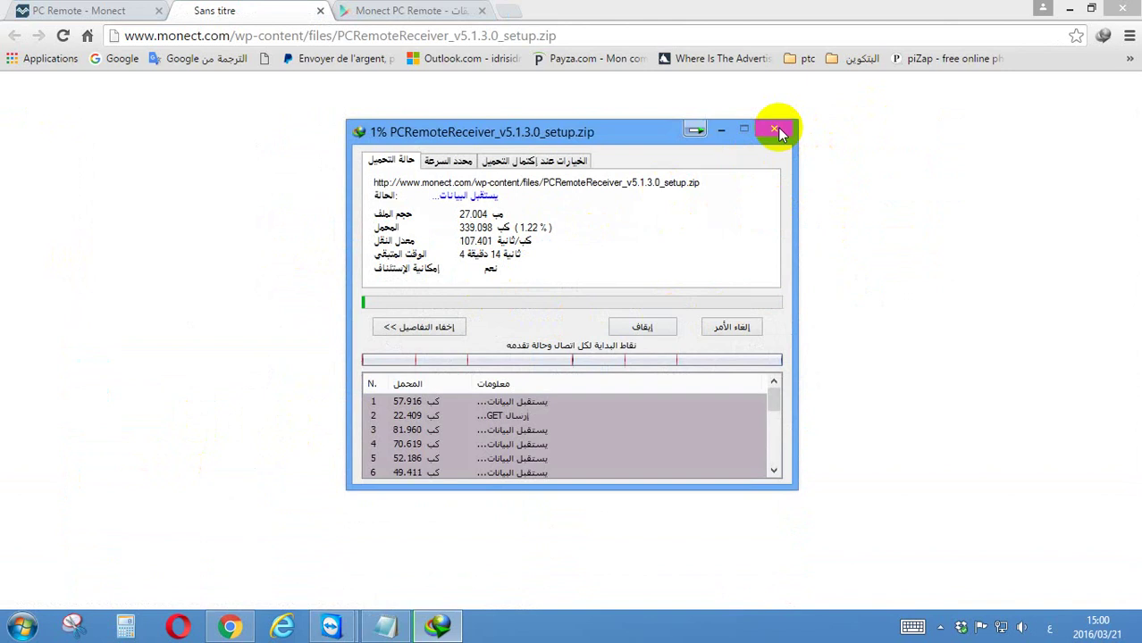
left_click(777, 129)
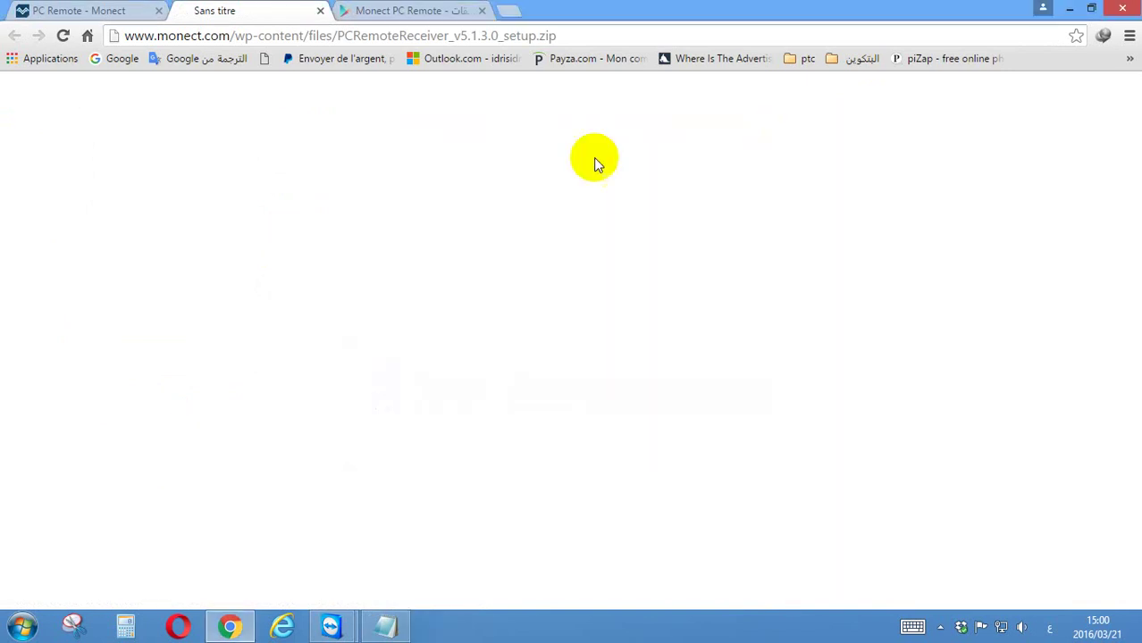
- Reopen the text file and add the lines "هذا اصدار الحاسوب", "انا حملته من قبل" and "بعد التحميل نقوم يالتثبيث"
left_click(384, 618)
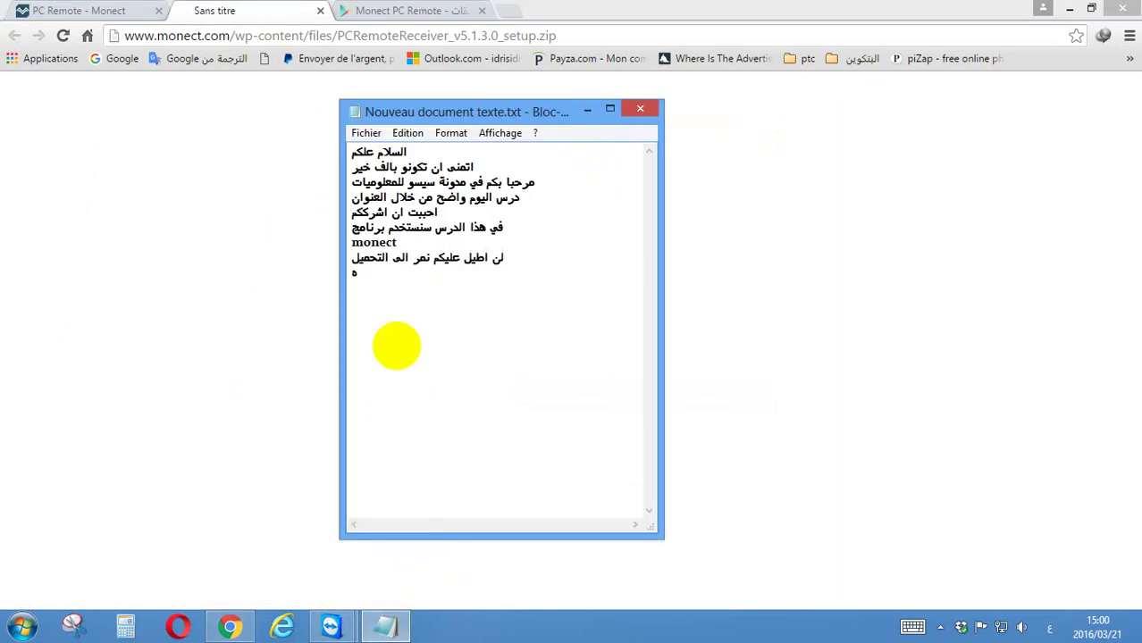
type("هذا اصدار الحاسوب")
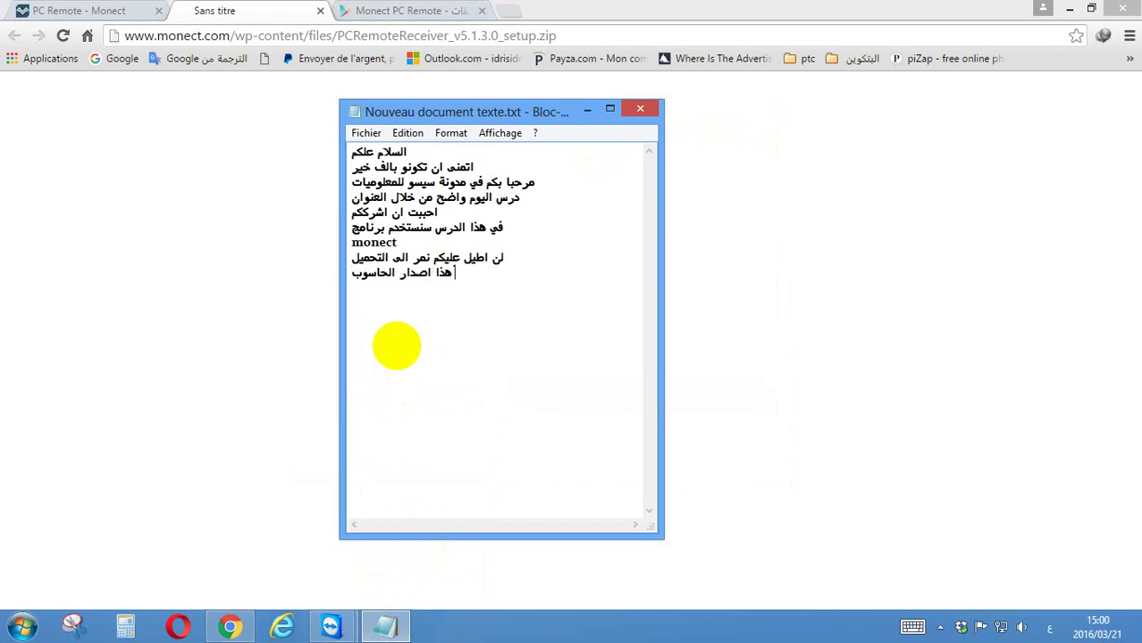
key("Return")
type("انا حملته من قبل بعد ا")
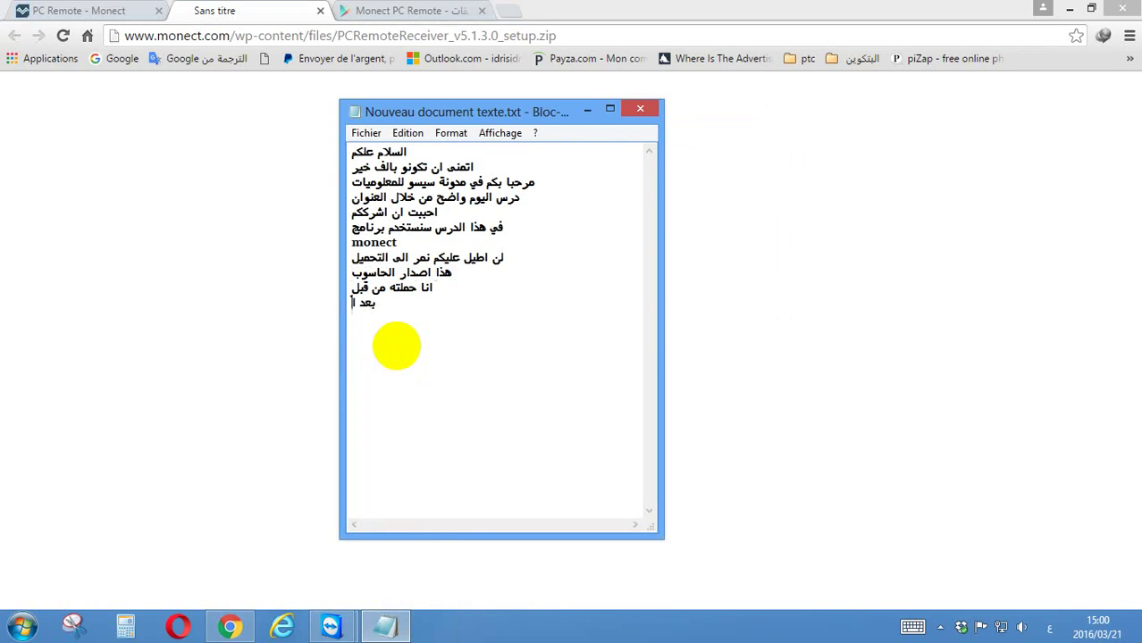
type("لتحميل نقوم بالت")
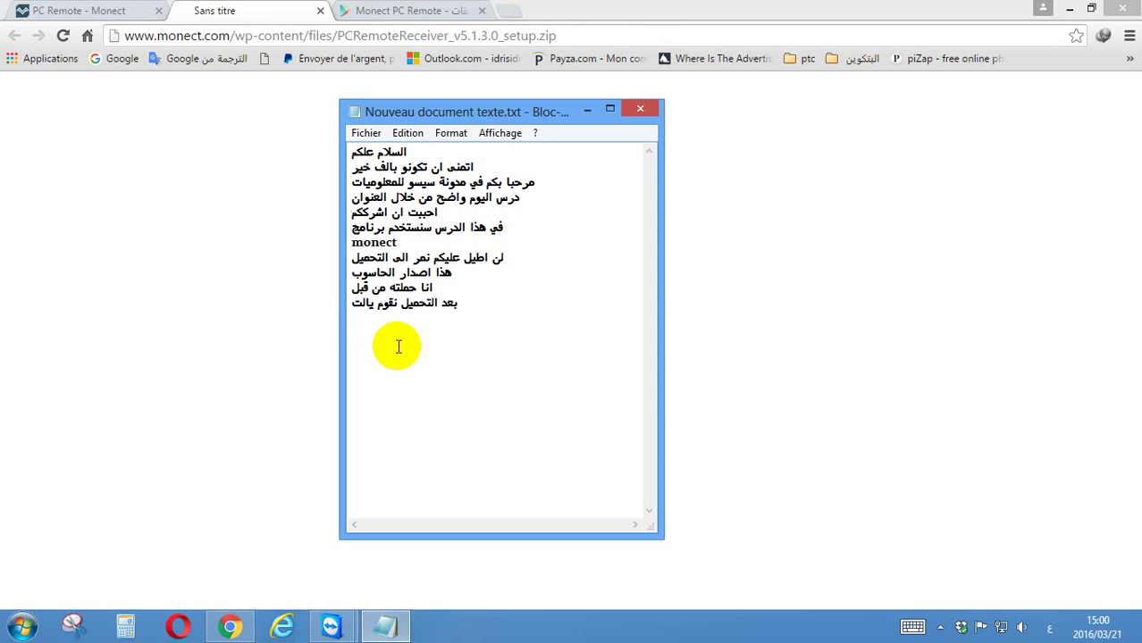
type("ثبيث")
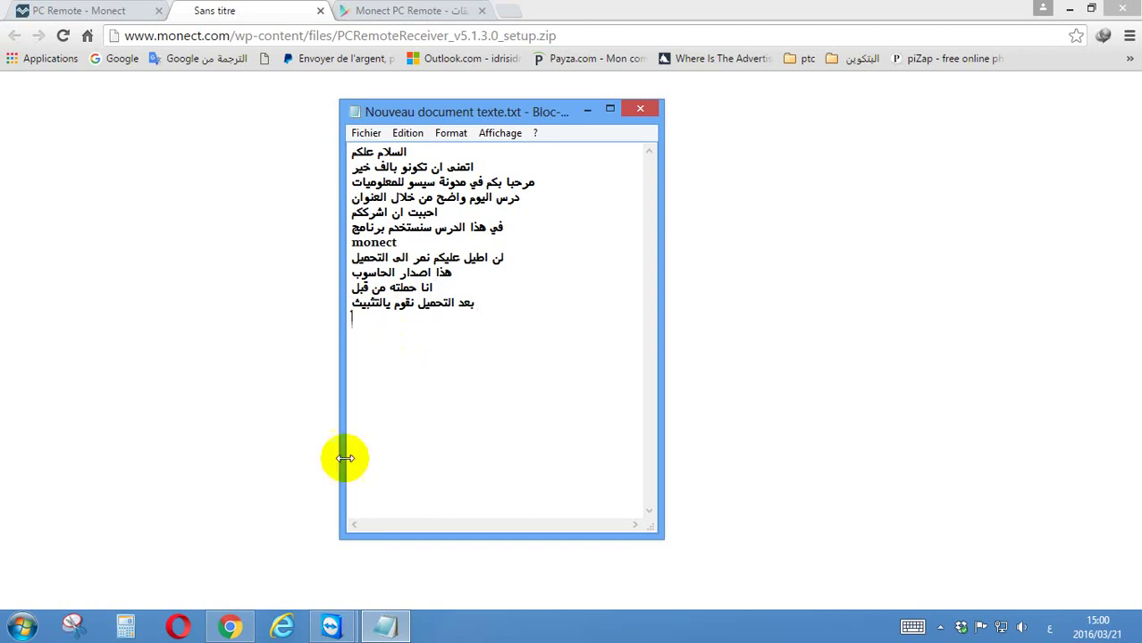
- Write the Arabic line "وهذه ايقونة البرنامج" below the installation line in the text file
key("Return")
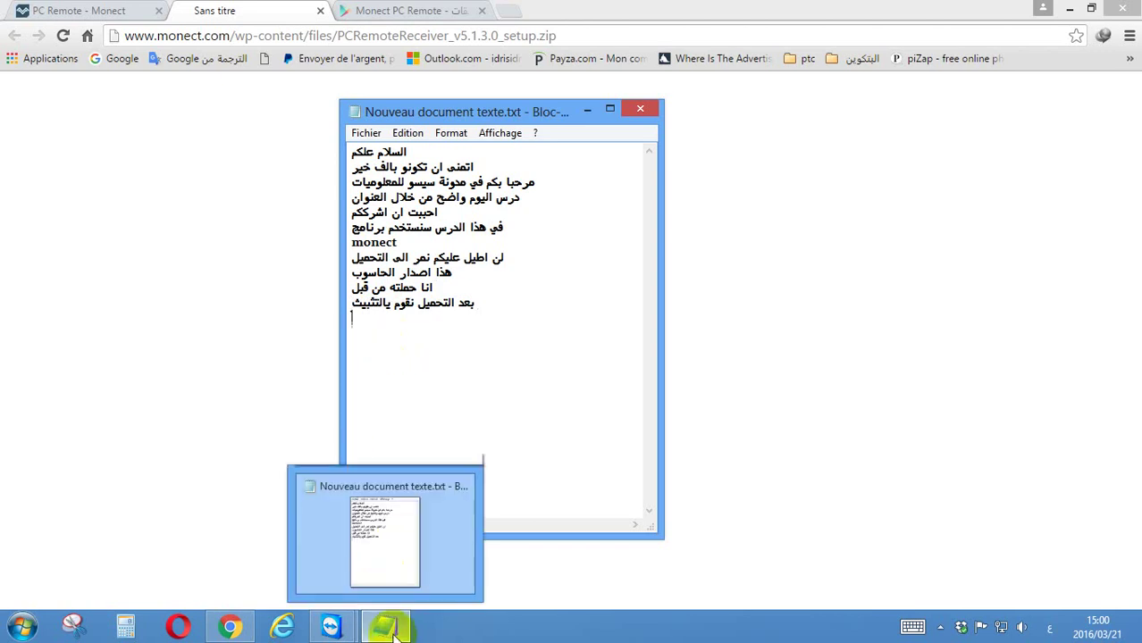
type("وهذ")
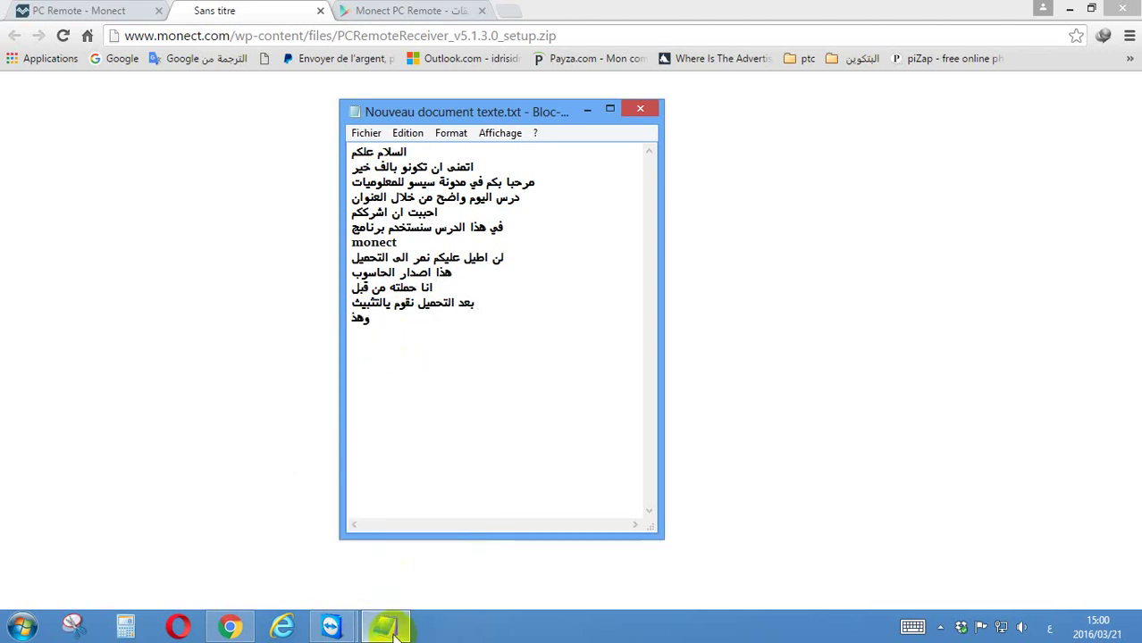
type("ه ايقونة البرن")
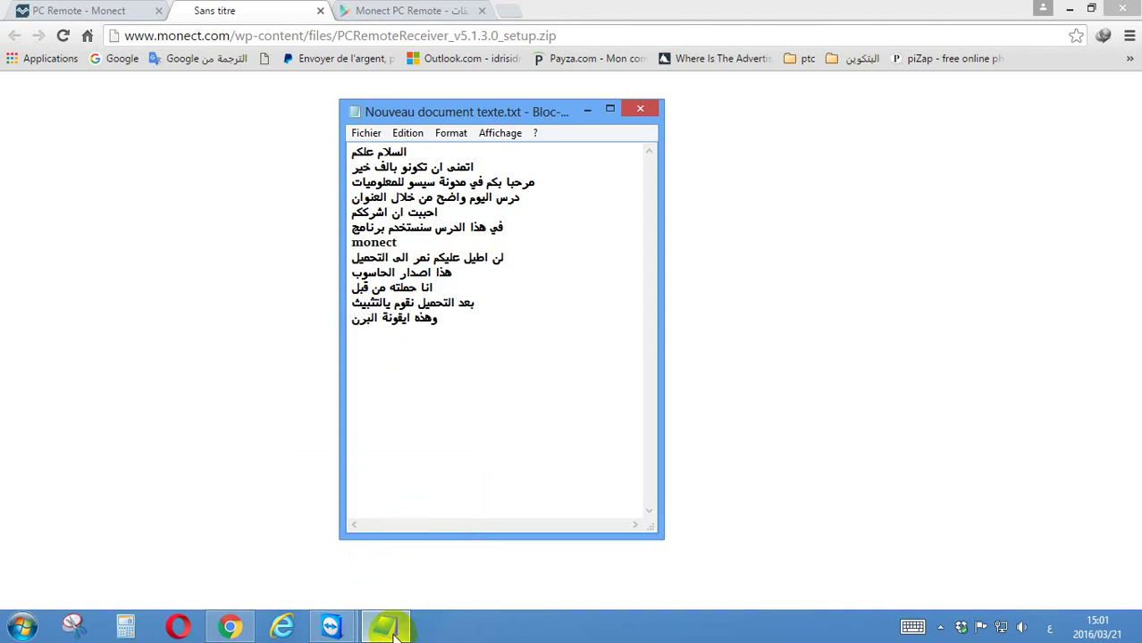
type("امج")
key("BackSpace")
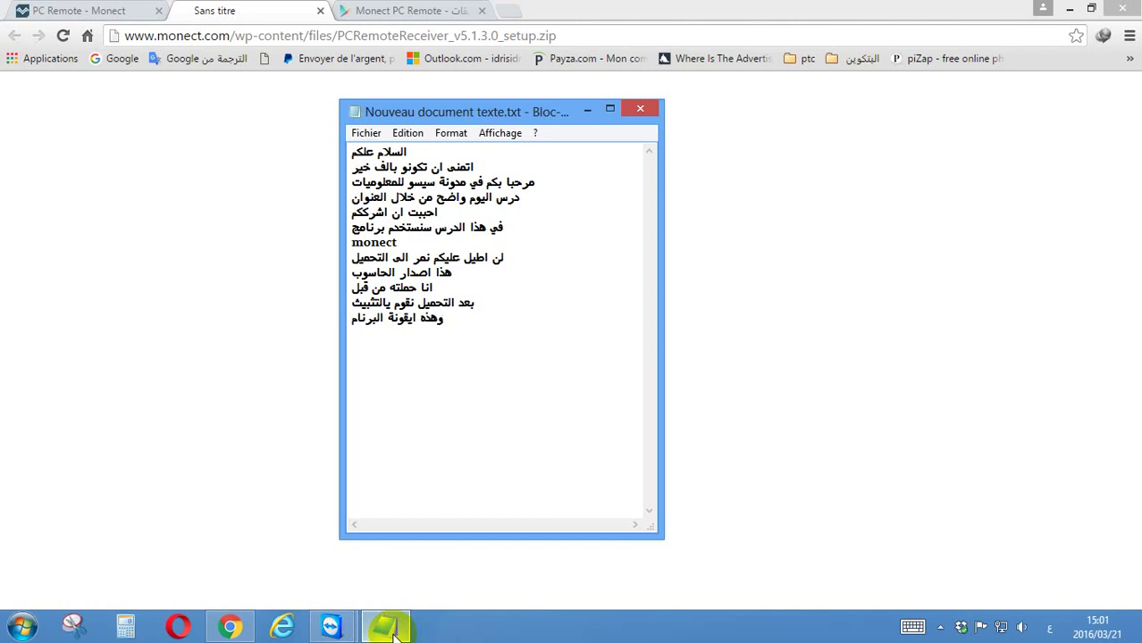
type("ج")
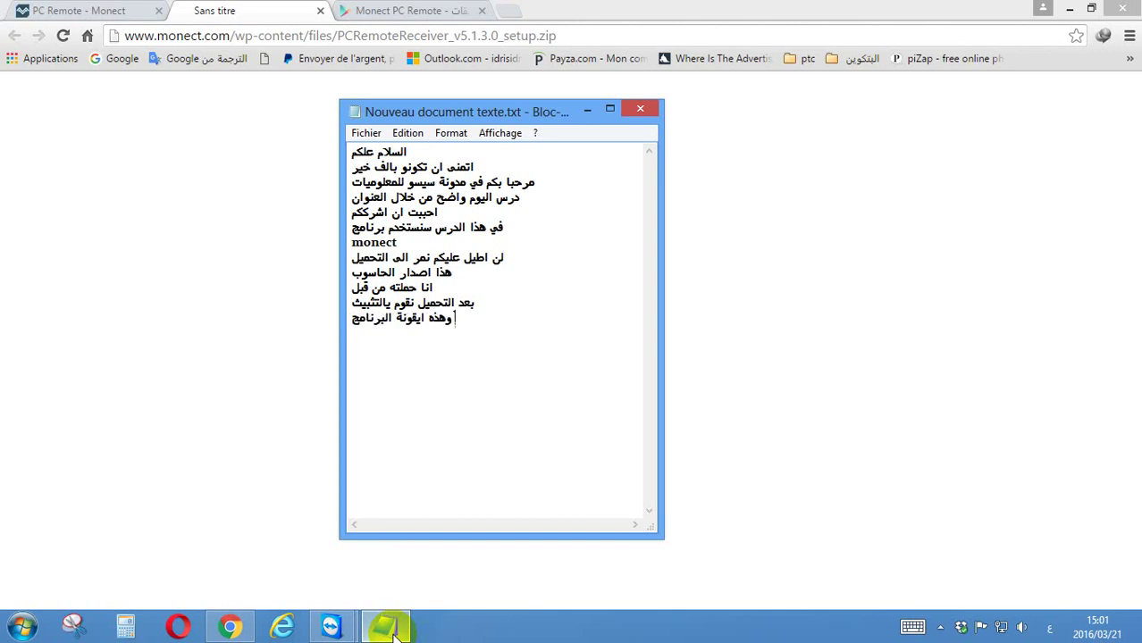
- Minimize the text file and Chrome, and launch PC Remote Receiver from its desktop shortcut
left_click(385, 625)
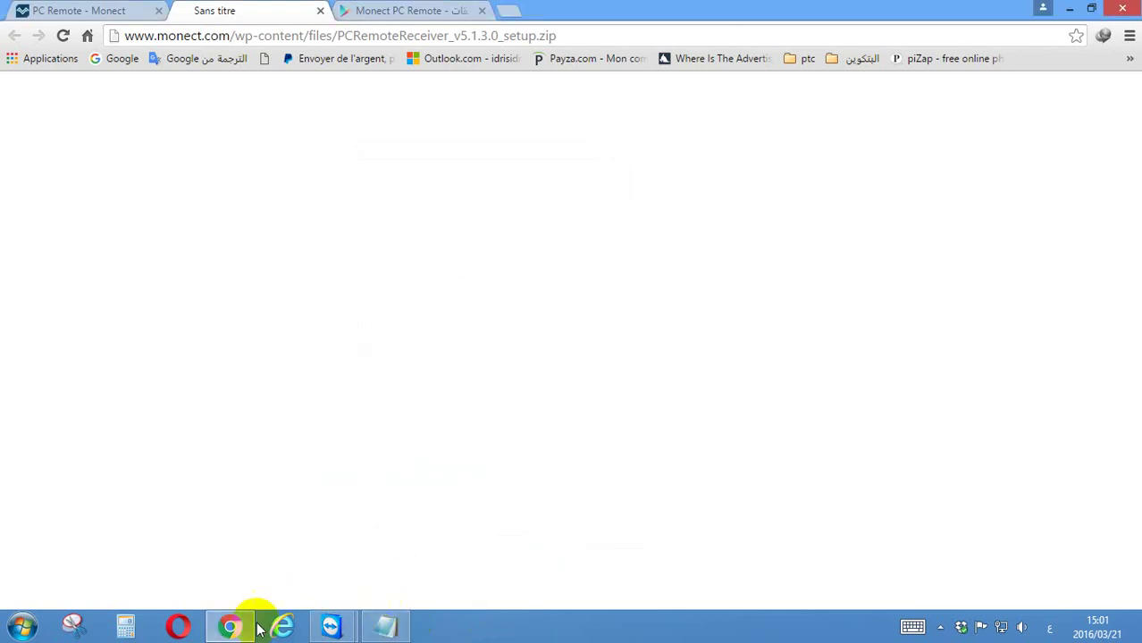
left_click(230, 625)
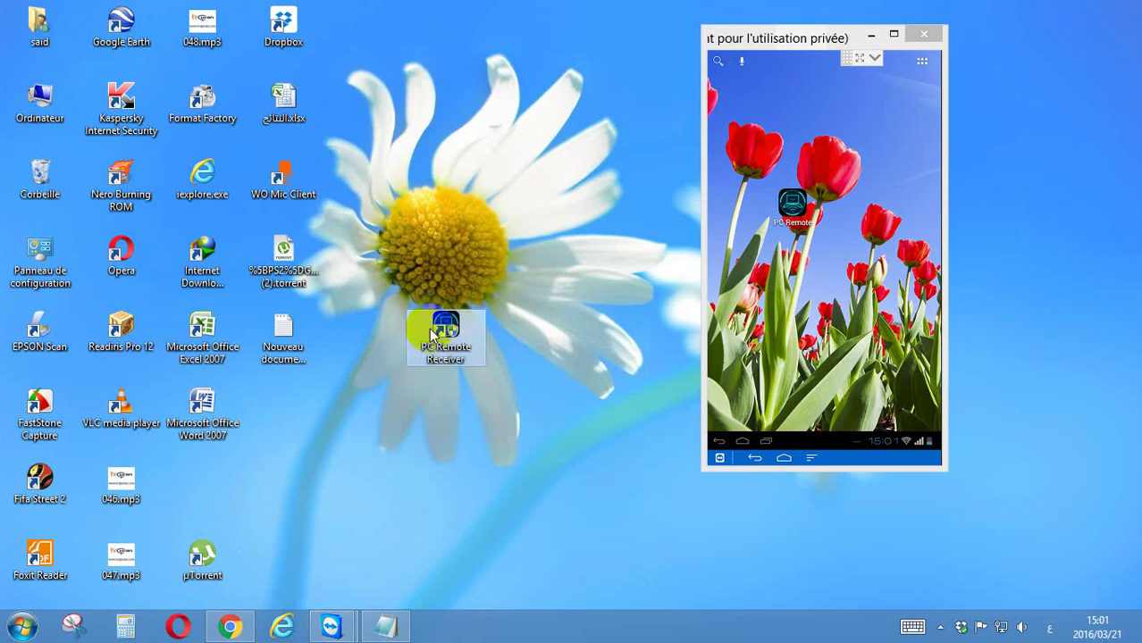
left_click_drag(385, 295, 496, 390)
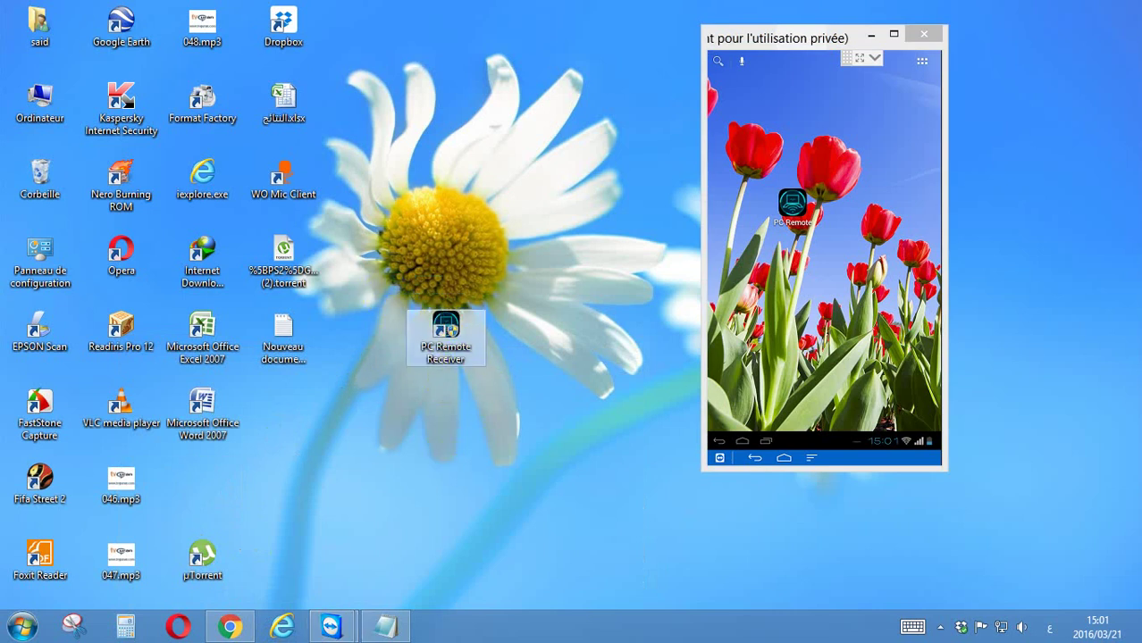
double_click(446, 333)
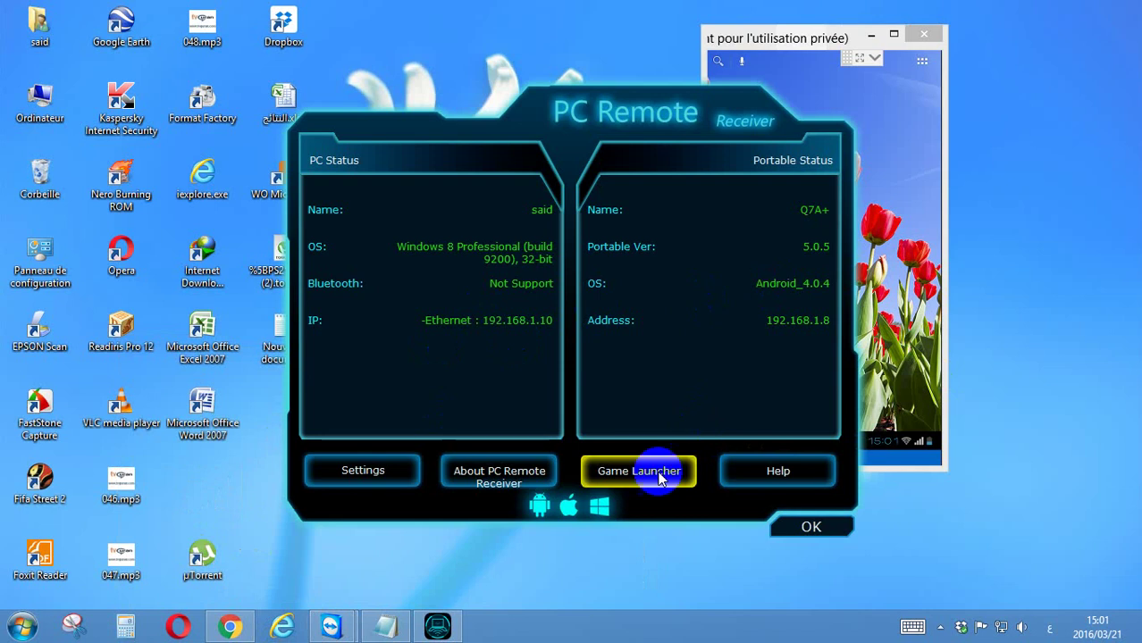
- View the receiver's Game Launcher, close it, and dismiss the PC Remote Receiver window
left_click(658, 477)
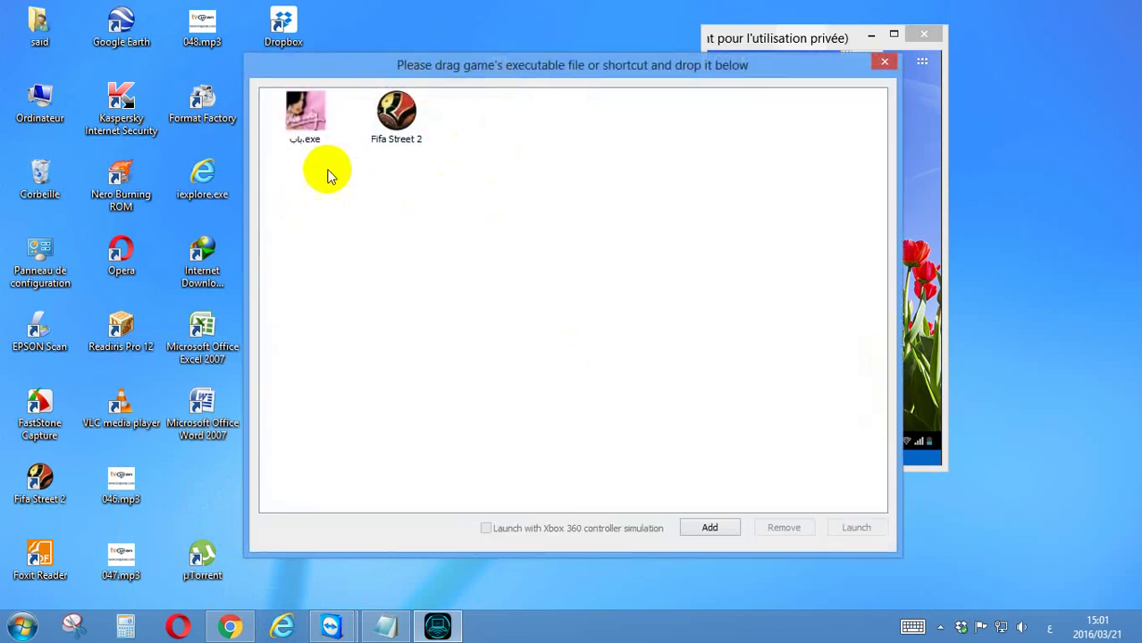
left_click(884, 60)
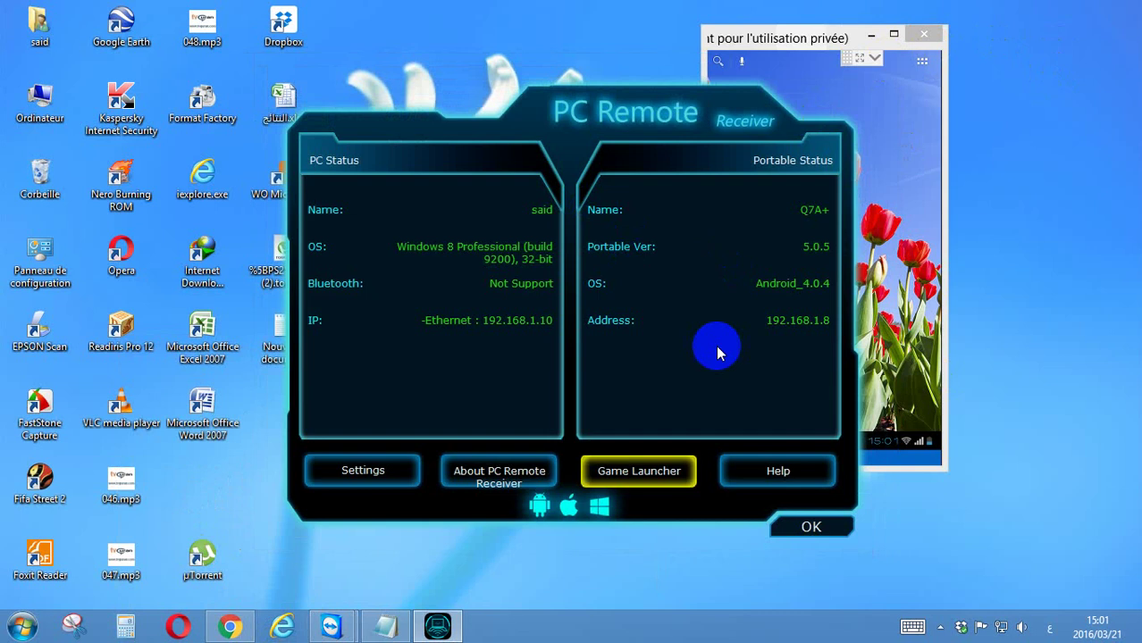
left_click(809, 527)
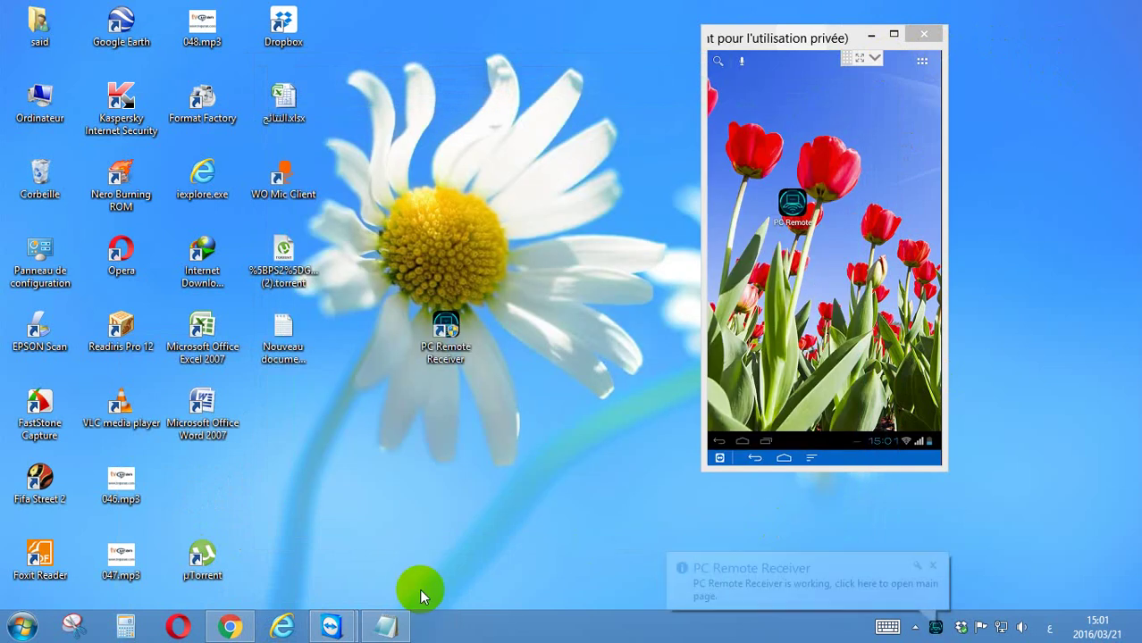
- Return to Chrome and the text file, insert a blank line above "وهذه ايقونة البرنامج" and add "الآن نمر الى الاندرويد" beneath it
left_click(229, 625)
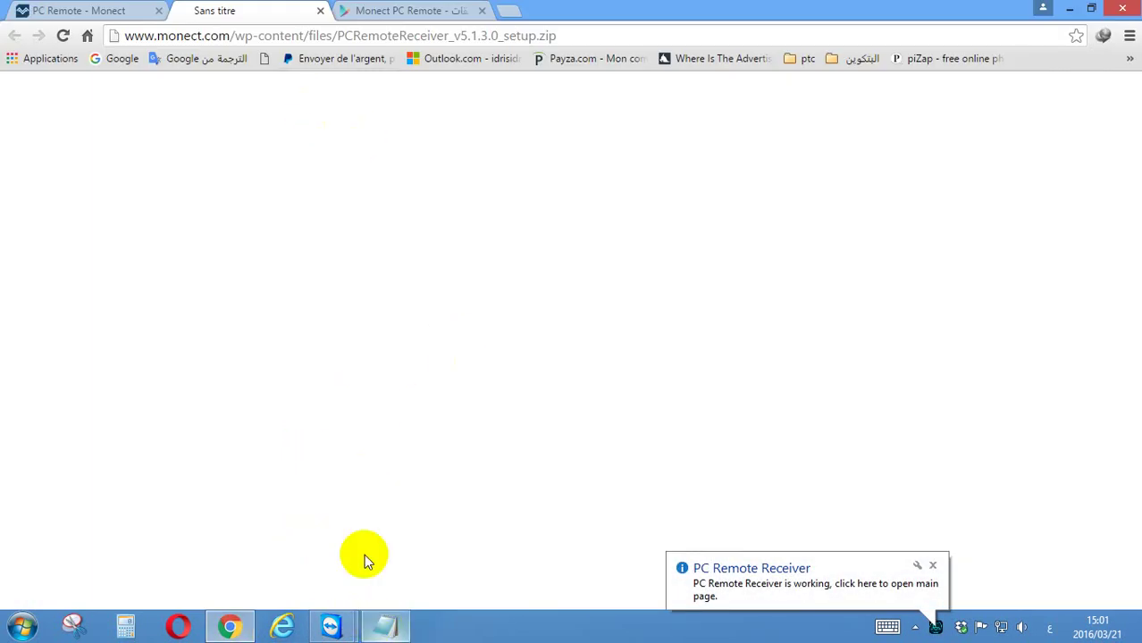
left_click(386, 629)
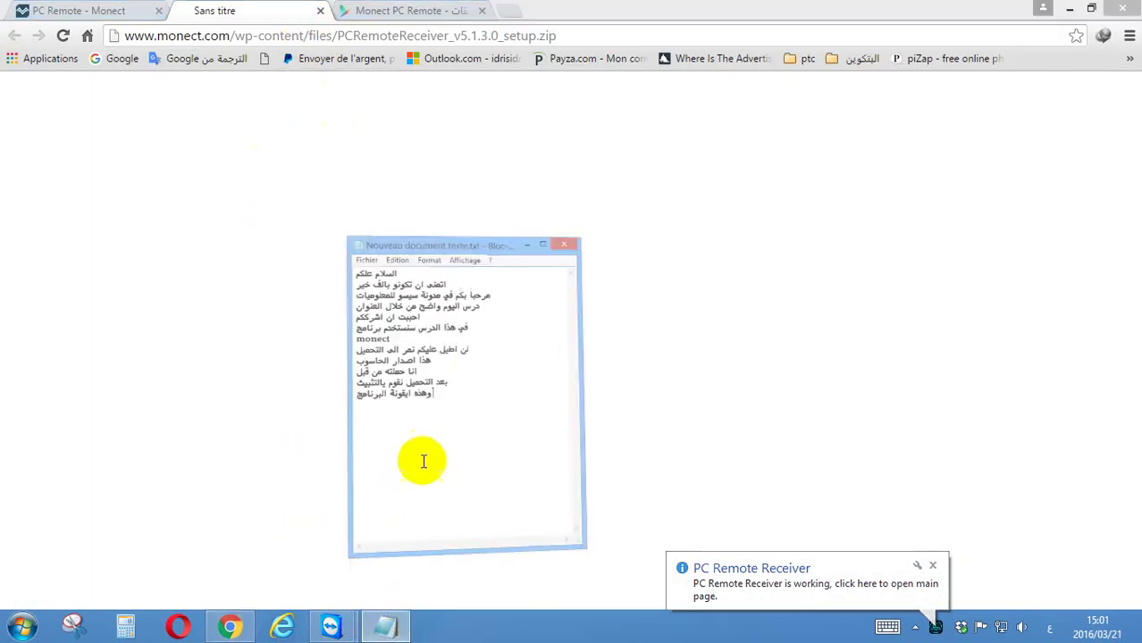
key("Return")
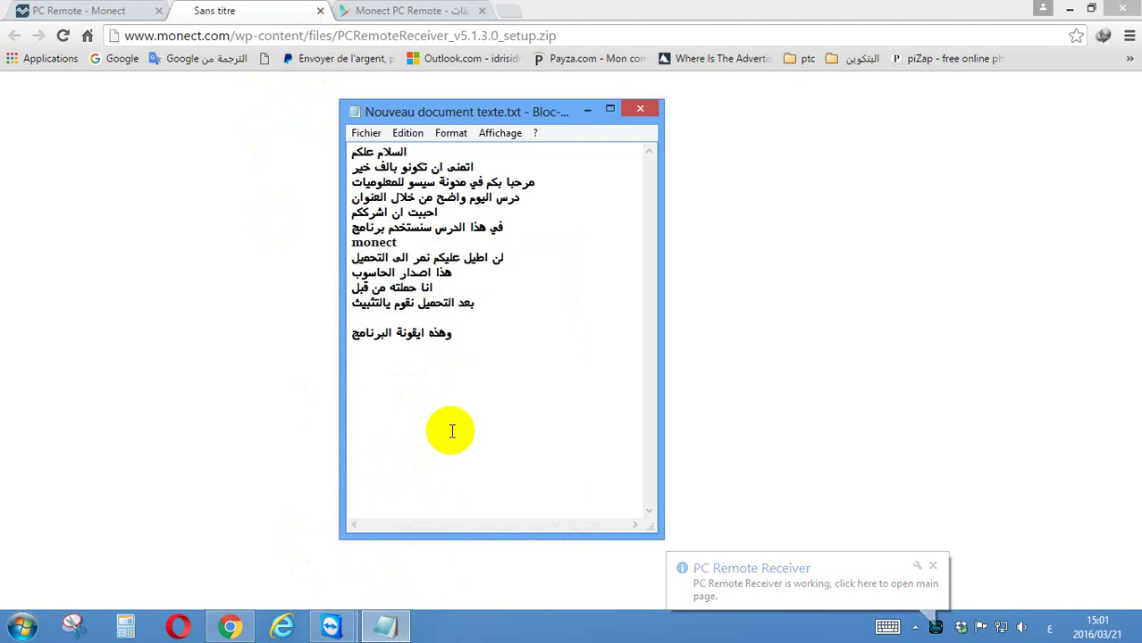
type("ال")
key("BackSpace")
key("BackSpace")
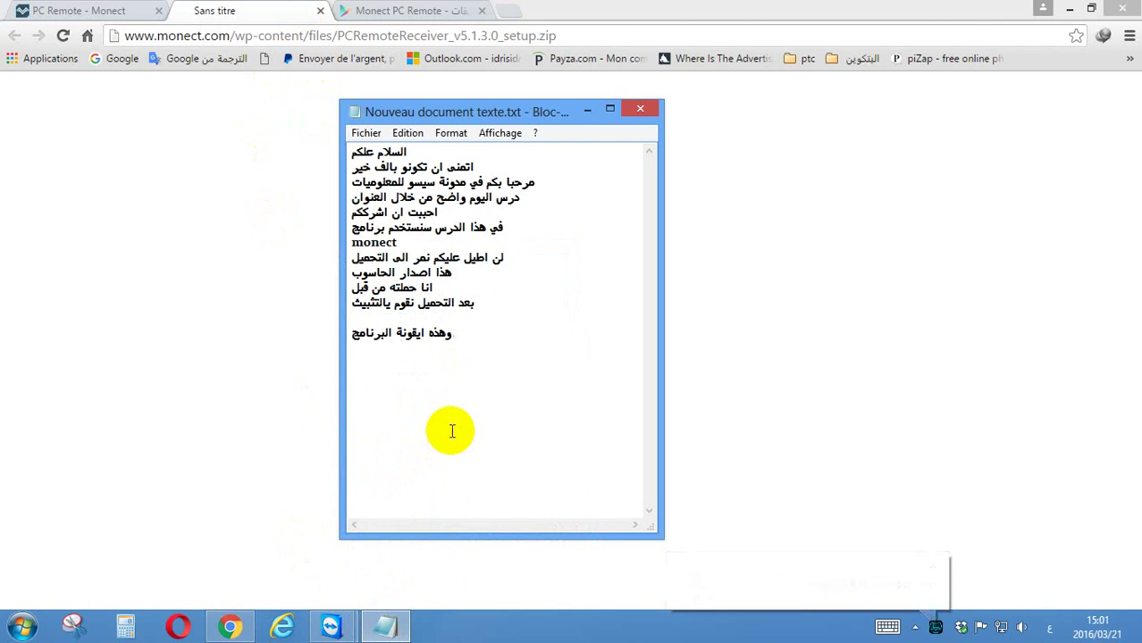
left_click(355, 331)
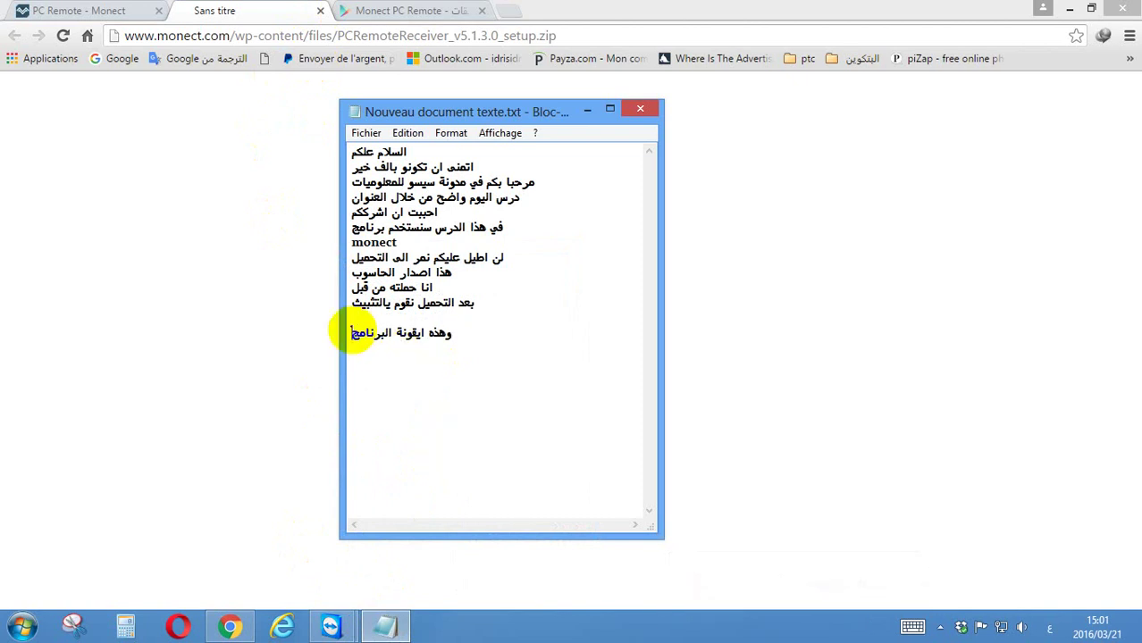
left_click_drag(354, 332, 355, 328)
type("نمر الى الاندرويد")
- Show Monect PC Remote's Google Play page in Chrome, and add the line "لتحميل التطبيق على البلاي ستور" to the text file
left_click(393, 11)
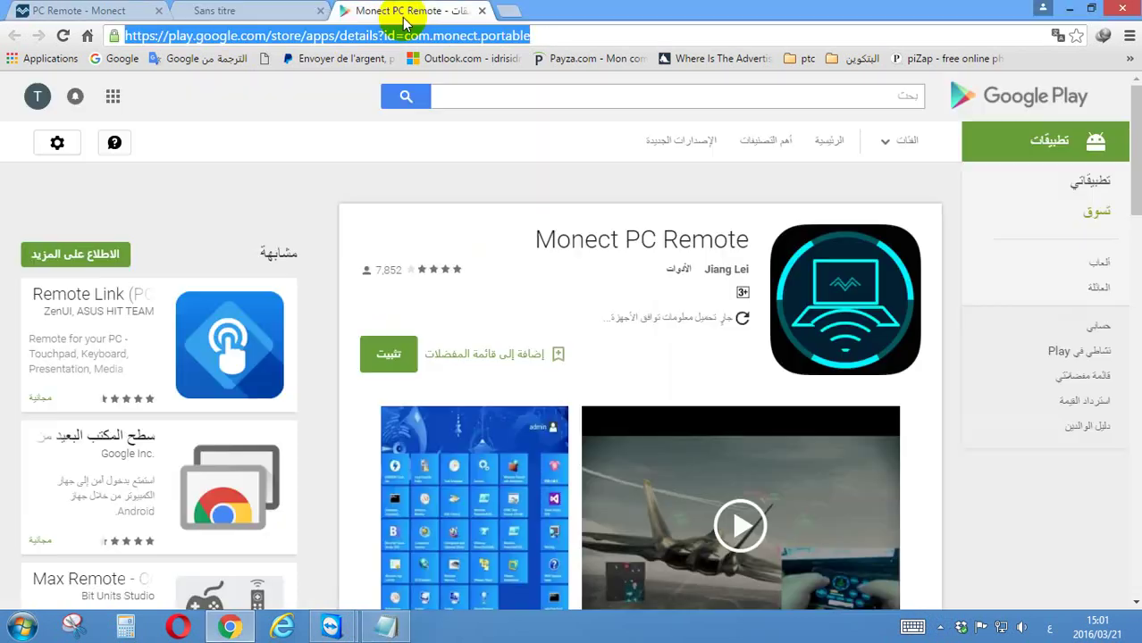
left_click_drag(586, 191, 384, 152)
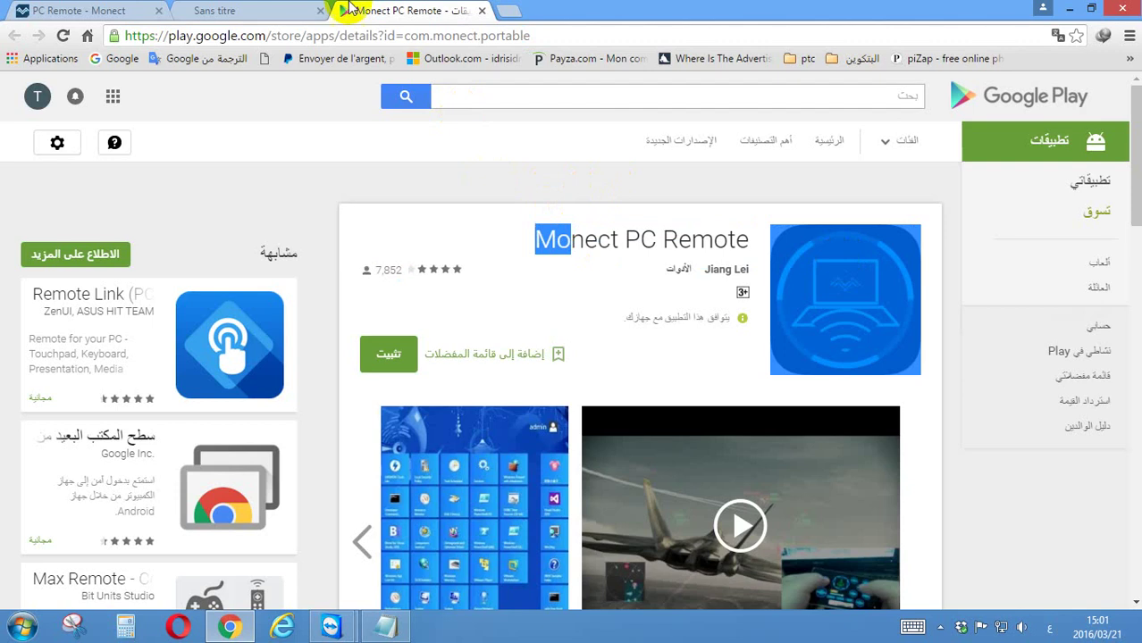
left_click(386, 626)
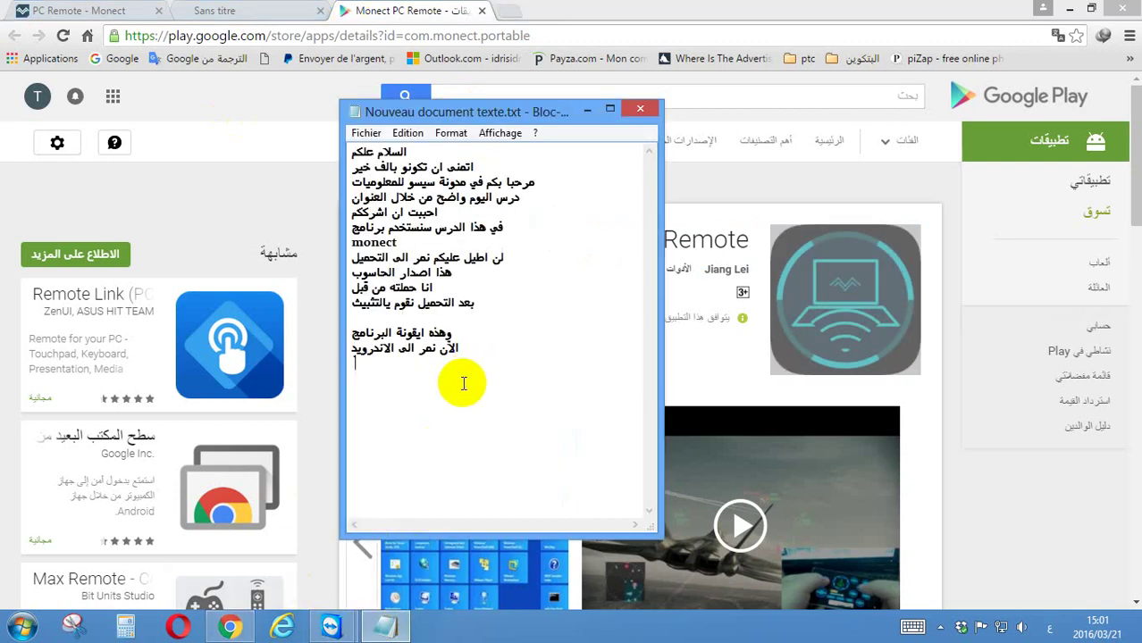
type("حميل التطبيق عل")
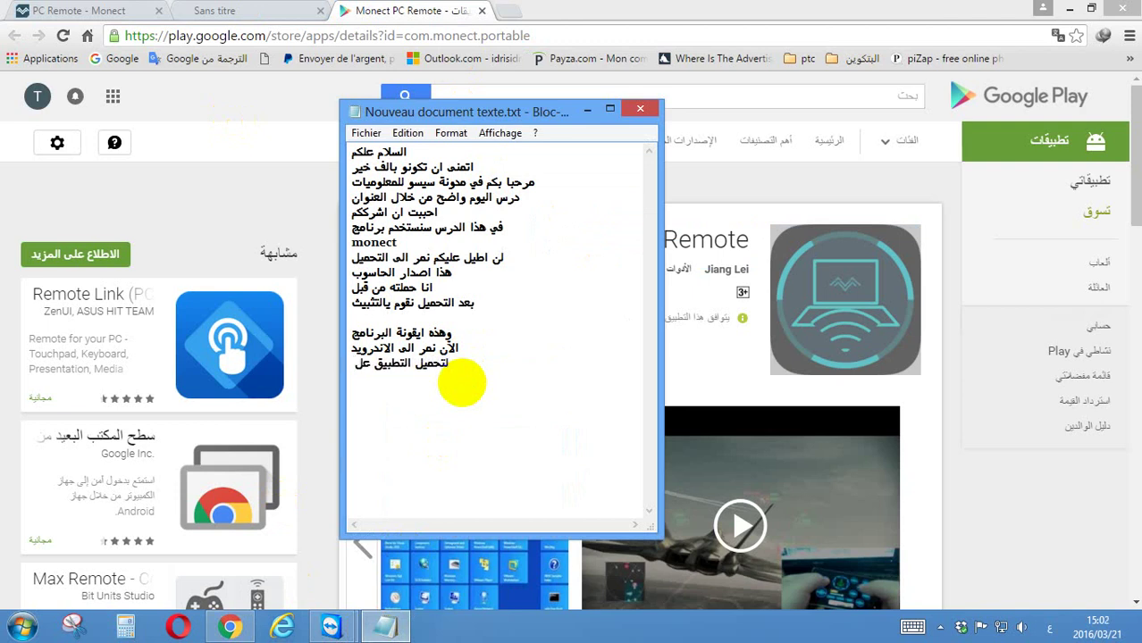
type("ى البلاي ستور")
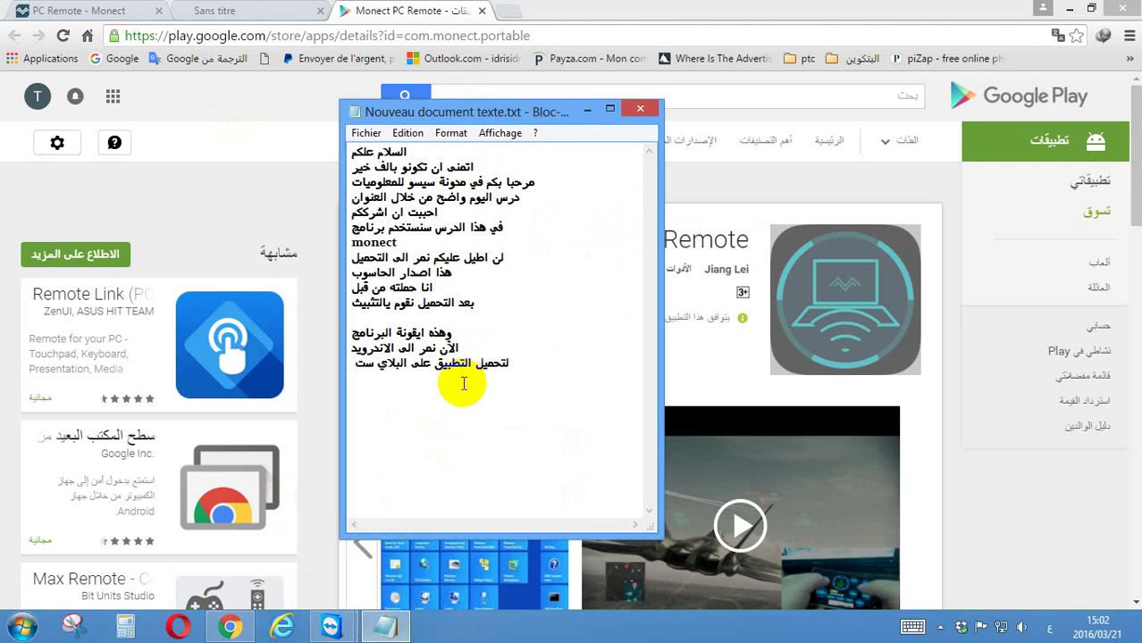
- Leave a blank line, write "الآن سنشرح التطبيق" in the text file, and minimize it
key("Return")
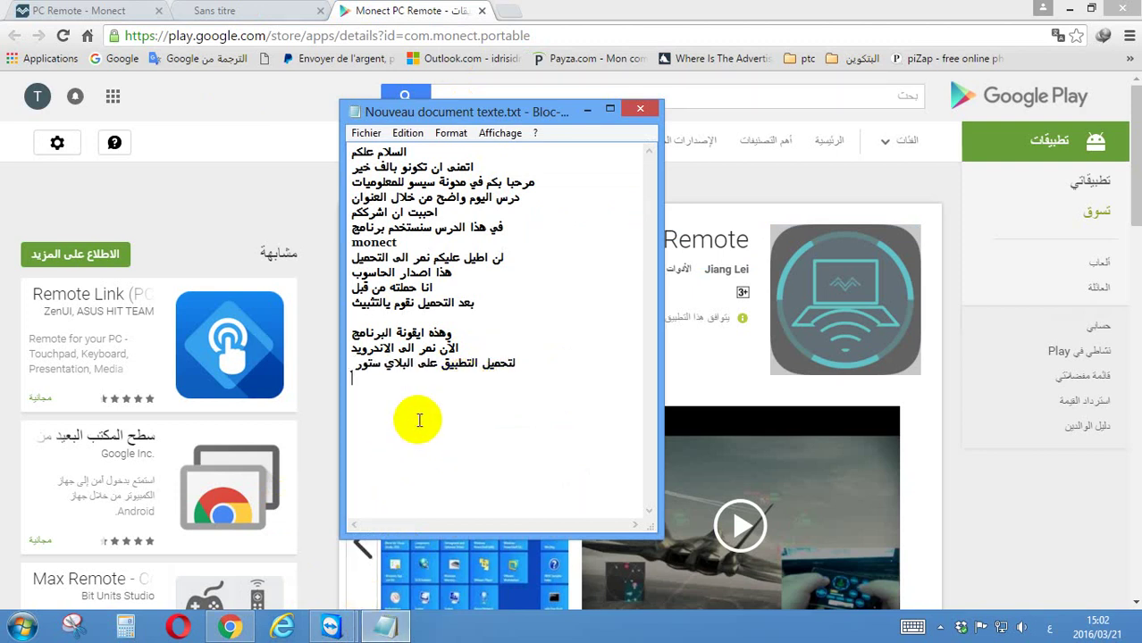
key("Return")
type("الآن سنشرح التطبيق")
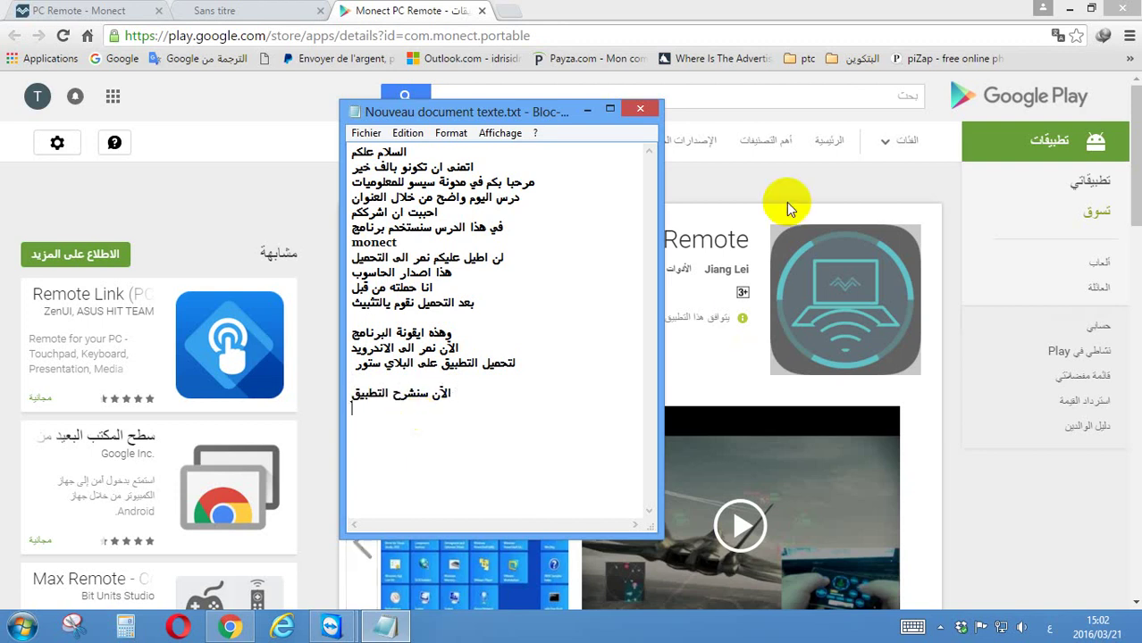
left_click(586, 111)
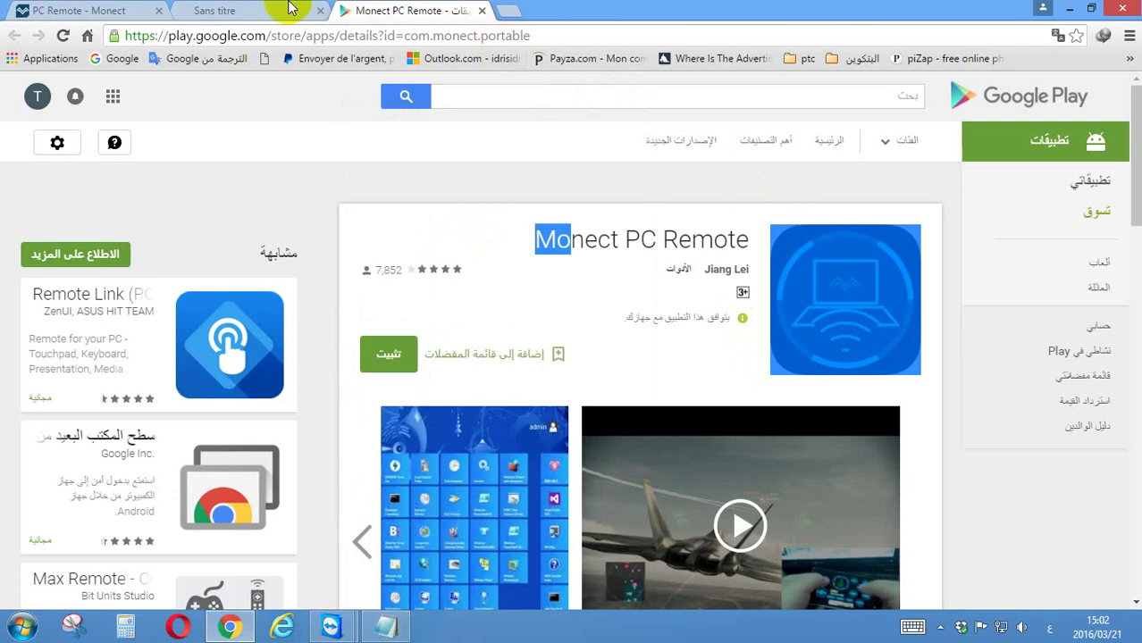
- Close all open Chrome tabs, including the Monect and Google Play pages, to return to the desktop
left_click(268, 8)
left_click(71, 9)
left_click(158, 10)
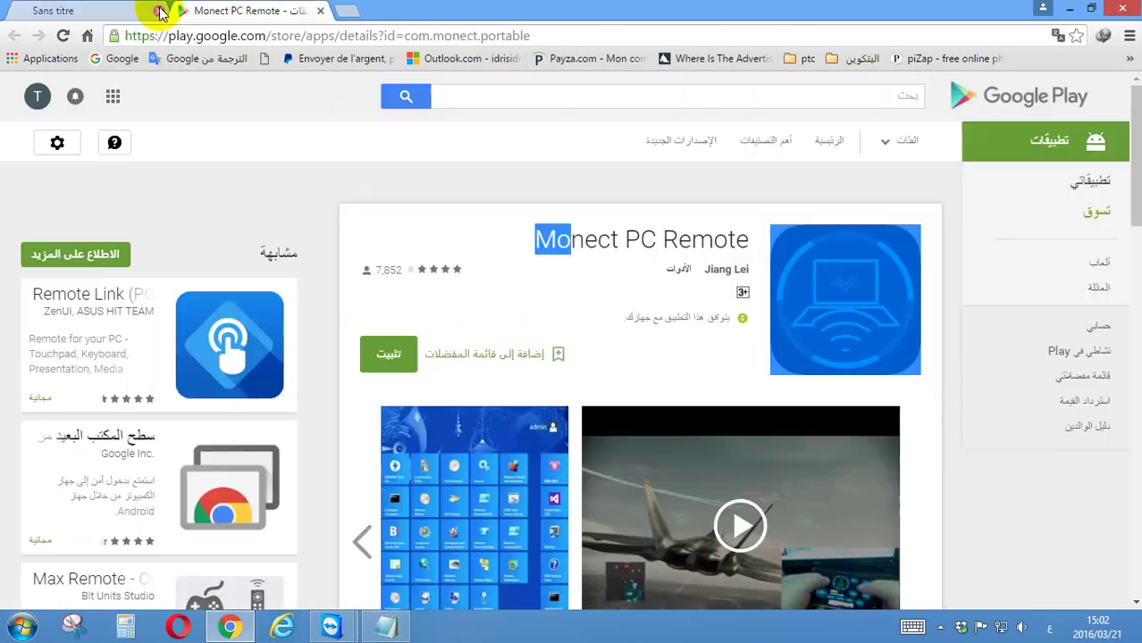
left_click(158, 10)
left_click(158, 10)
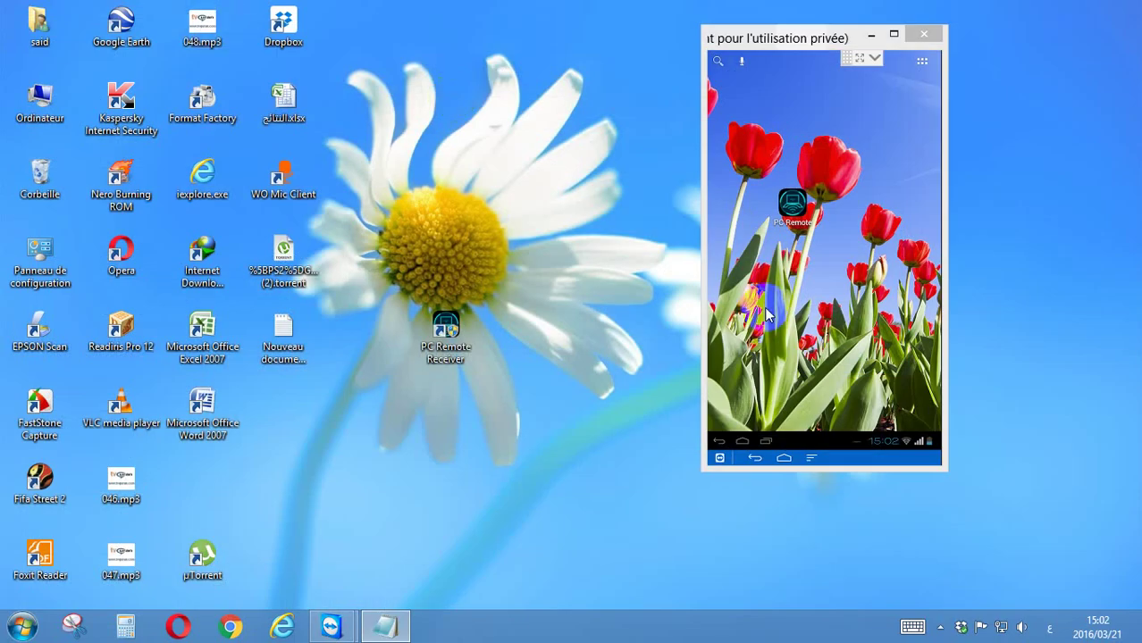
- Launch PC Remote on the mirrored phone, connect it to the listed computer, and dismiss the receiver's notification
left_click(795, 206)
left_click(827, 205)
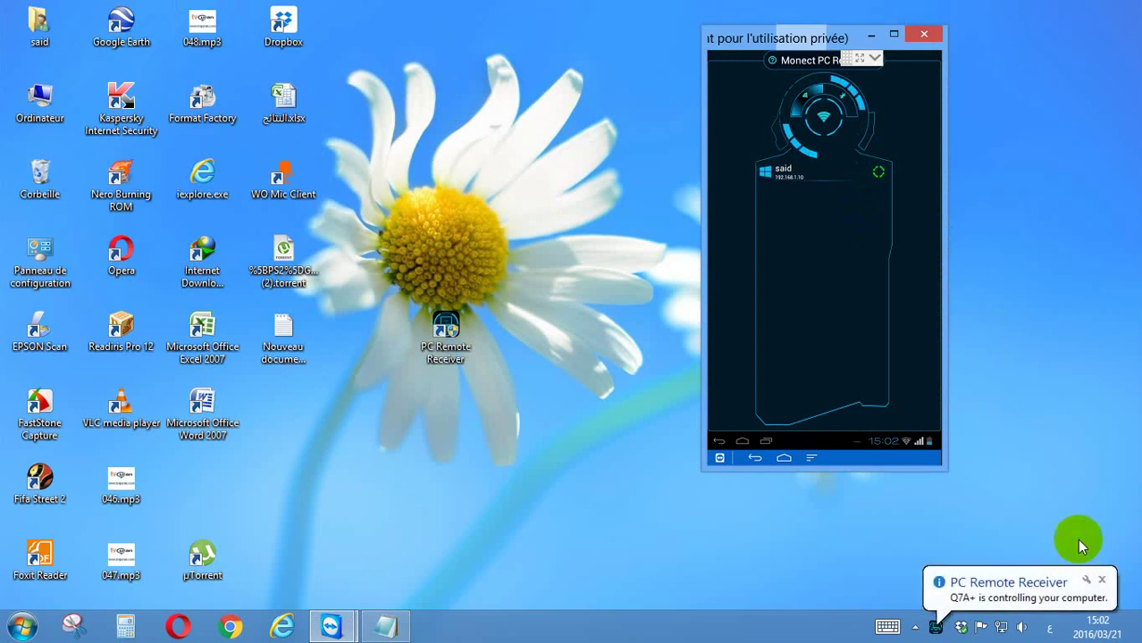
left_click(1099, 577)
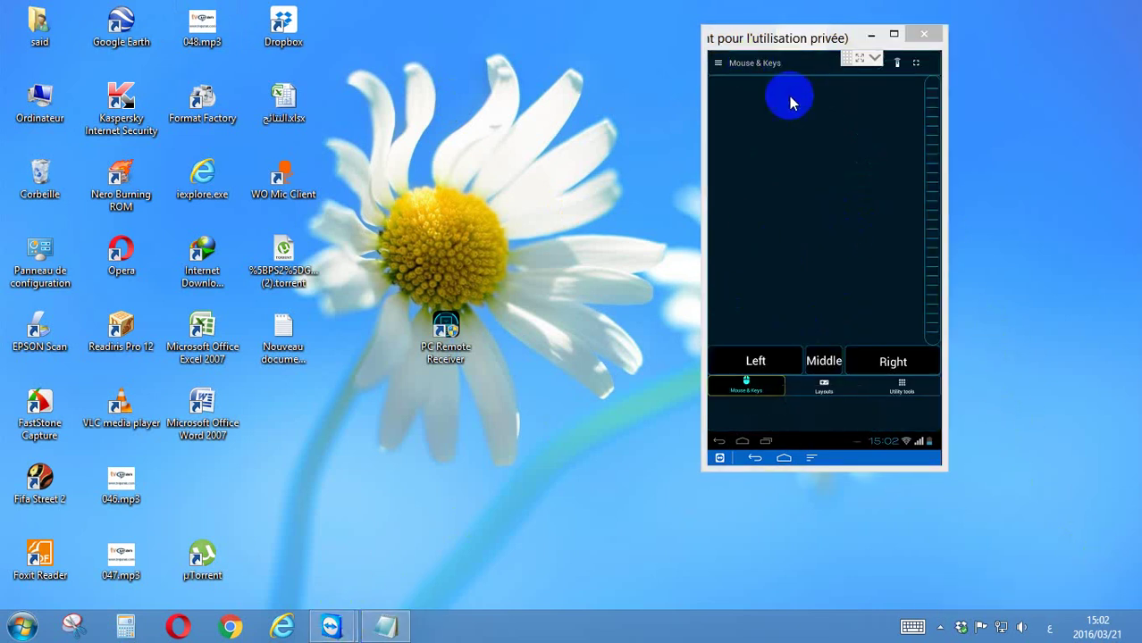
- Restore the text file and add the lines "نفتح التطبيق" and "الخيار الاول للتحكم بالماوسس" below the existing text
left_click(384, 623)
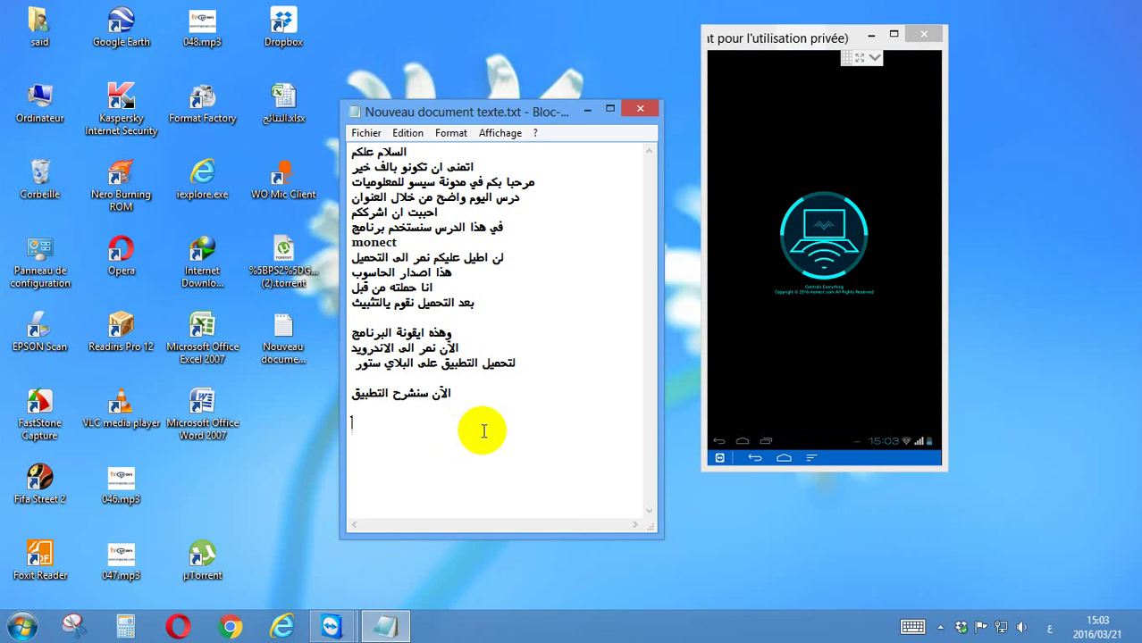
type("أن")
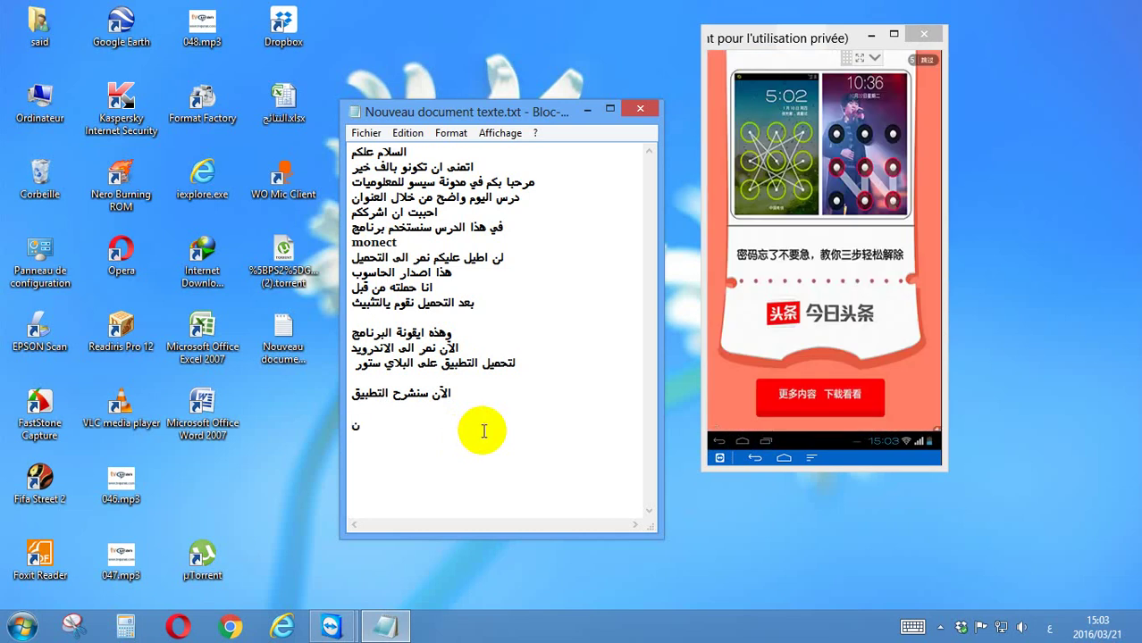
type("فتح التطبيق")
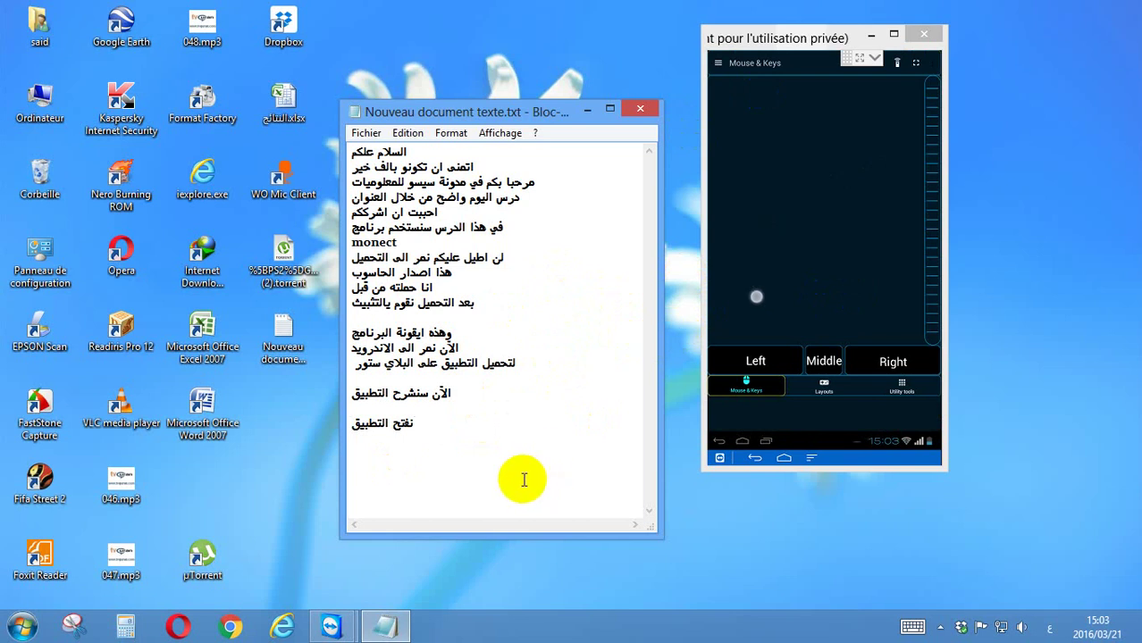
key("Return")
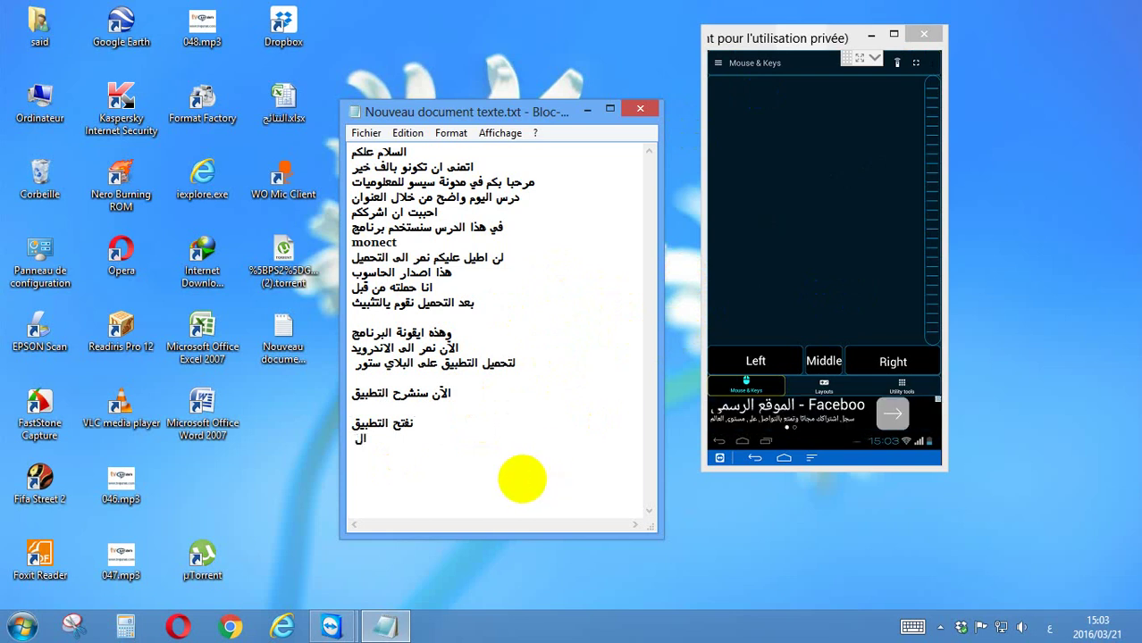
type("الخيار الأ")
type("ول للتحكم")
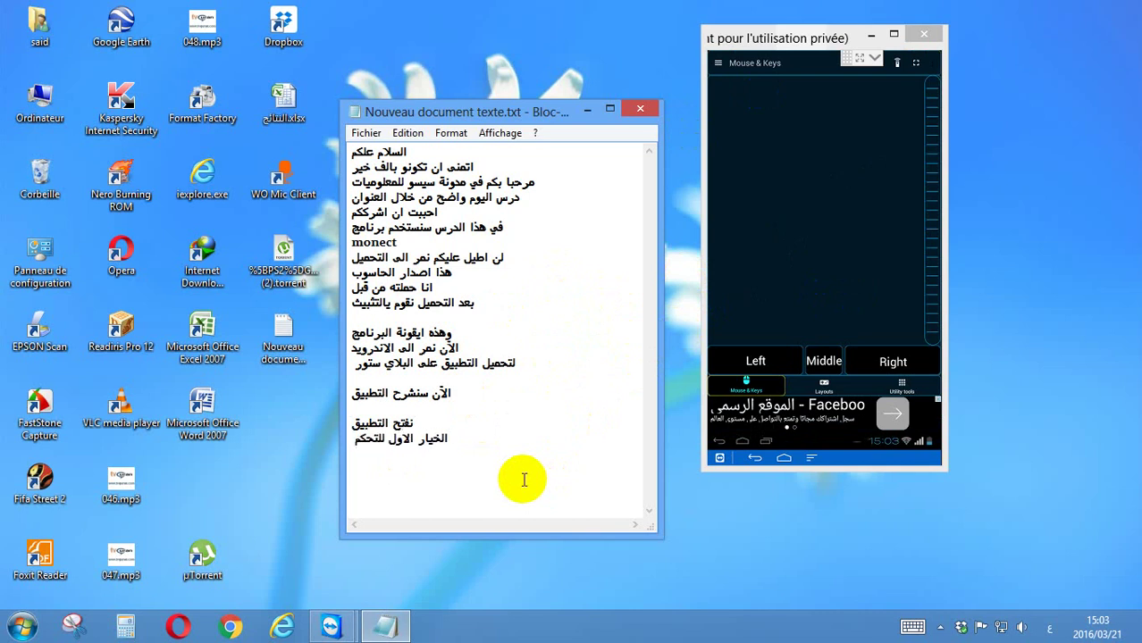
type(" بالم")
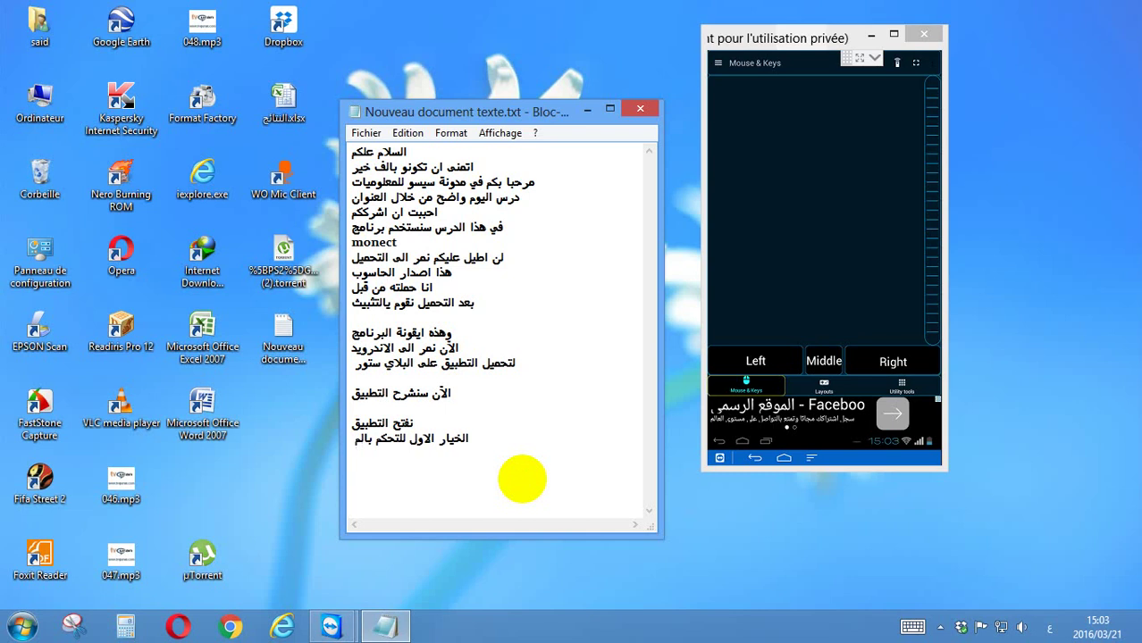
type("اوسس")
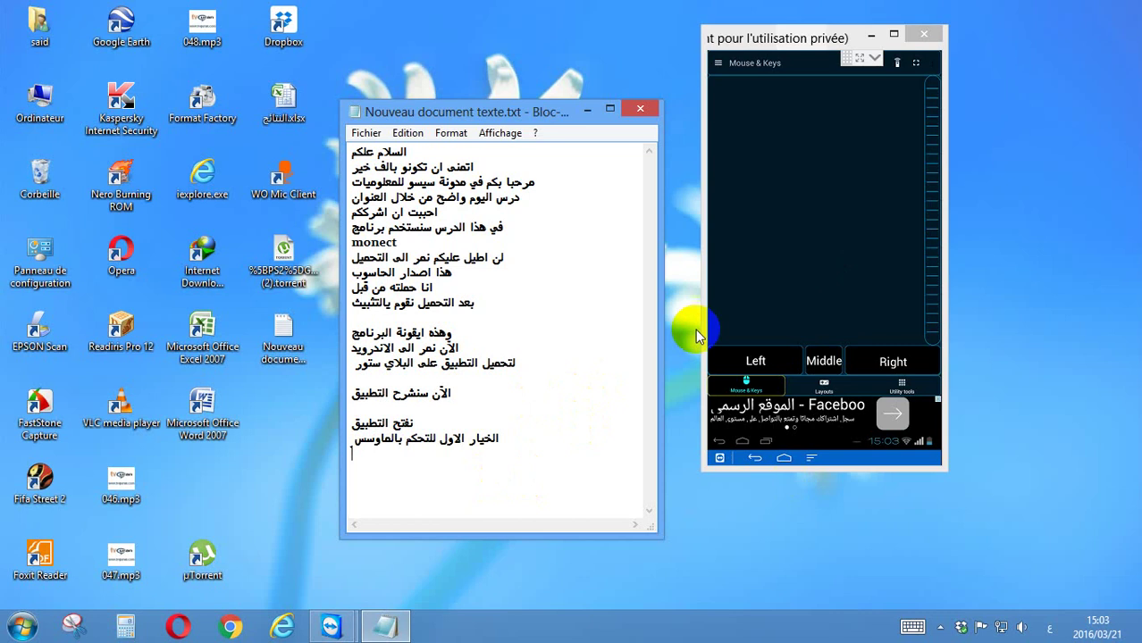
- Demonstrate the Mouse & Keys touchpad on the mirrored phone by swiping across it to move the computer's pointer
left_click(748, 361)
mouse_move(773, 223)
left_mouse_down()
mouse_move(828, 197)
mouse_move(843, 168)
mouse_move(799, 239)
mouse_move(789, 264)
mouse_move(830, 218)
mouse_move(766, 351)
mouse_move(810, 358)
mouse_move(757, 359)
mouse_move(887, 359)
mouse_move(738, 361)
mouse_move(850, 318)
left_mouse_up()
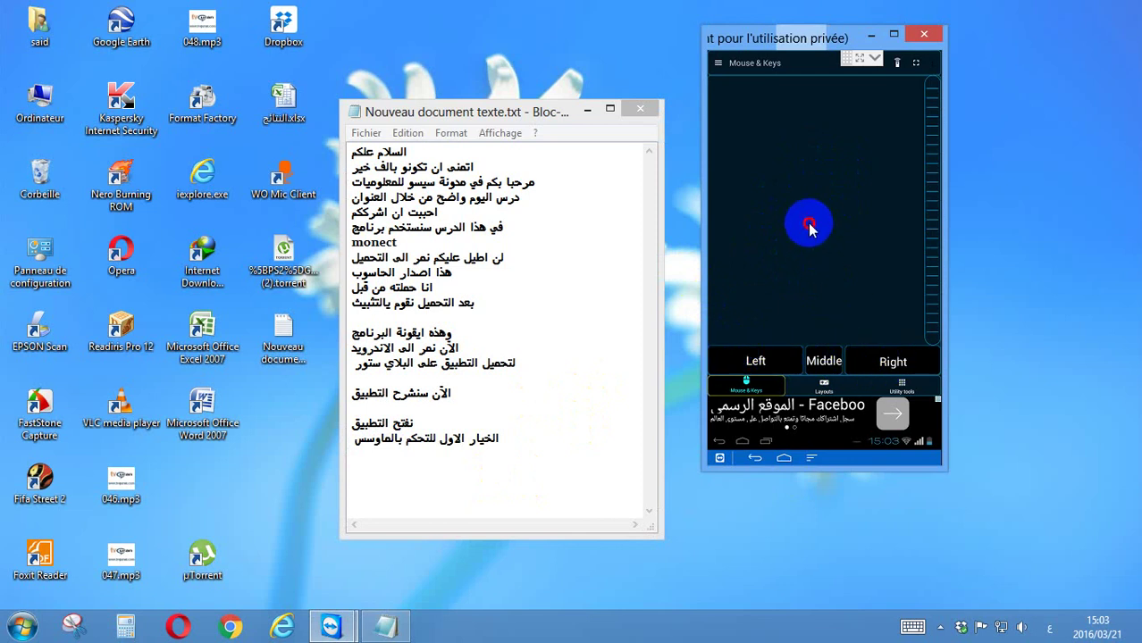
left_click_drag(809, 229, 783, 188)
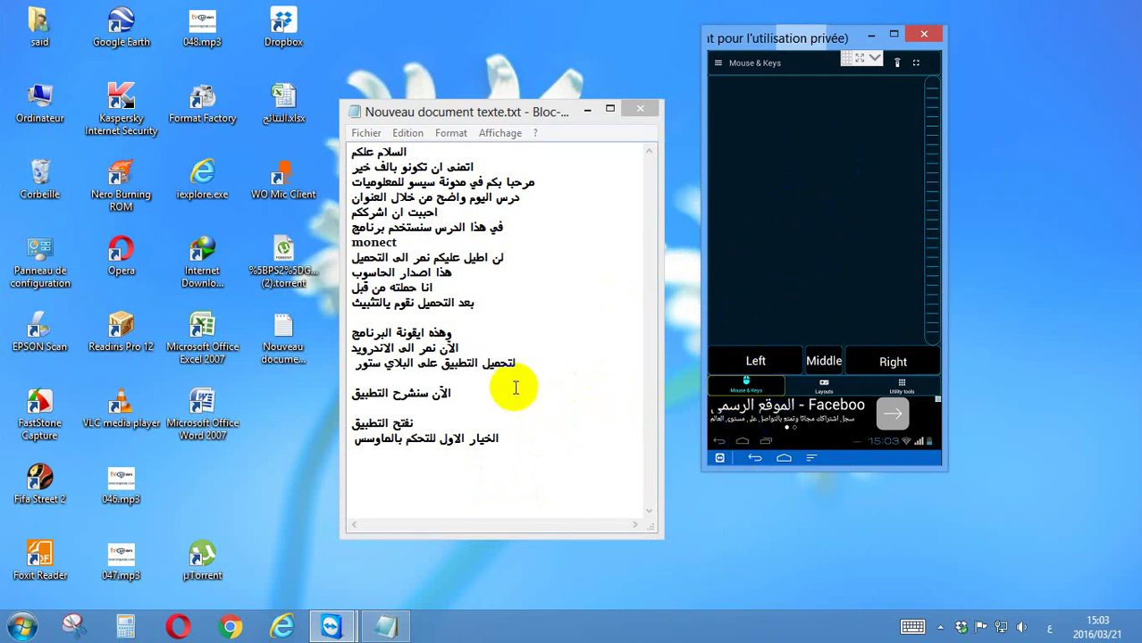
left_click(479, 467)
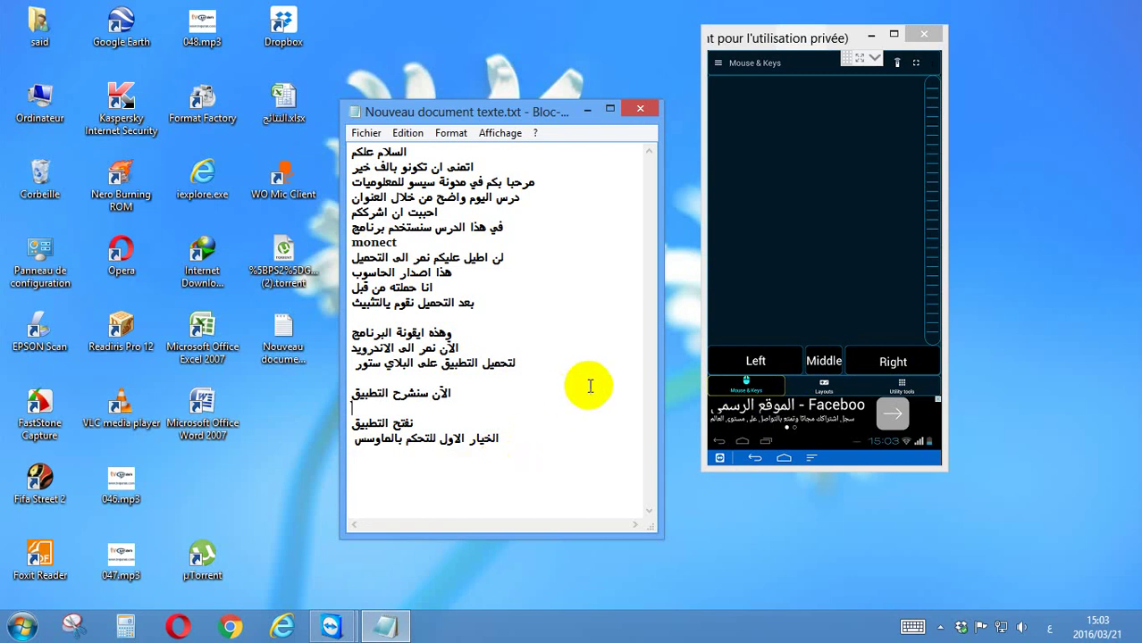
left_click(751, 309)
mouse_move(751, 309)
left_mouse_down()
mouse_move(739, 184)
mouse_move(805, 174)
left_mouse_up()
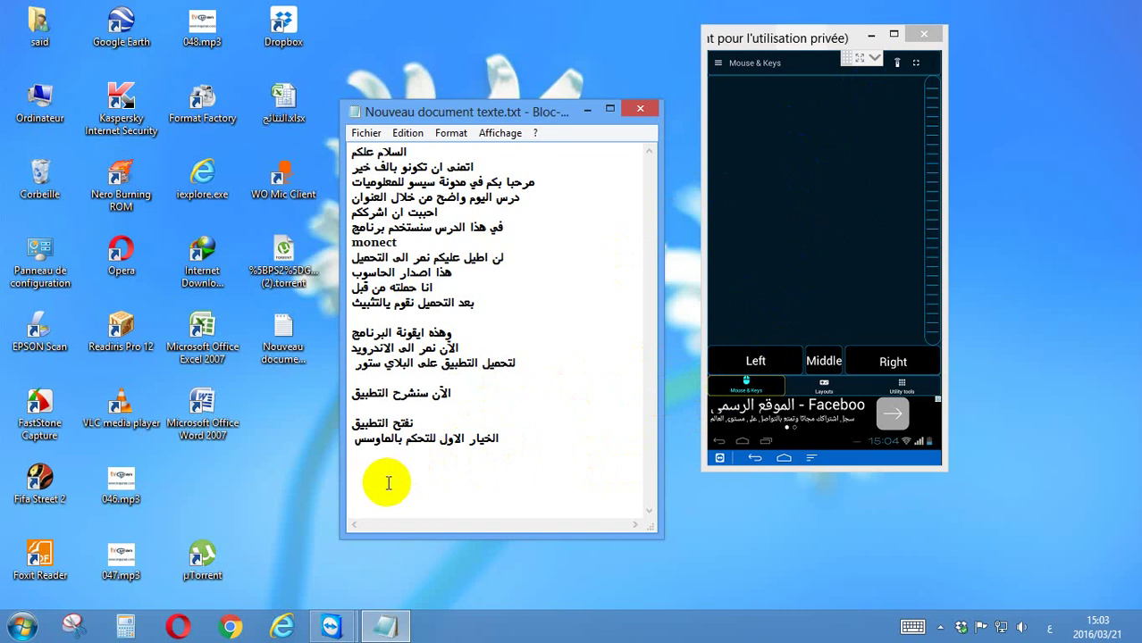
- Add the lines "نضغط على" and "layouts" to the text file, and open the Layouts page on the mirrored phone
type("نضغط على")
key("alt+shift")
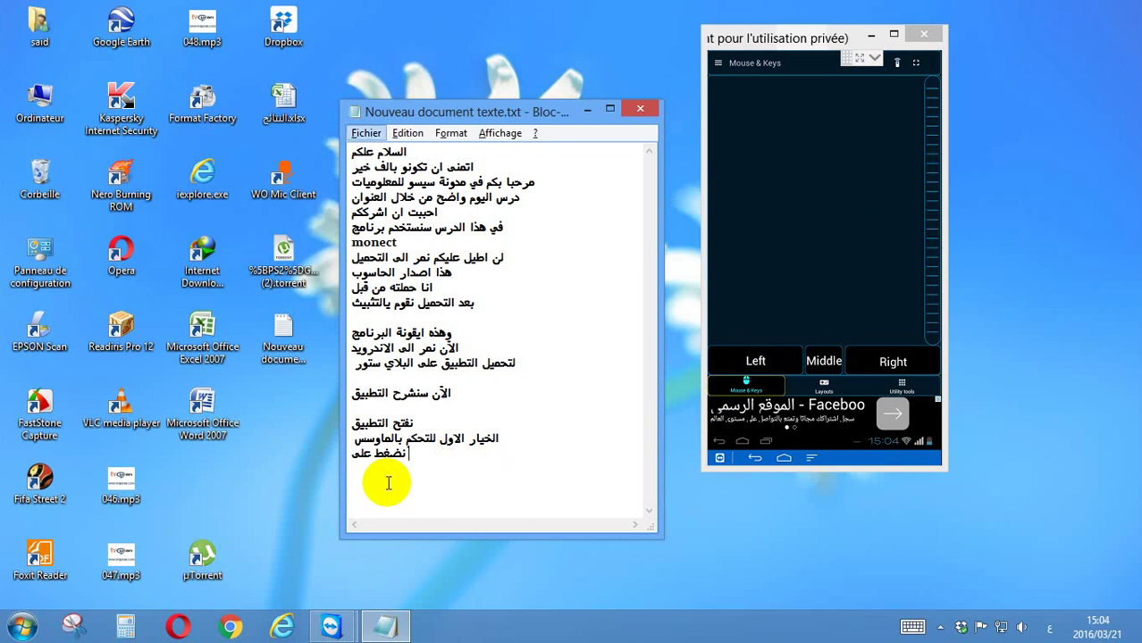
key("Return")
type("1")
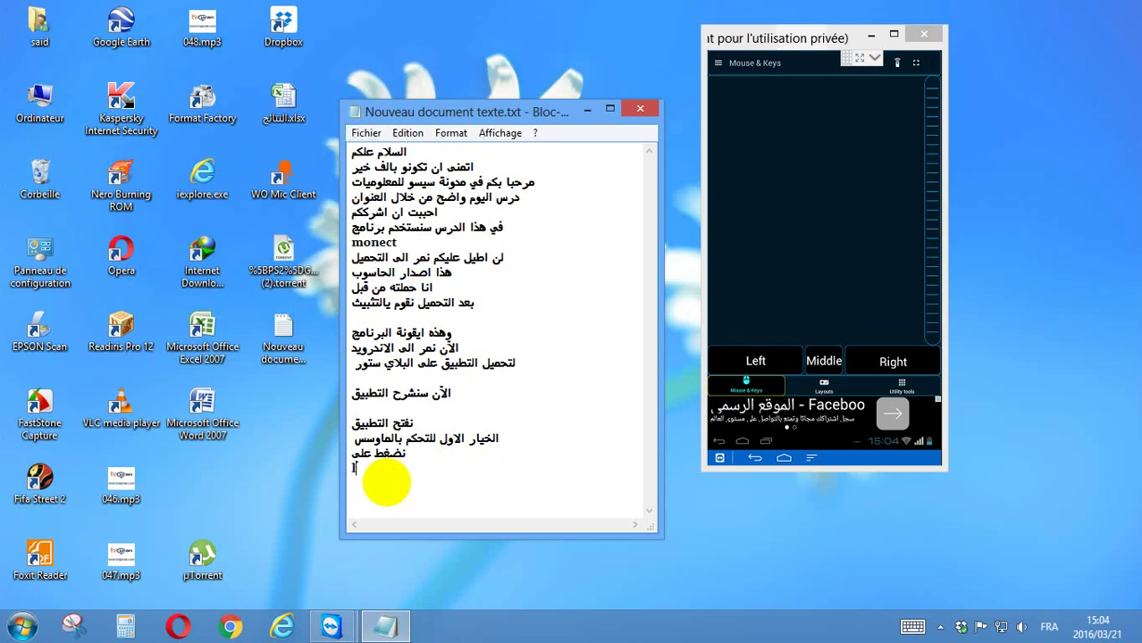
type("ayoutt")
key("BackSpace")
type("s")
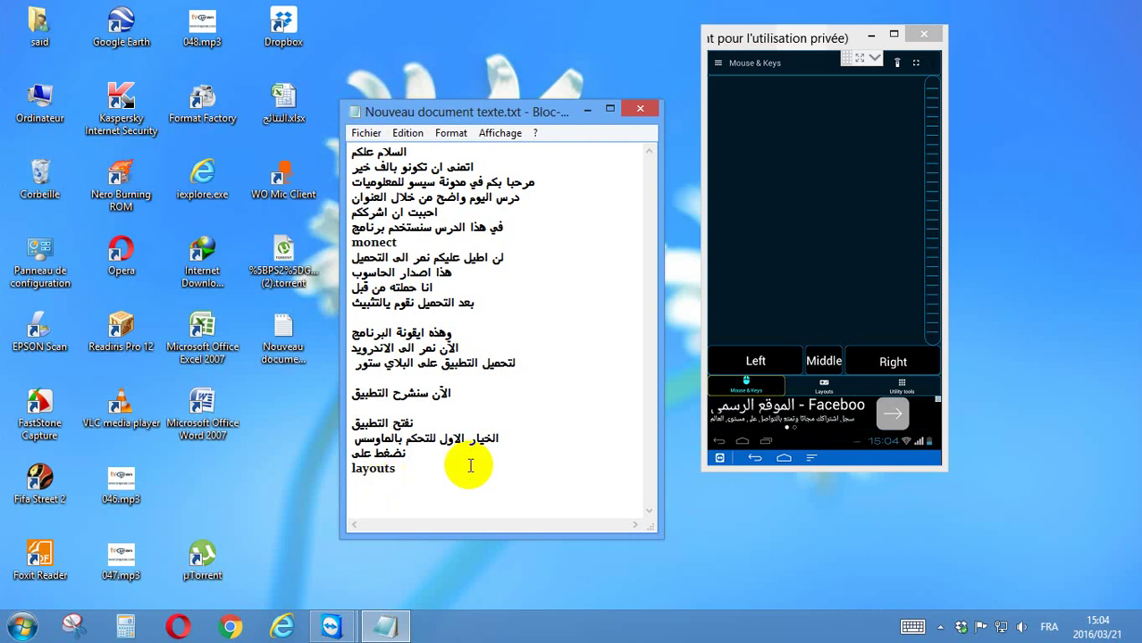
left_click(827, 386)
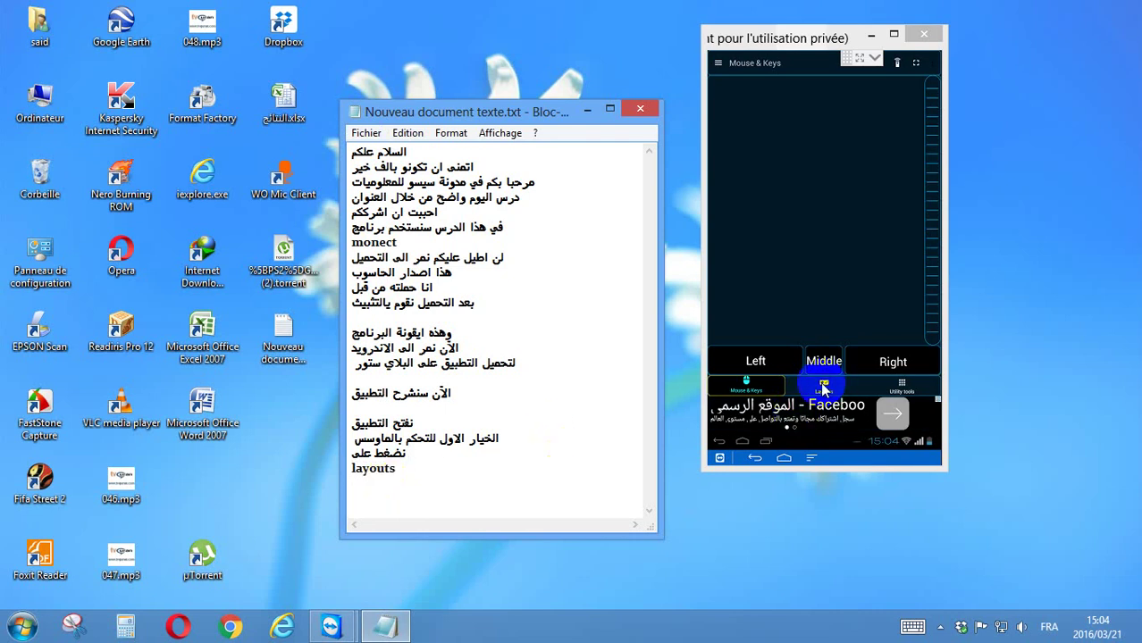
left_click(820, 383)
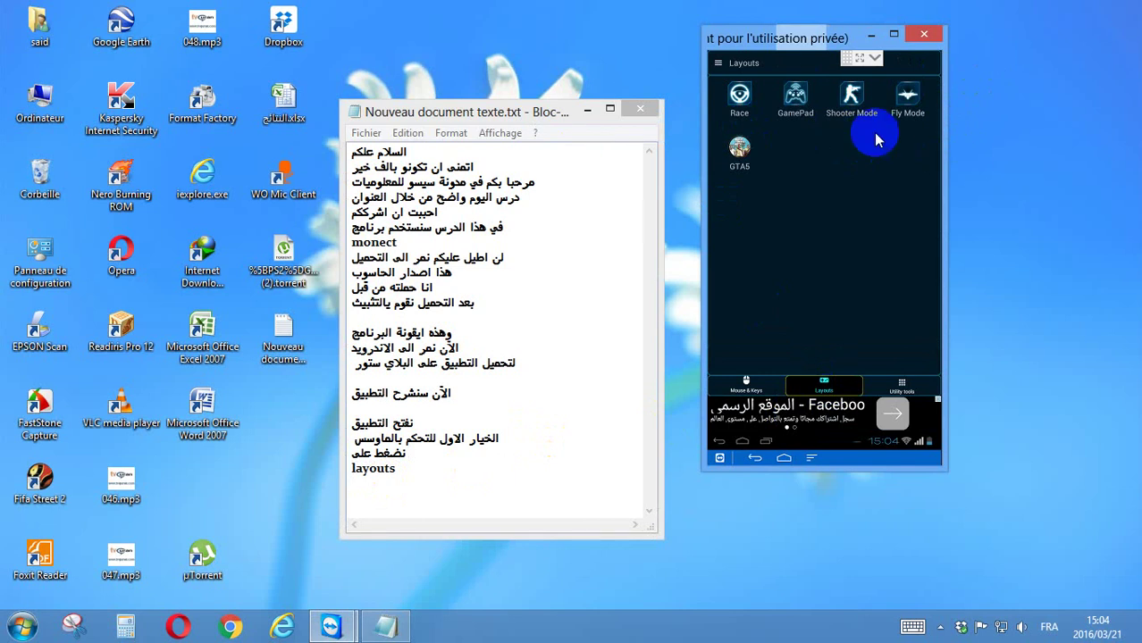
- Add the line "هنا عصي التحكم" below "layouts" in the text file to introduce the controllers
left_click(518, 488)
type("i")
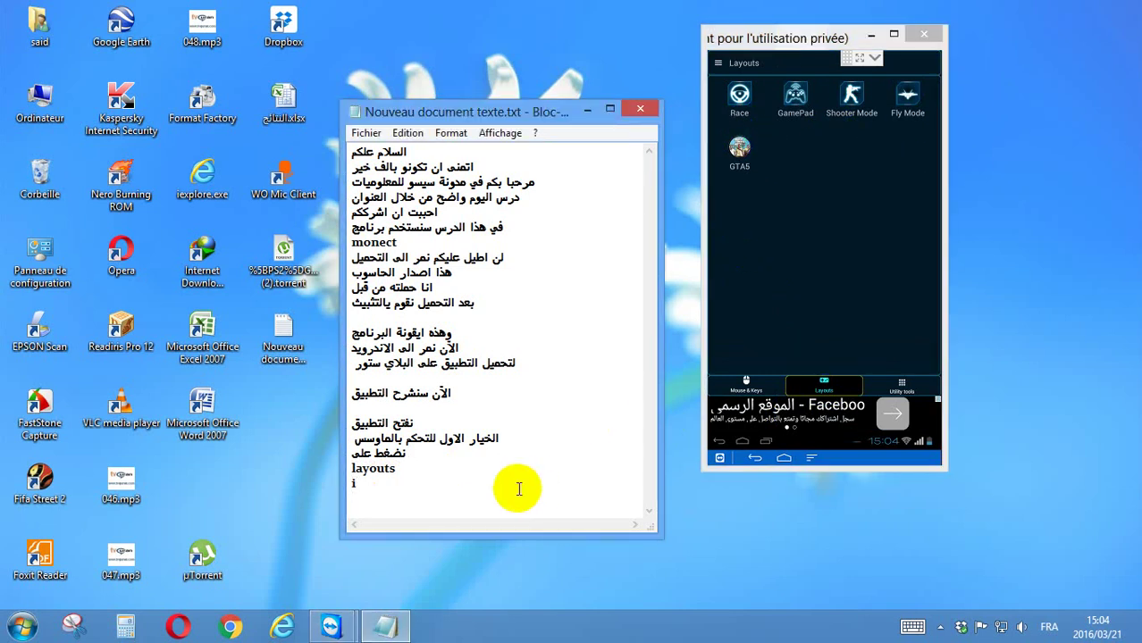
key("alt+shift")
type("هنا عصي الأتحكم")
key("Return")
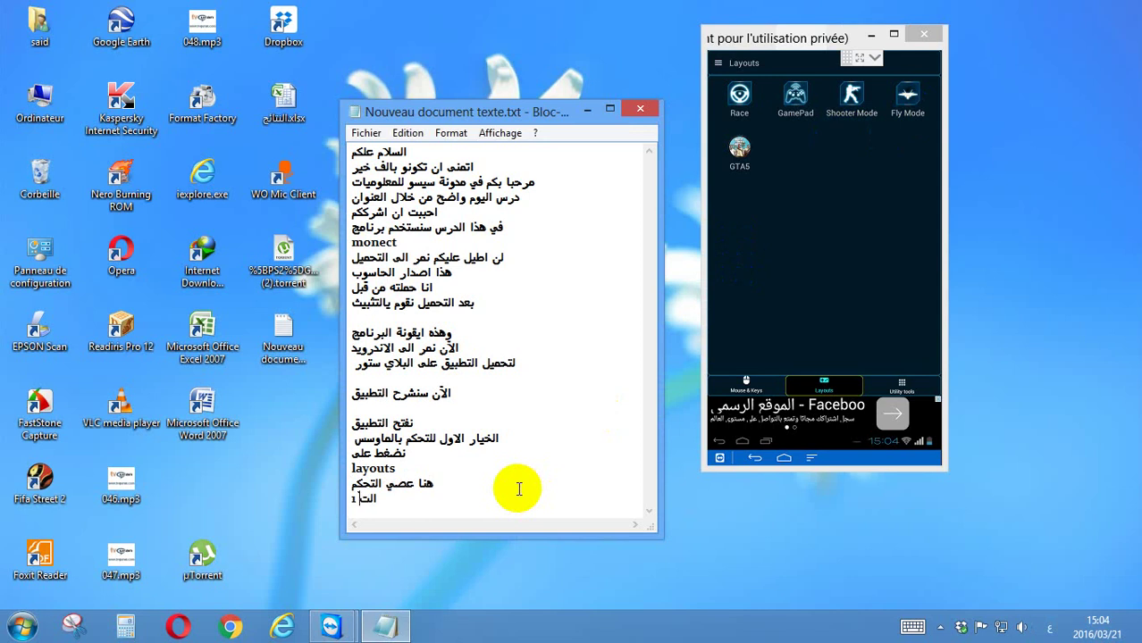
- List layout 1 as "التكم بالعاب السيارات" and layout 2 as "عصا عادية", followed by a blank line
type("التكم")
type("العاب ا")
type("لعا")
key("BackSpace")
key("BackSpace")
type("سيا")
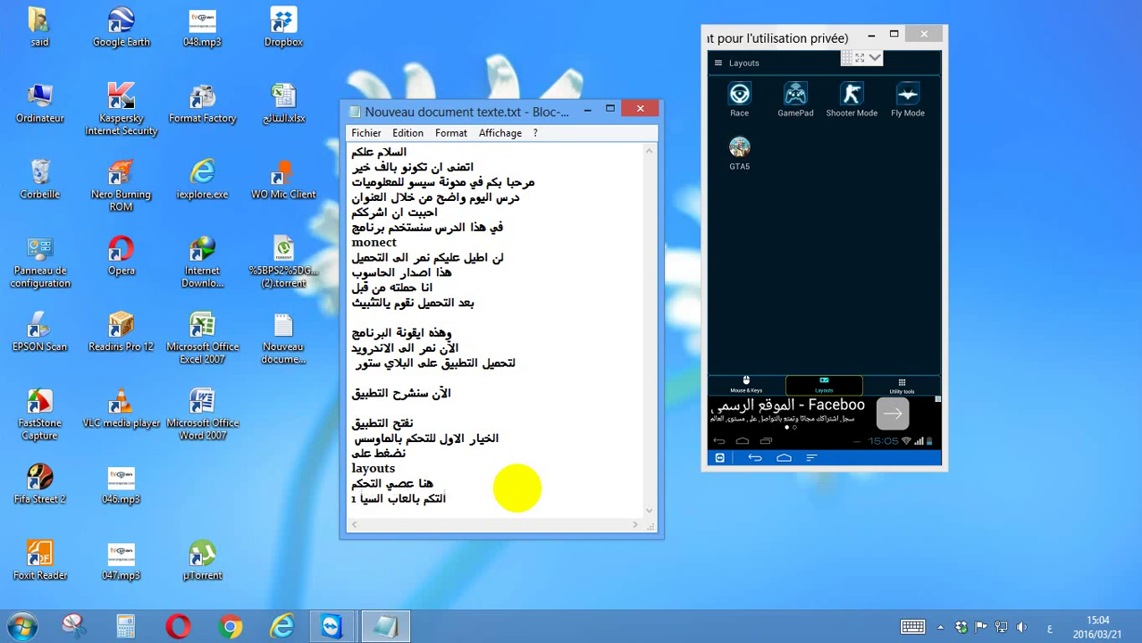
type("رات 1")
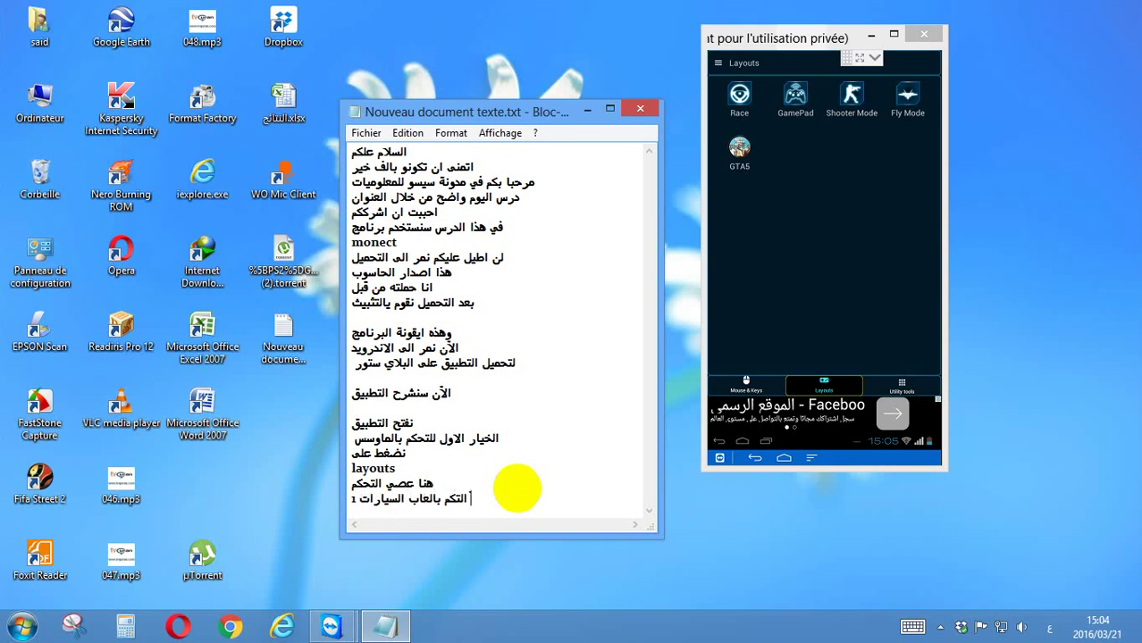
key("Return")
type("2")
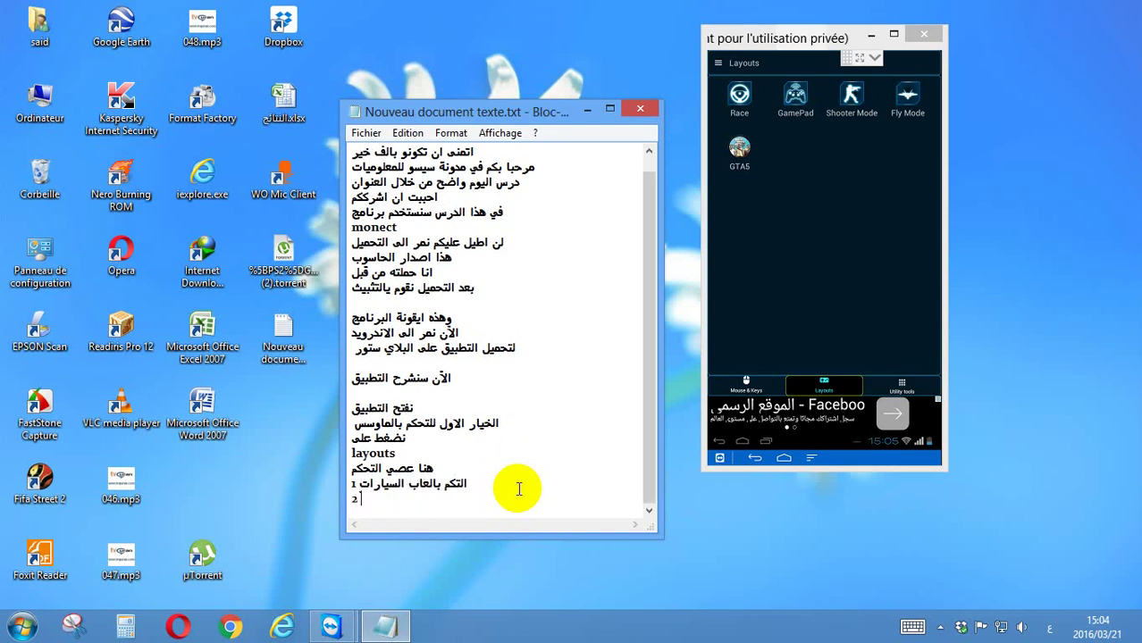
type(" عصا عادية")
key("Return")
key("Return")
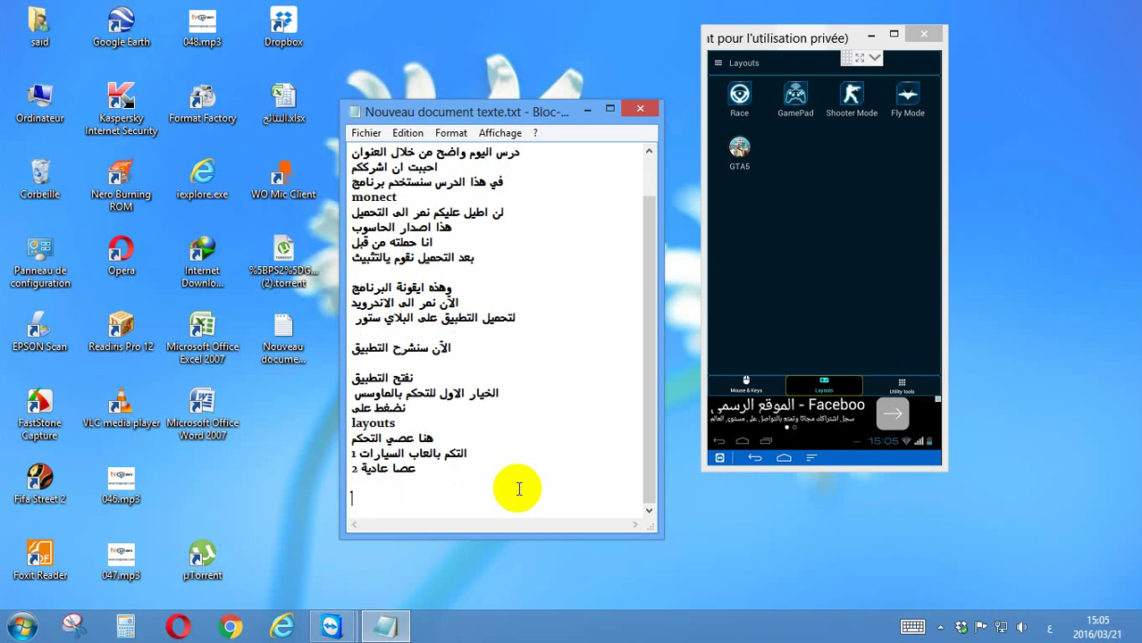
- List layout 3 as "الاعاب الحربية" and layout 4 as "العاب الطائرات" in the text file
type("3الاعا")
key("BackSpace")
key("BackSpace")
type("الاعاب الخ")
key("BackSpace")
type("حربية")
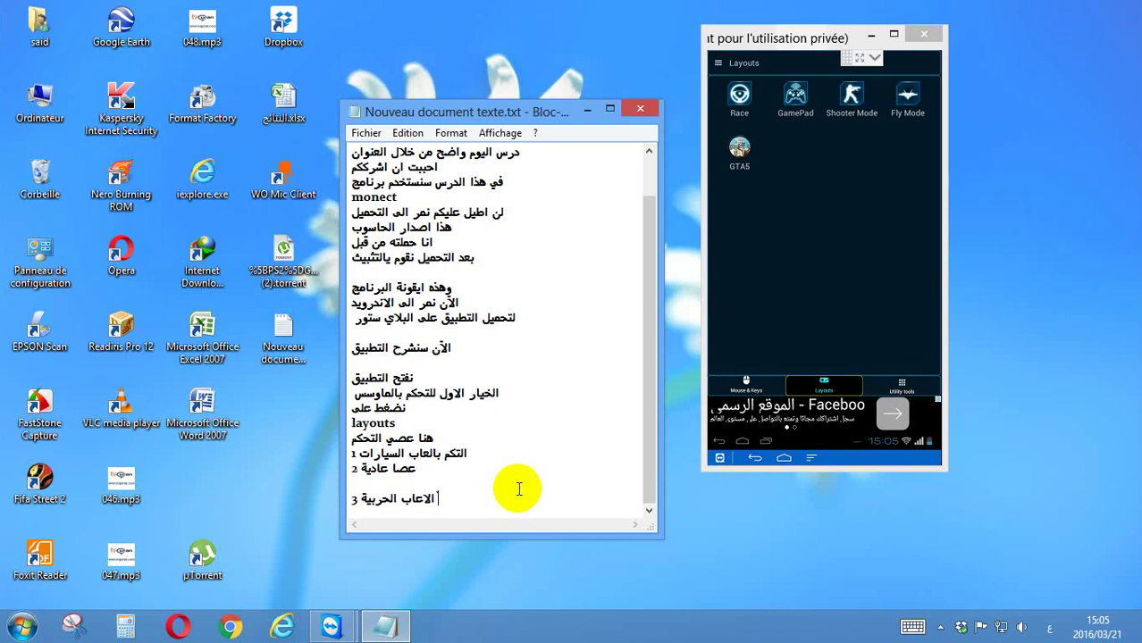
key("Return")
type("3")
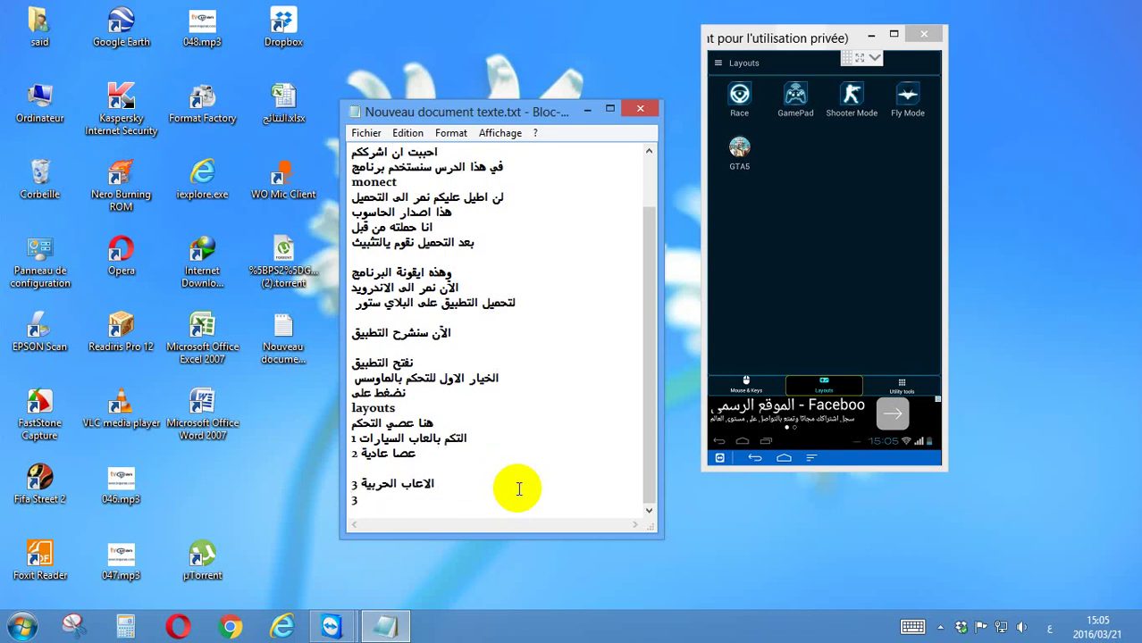
key("BackSpace")
type("4 العاب الطائرات")
key("Return")
- List layout 5 as "العاب gta" in the text file and start a new line
type("5")
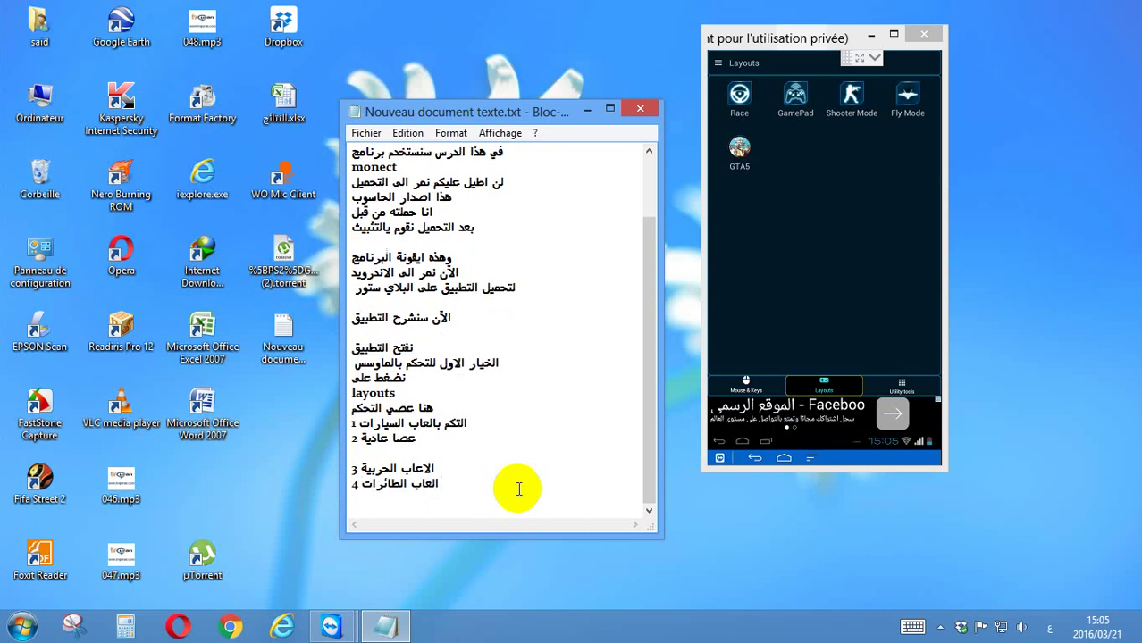
type(" العاب")
key("alt+shift")
type("gtac")
key("BackSpace")
key("alt+shift")
key("Return")
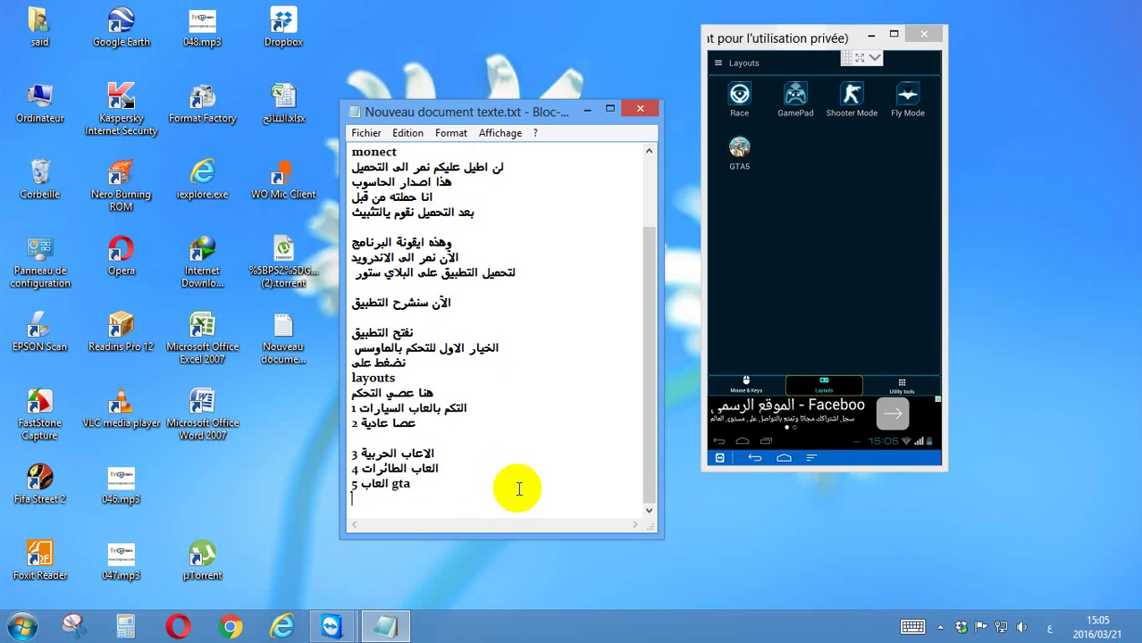
- Leave a blank line, write "خيار utility tools" in the text file, and open the Utility tools page on the mirrored phone
type("مي")
key("BackSpace")
key("BackSpace")
type("خ")
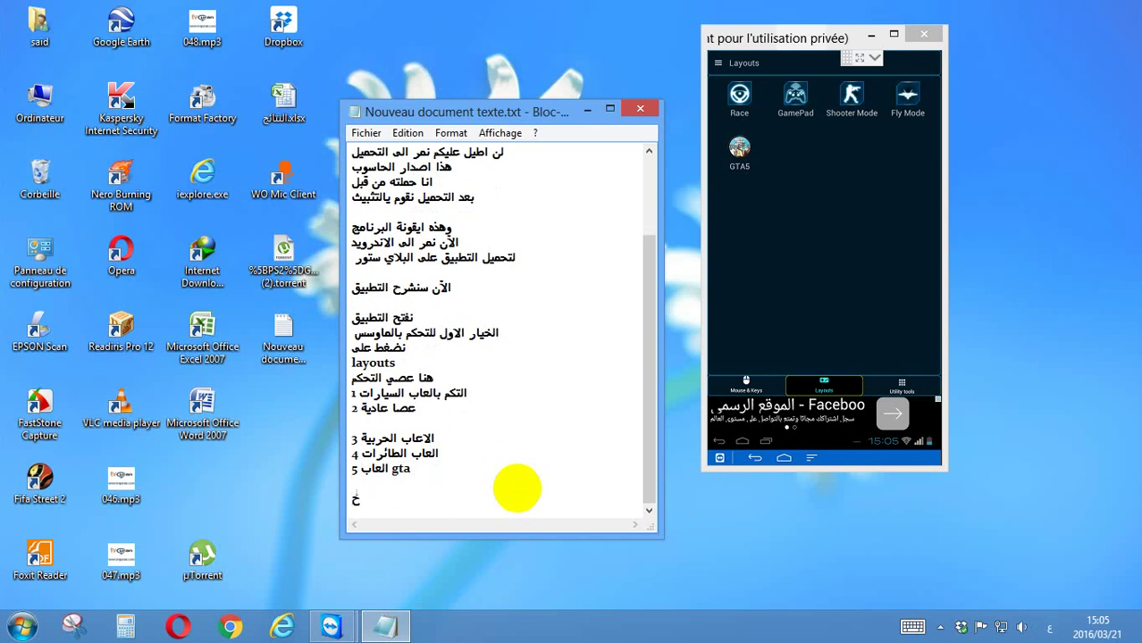
type("يار")
key("alt+shift")
type("utility tool")
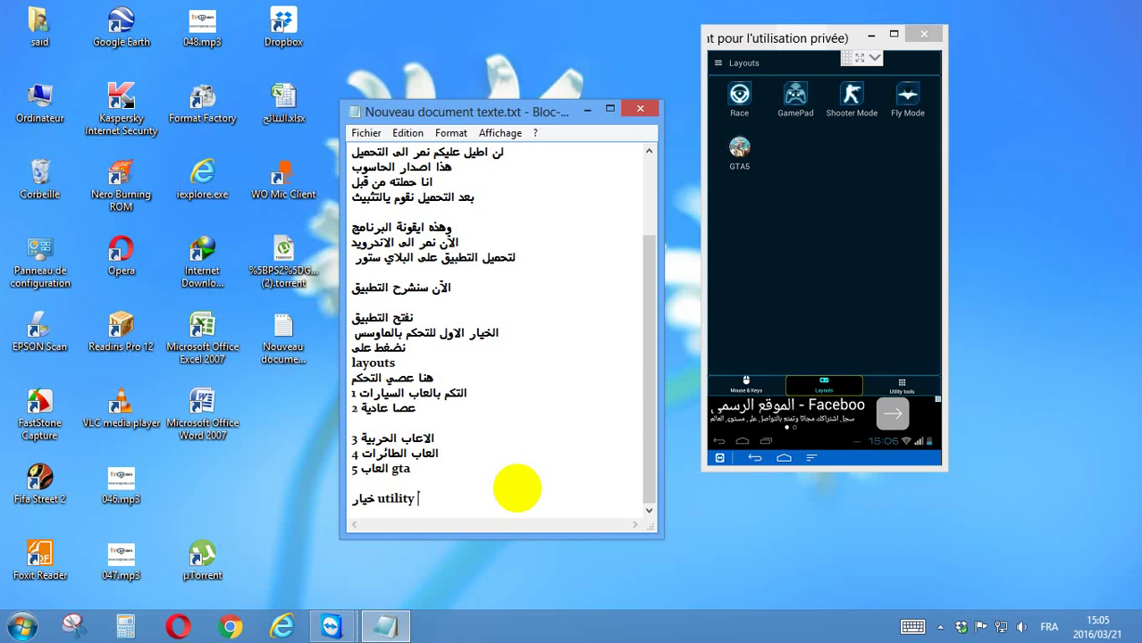
type("s")
key("Return")
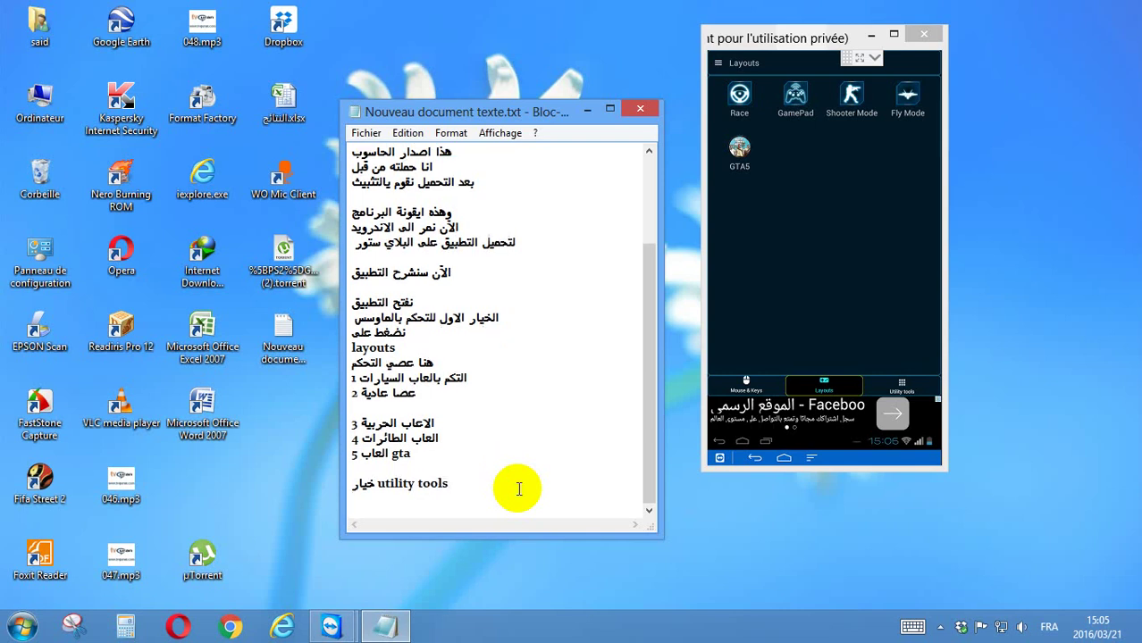
left_click(867, 322)
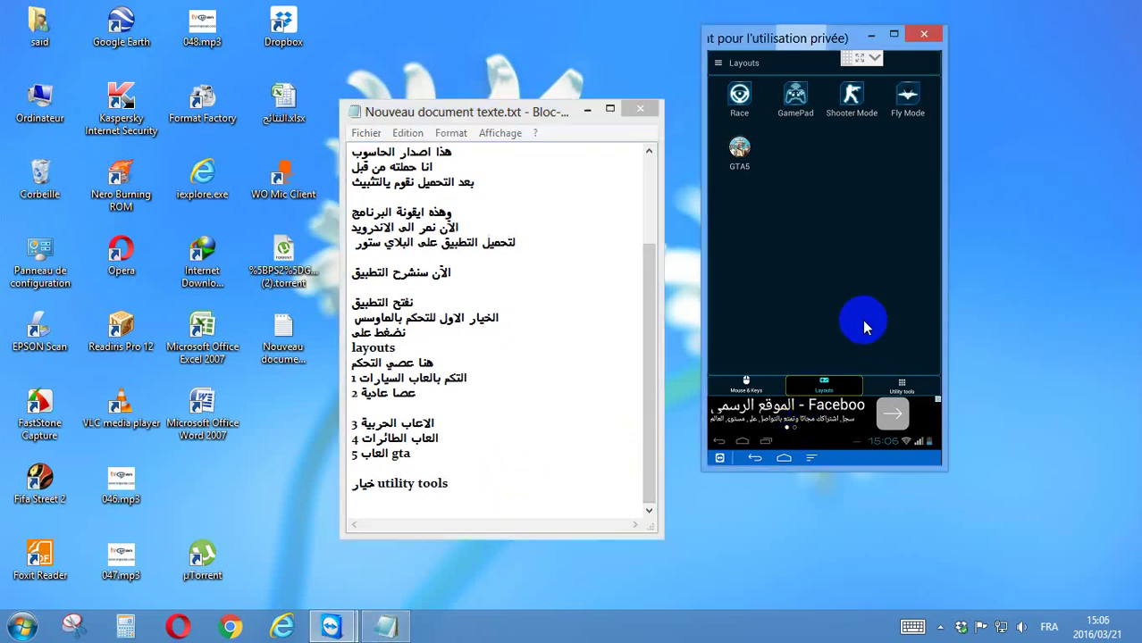
left_click(901, 381)
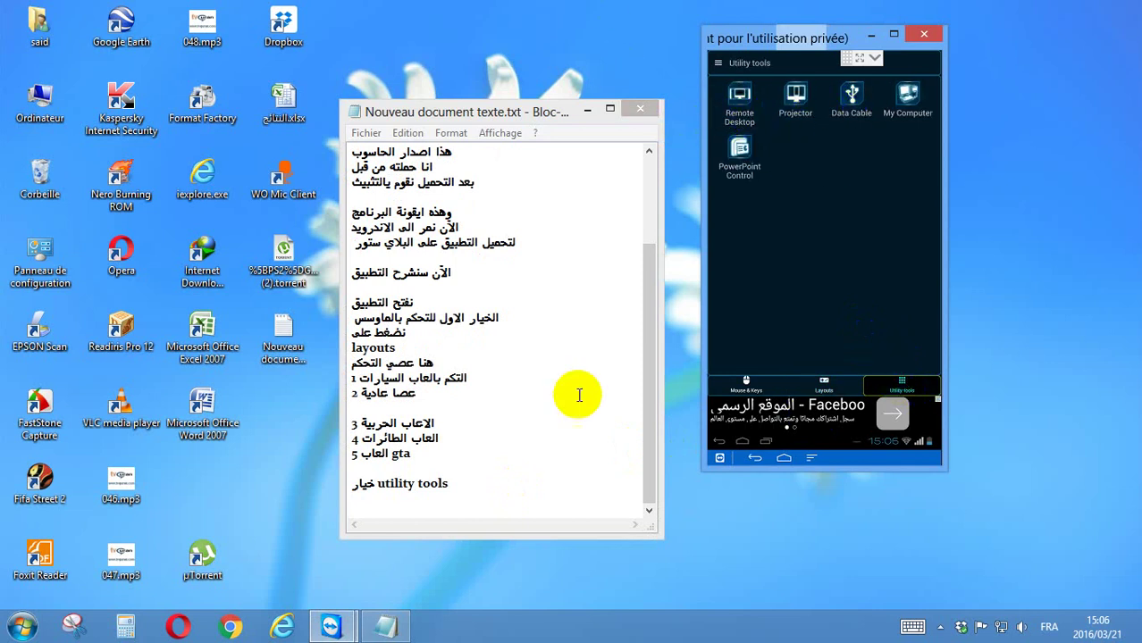
- Leave a blank line below the utility tools heading and list tool 1 as "التحكم بالحاسوب"
left_click(466, 488)
key("Return")
key("Return")
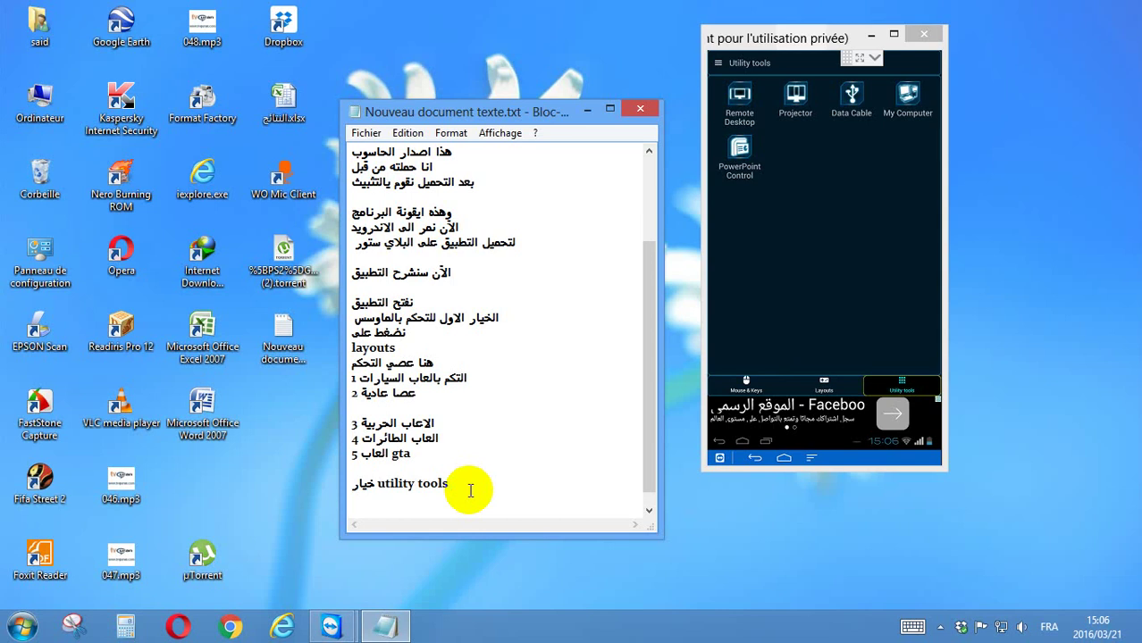
type("1")
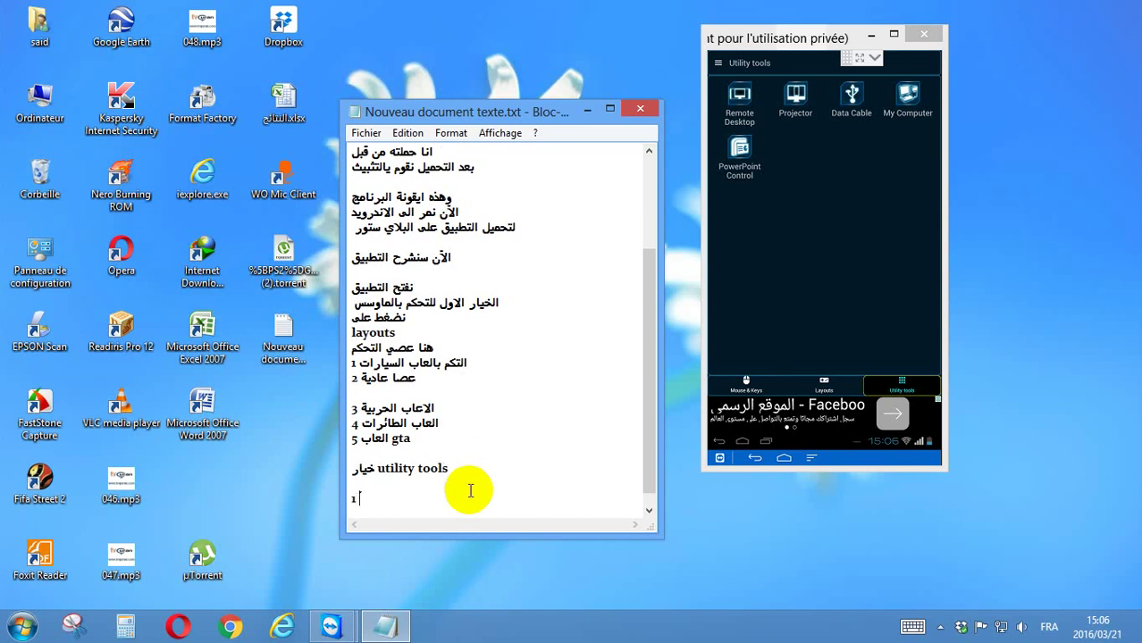
type(" hg")
key("BackSpace")
key("BackSpace")
key("alt+shift")
type("التحكم")
key("BackSpace")
type("كم بالحا")
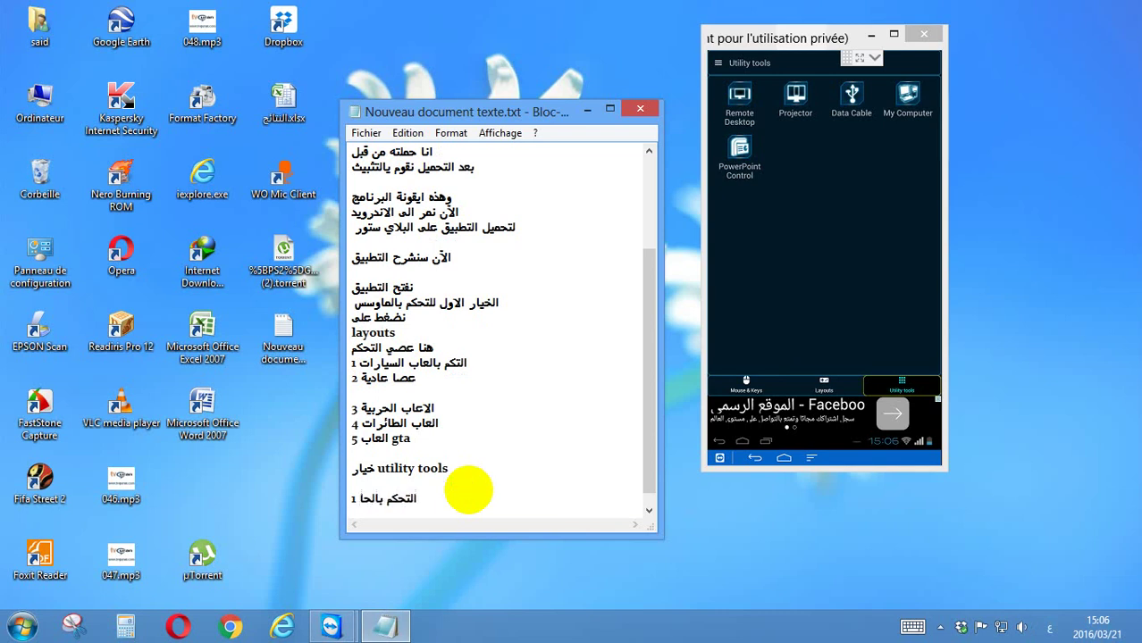
type("سوب")
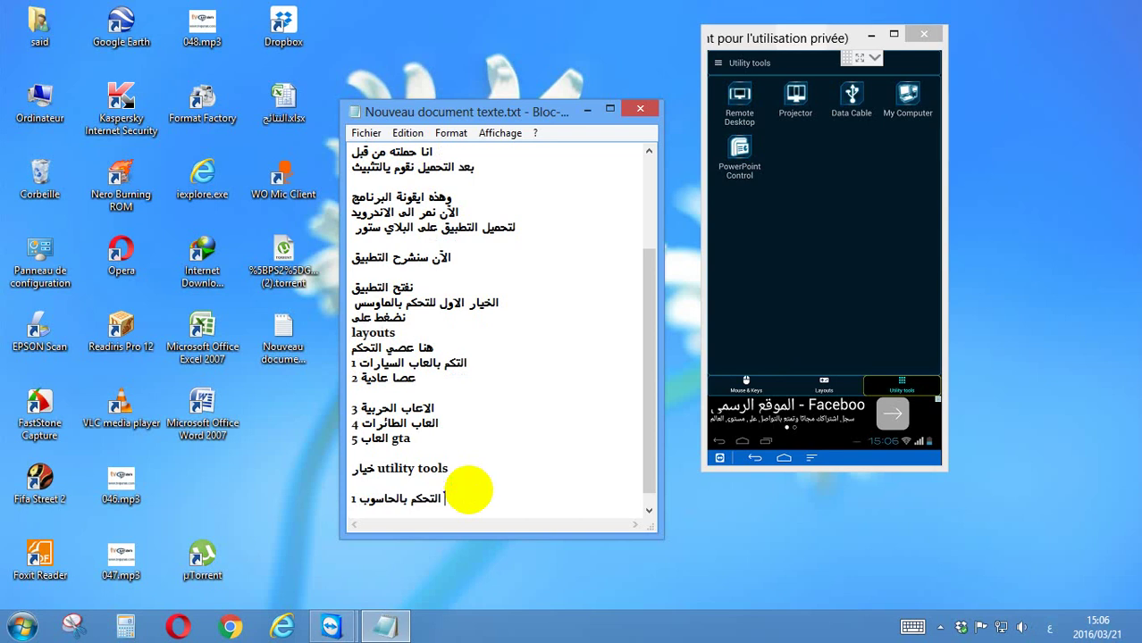
- Complete tool 1 with "عن بعد" and list tool 2 as "لعرض صور الهاتف على الحاسوب" in the text file
type(" عن بعد")
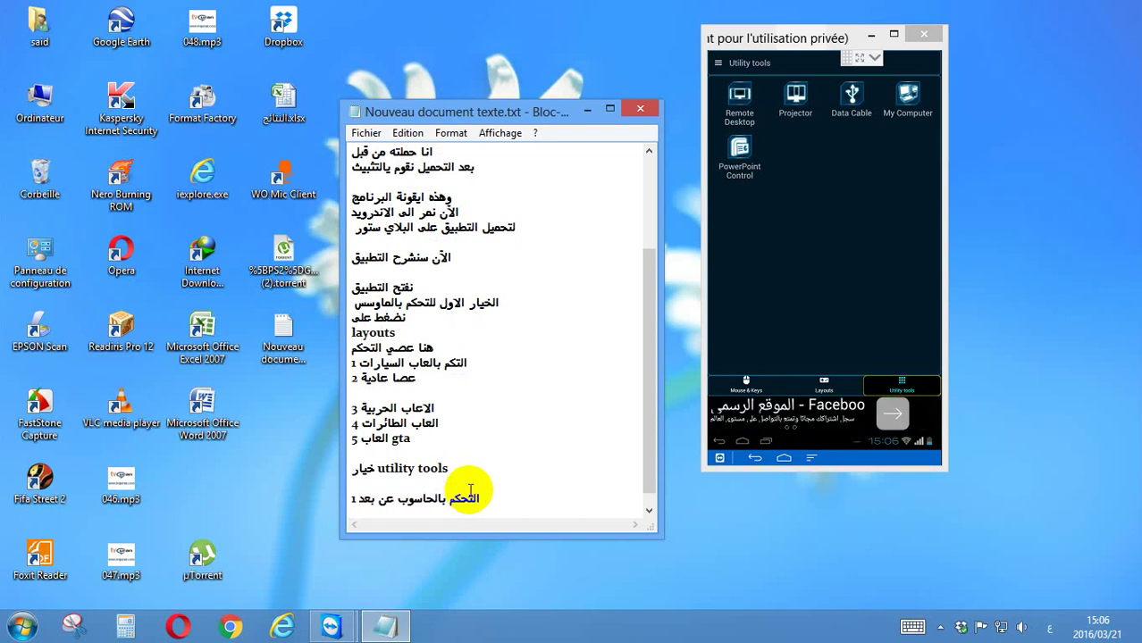
key("Return")
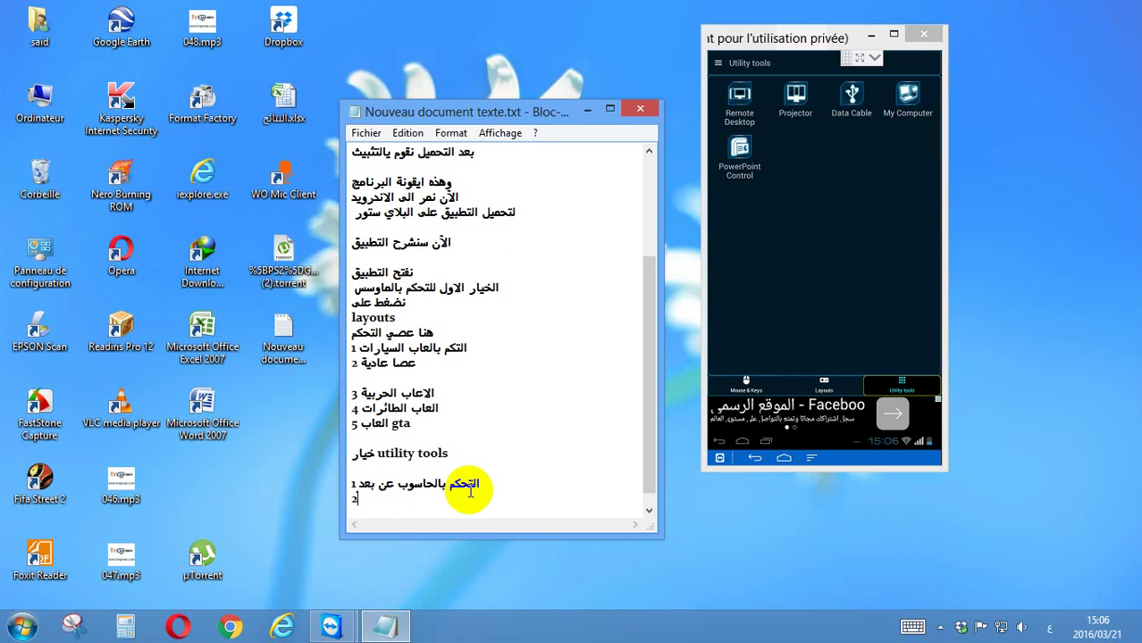
type("2 ")
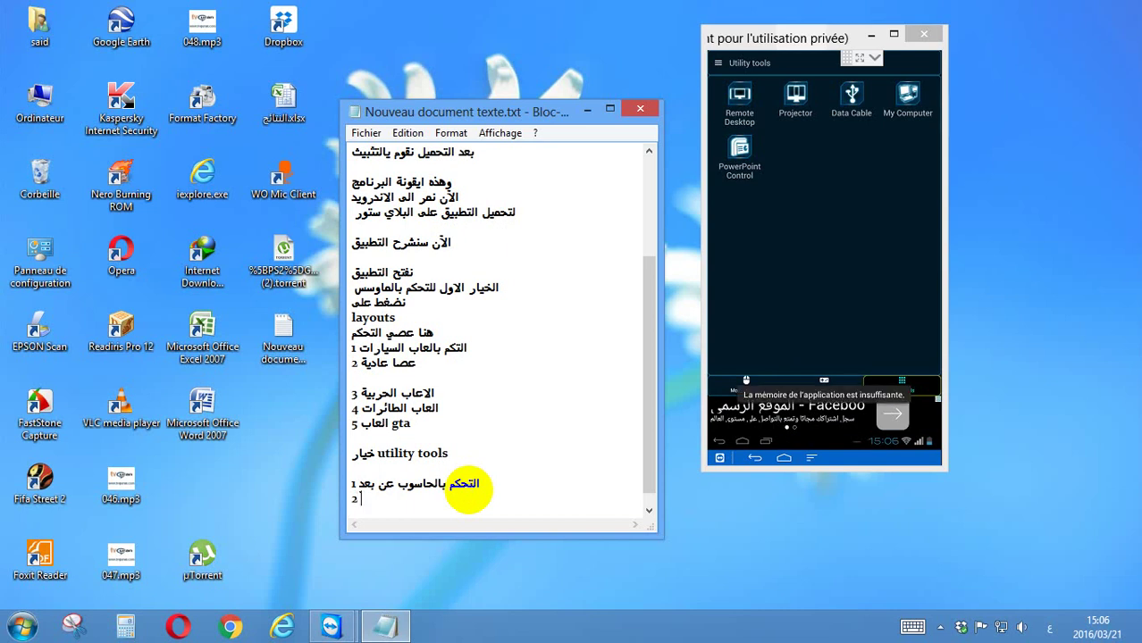
type("لعرض")
key("BackSpace")
type("ض")
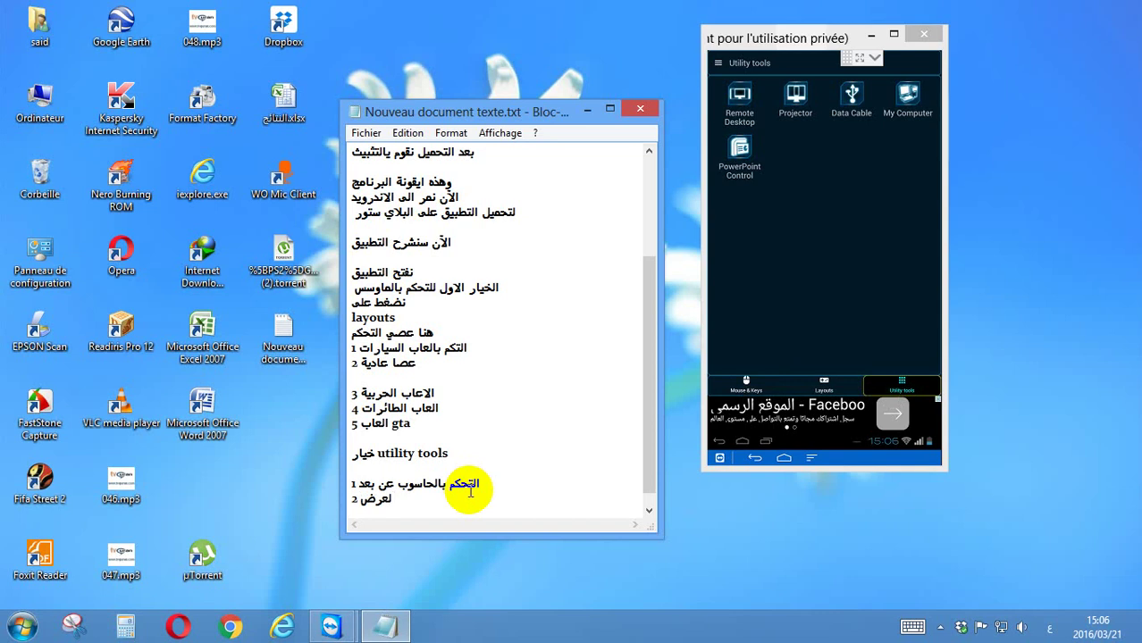
type(" صور الهات")
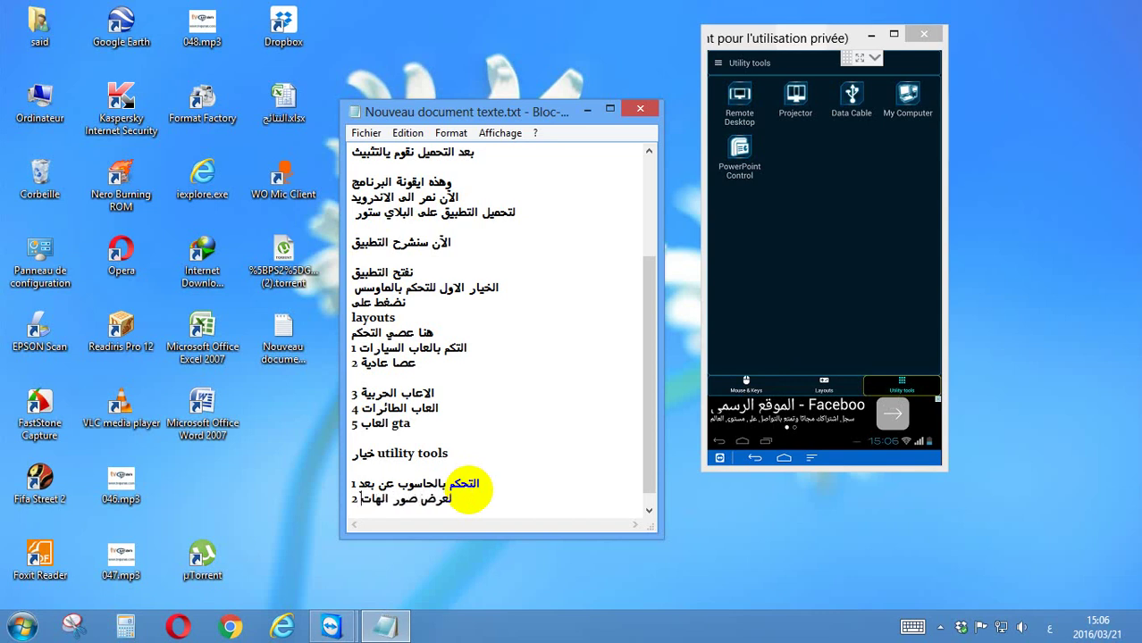
type("ف عاى ال")
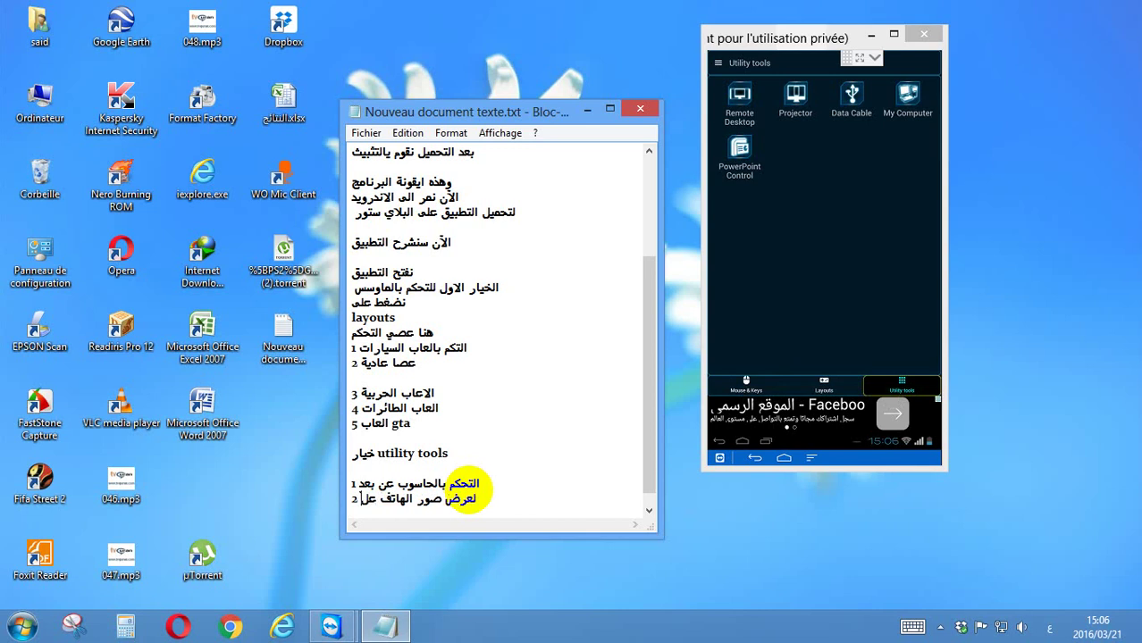
type("حاسوب")
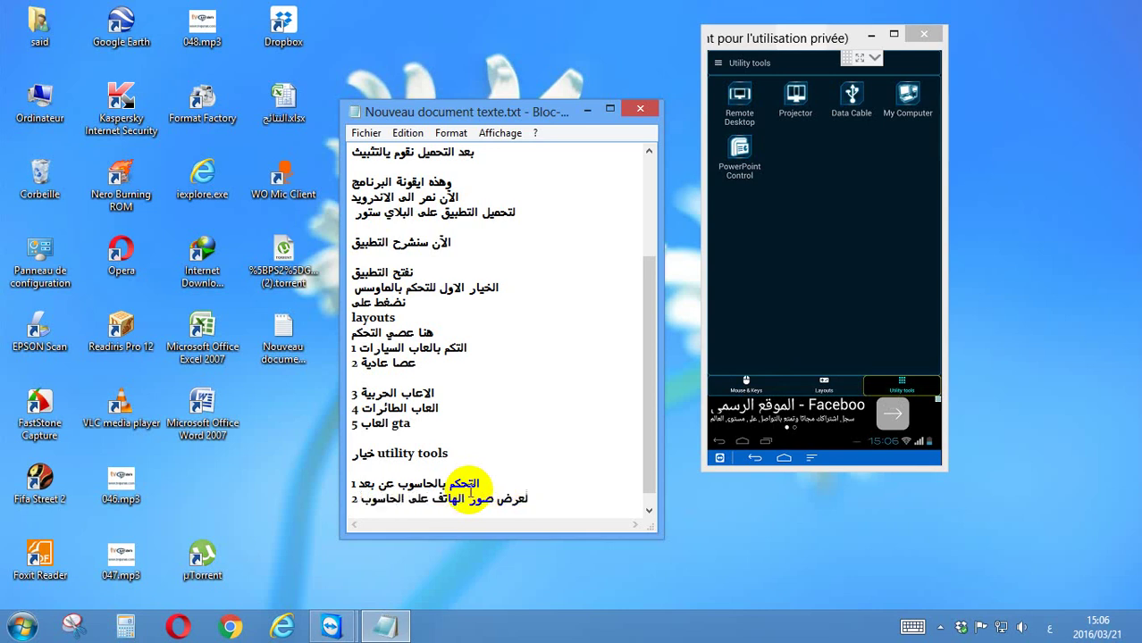
key("Return")
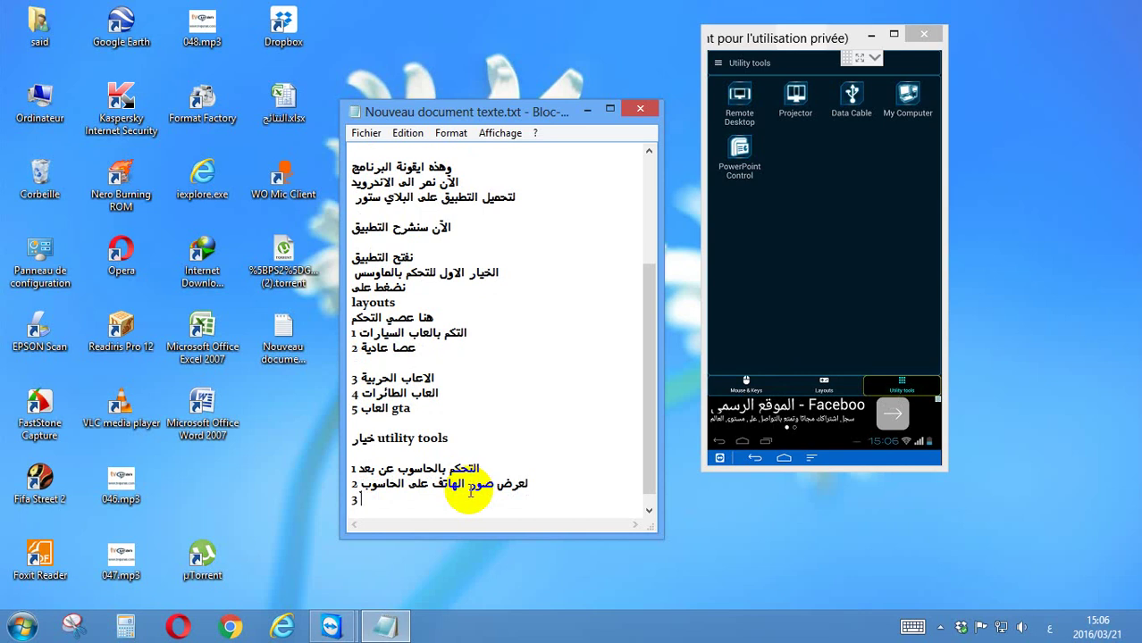
- List tool 3 as "لمشاركة الملفات بين الجهازين" in the text file and start a new line
type("3 لمشاركة مل")
key("BackSpace")
key("BackSpace")
type("الملفات بين ال")
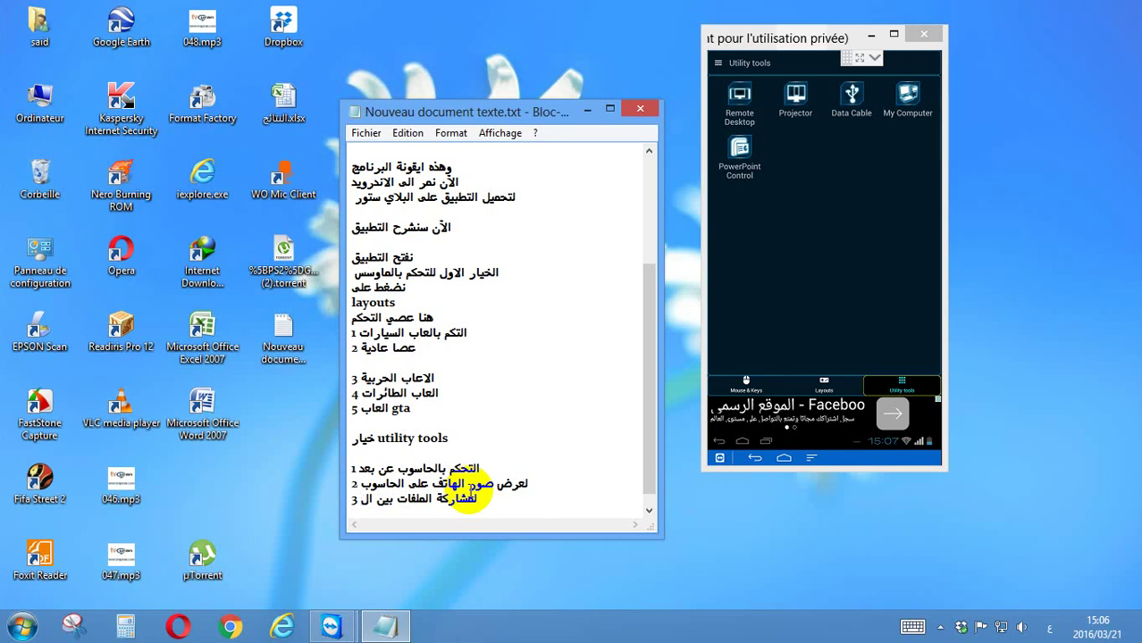
type("جهازين")
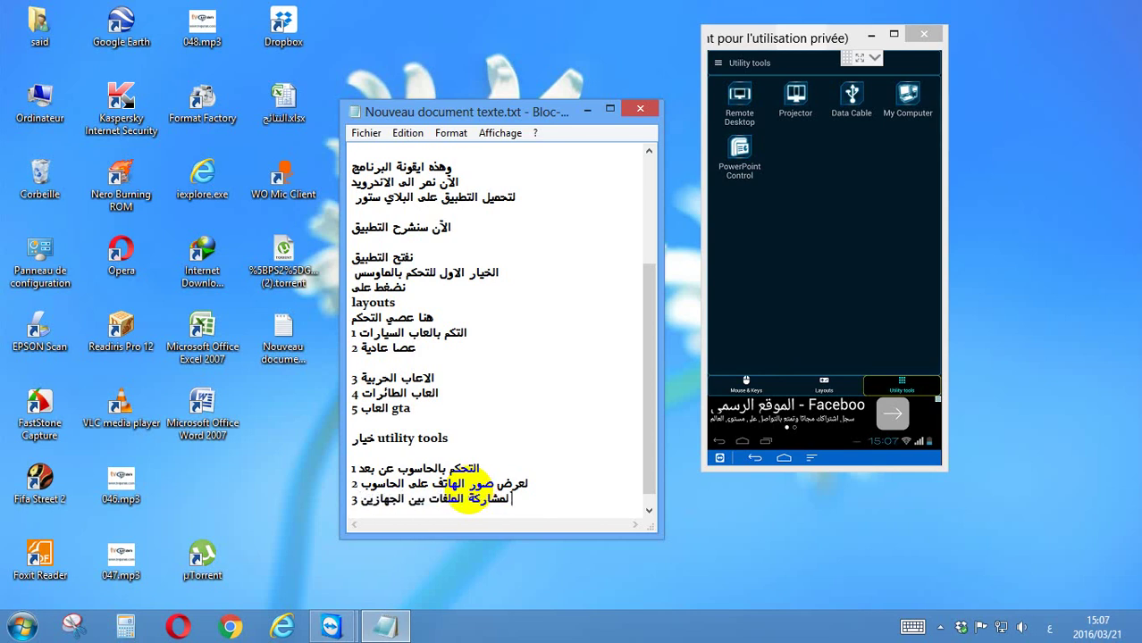
key("Return")
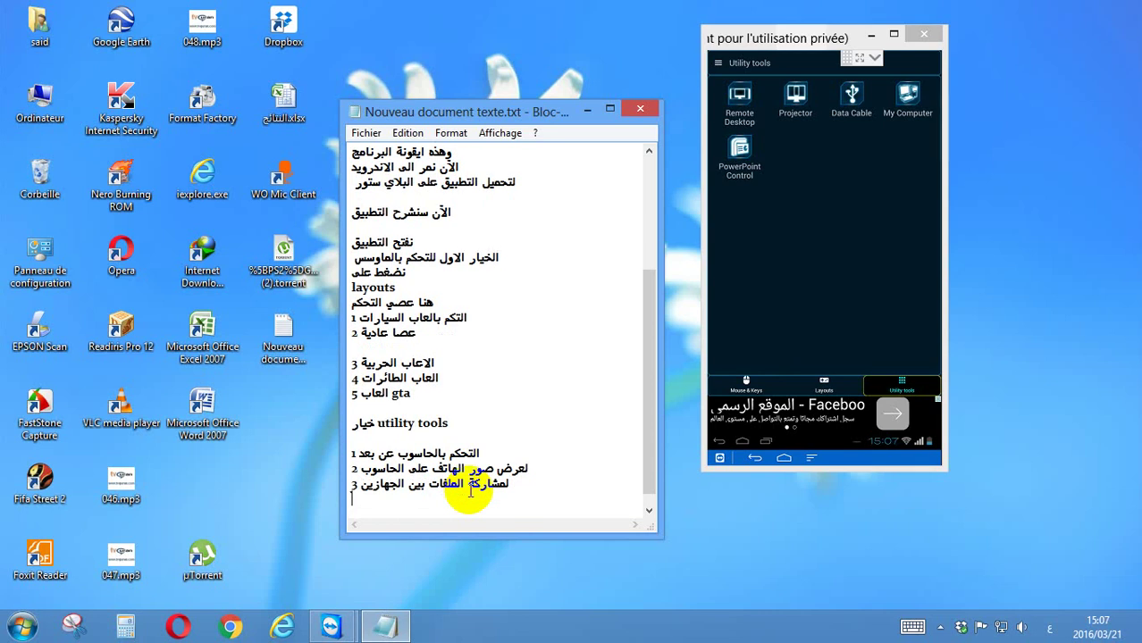
- List tool 4 as "لفتح ملفات الحاسوب" in the text file and start a new line
type("4 لفتح ملفات")
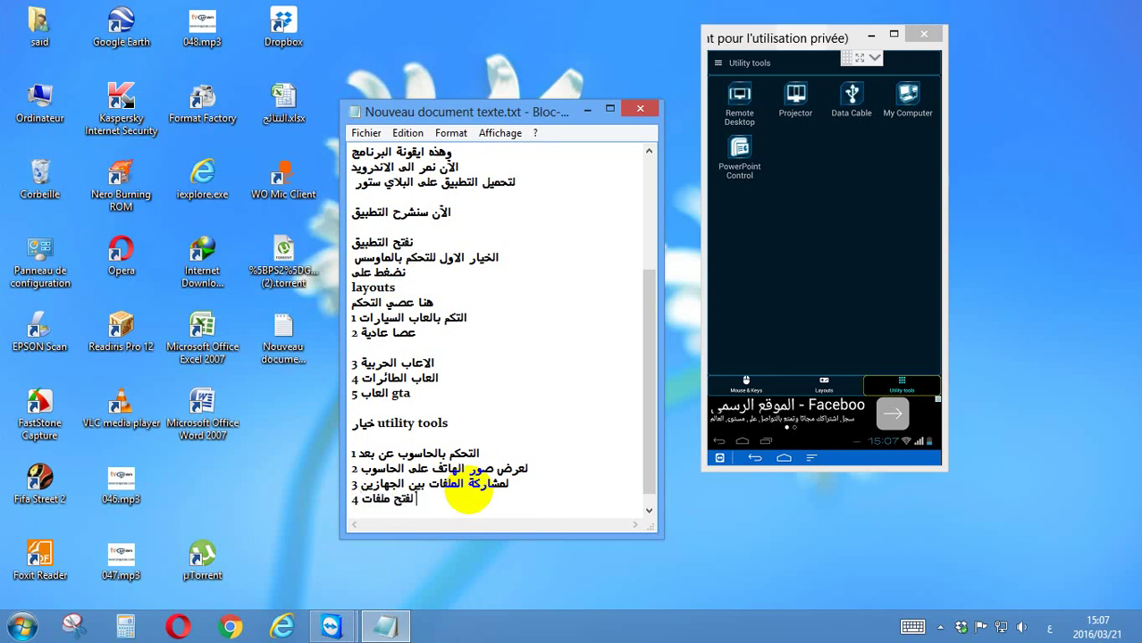
type(" الحاس")
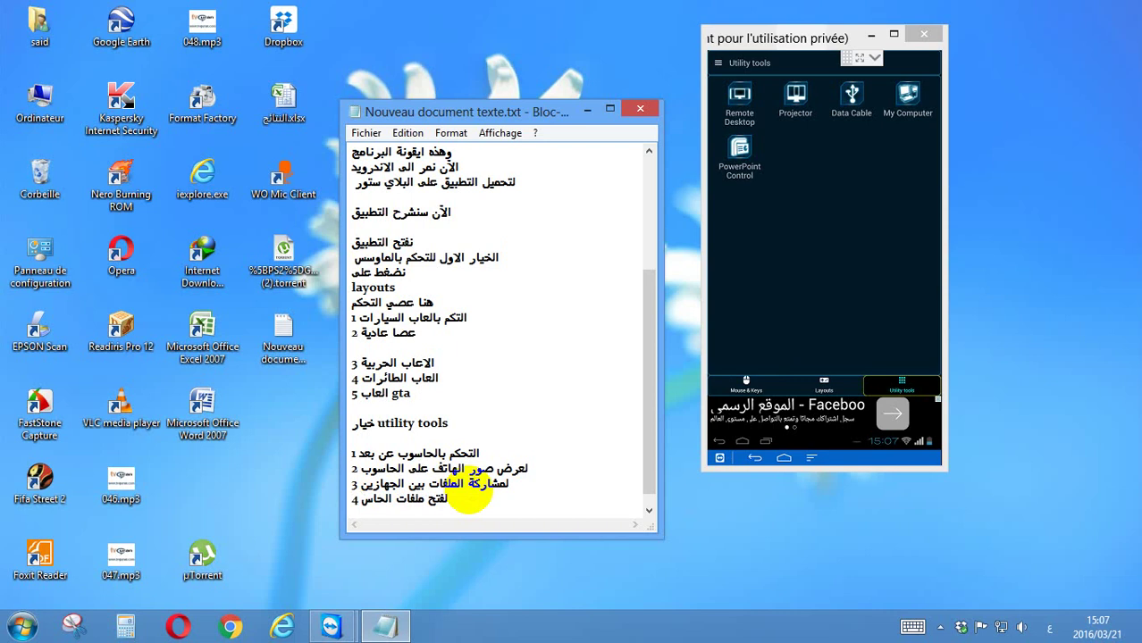
type("وب")
key("Return")
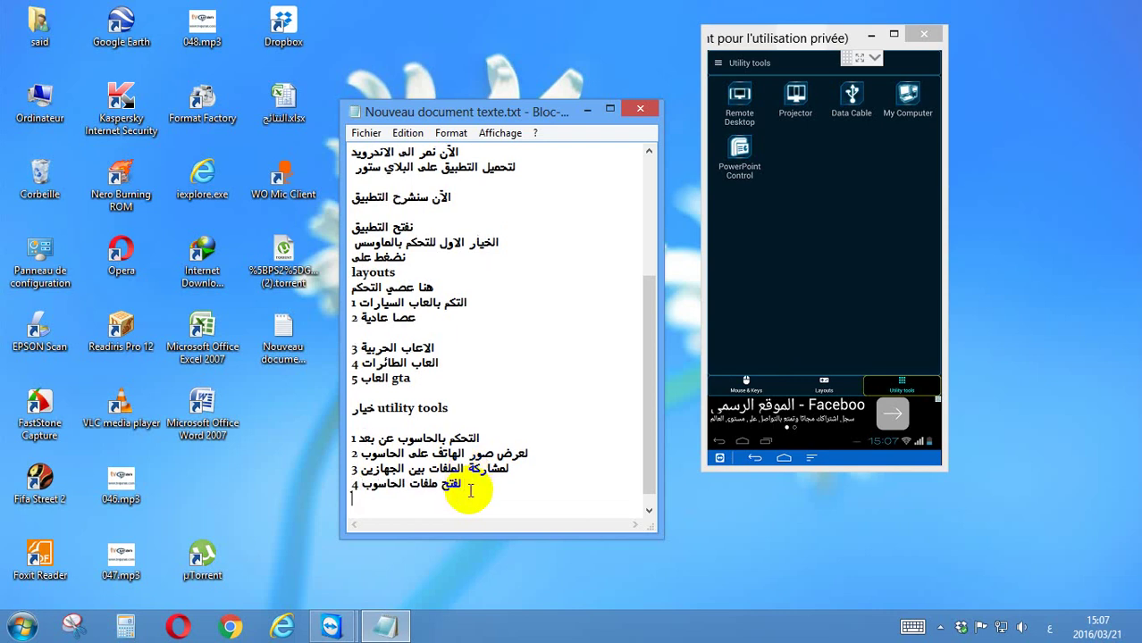
- List tool 5 as "للتحكم فب برنامج" with "power point" on the line below it
type("5")
key("Return")
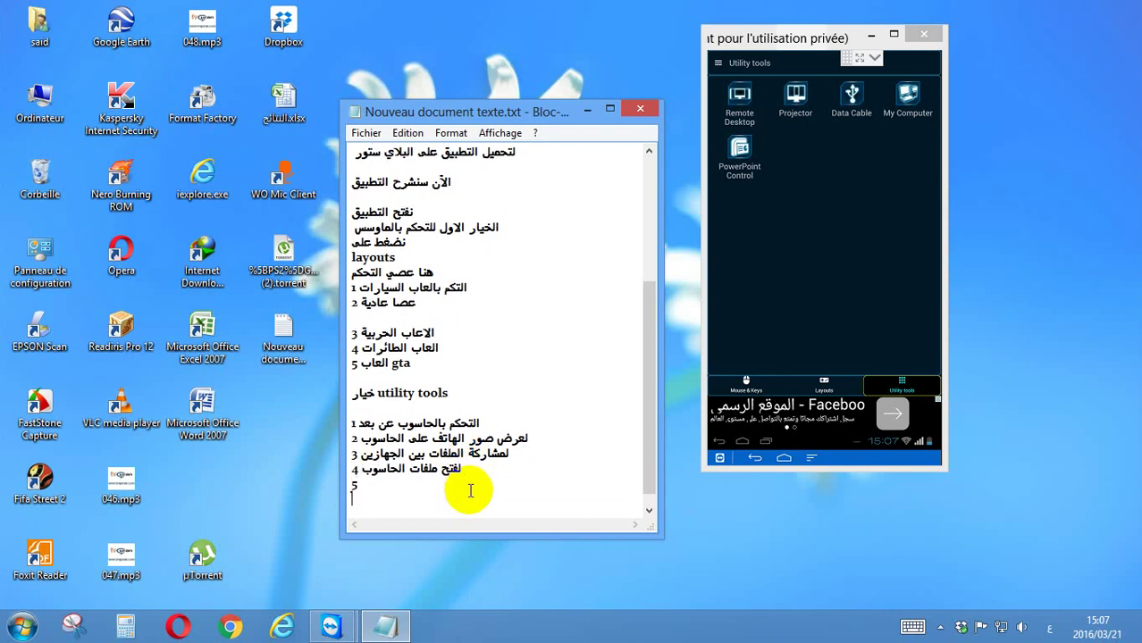
key("BackSpace")
type("للتحكم فب بر")
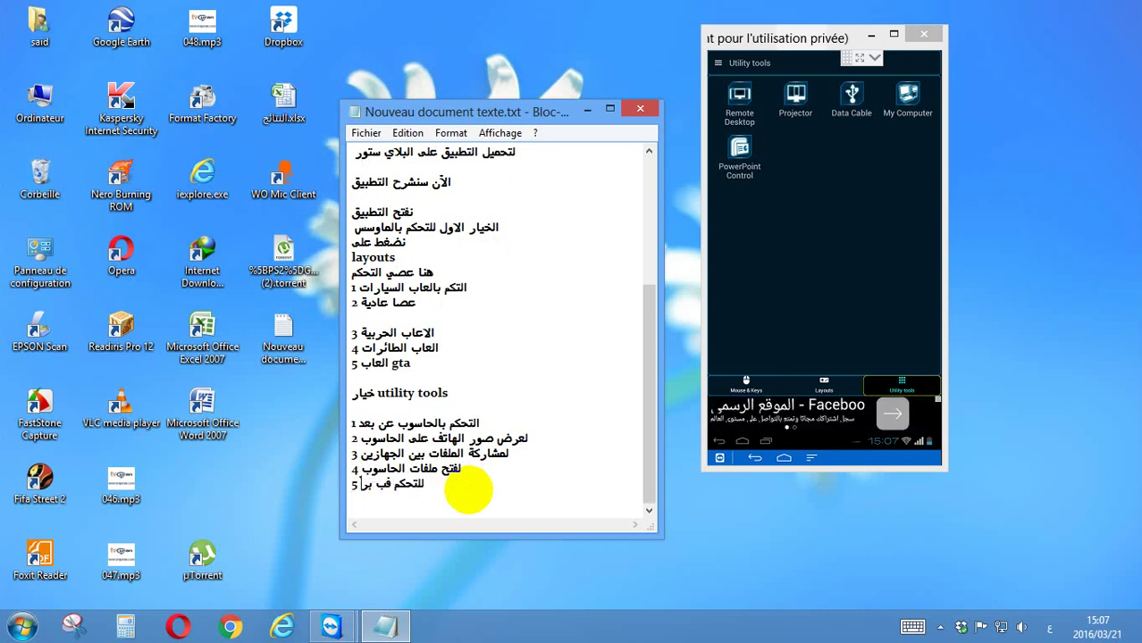
type("نامج")
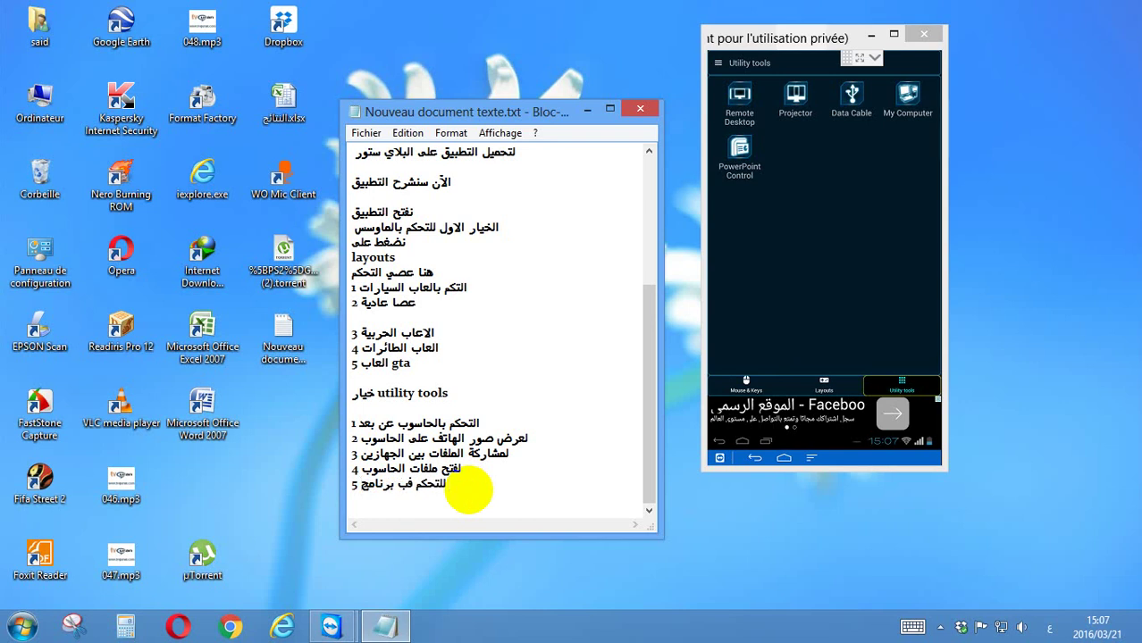
key("Return")
key("alt+shift")
type("power")
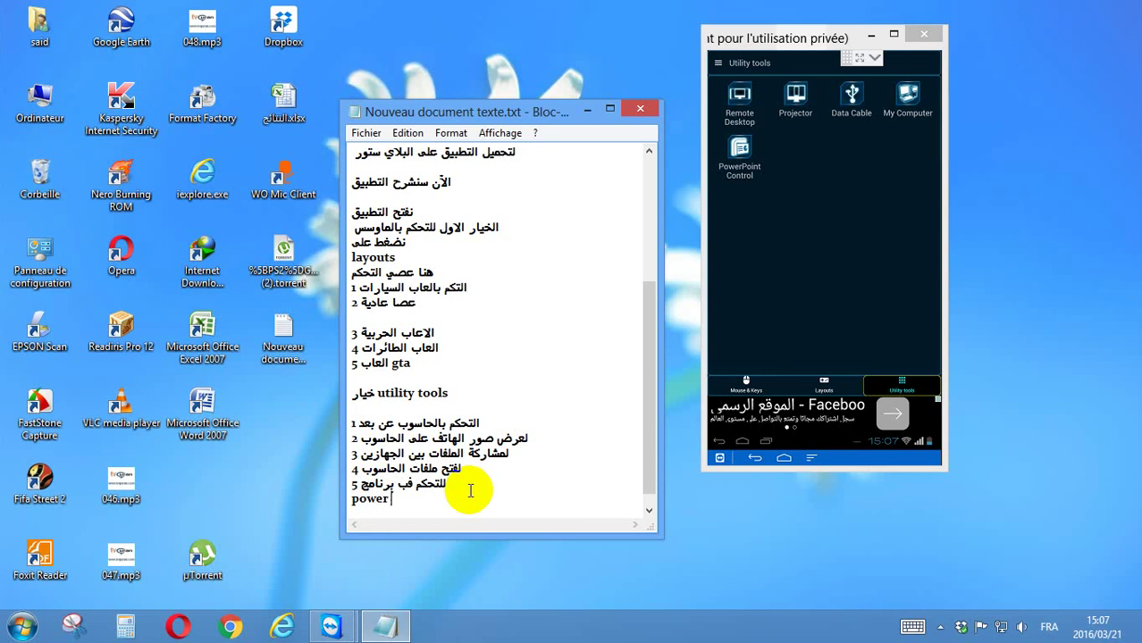
type(" point")
key("Return")
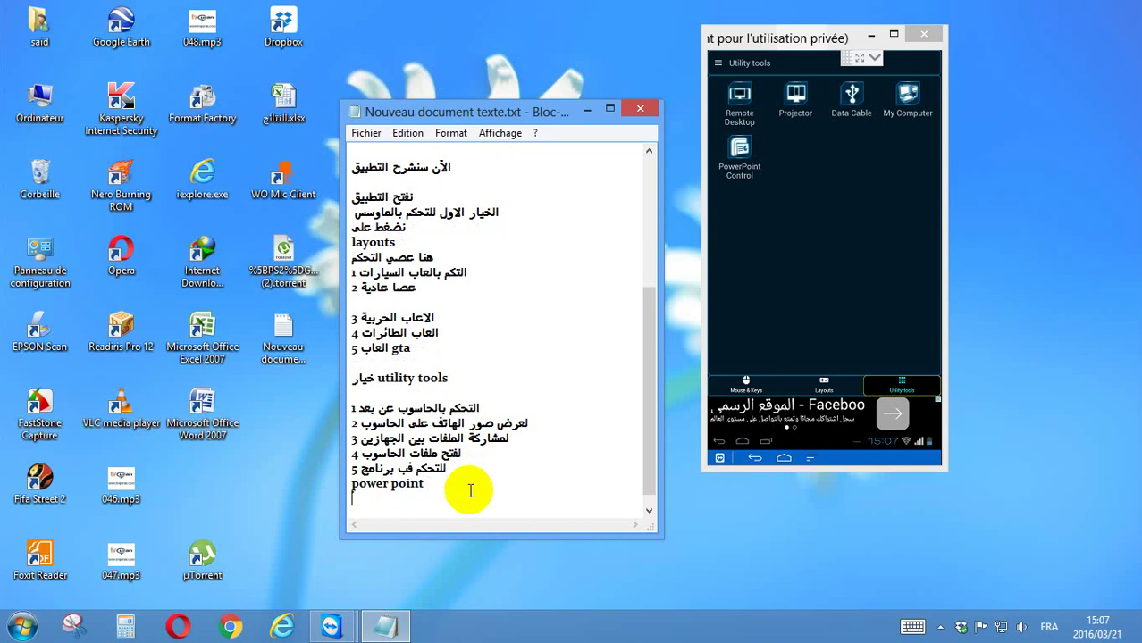
- Leave a blank line below the tools list and write "الآن نجر التحكم بلعبة"
key("Return")
type("hg")
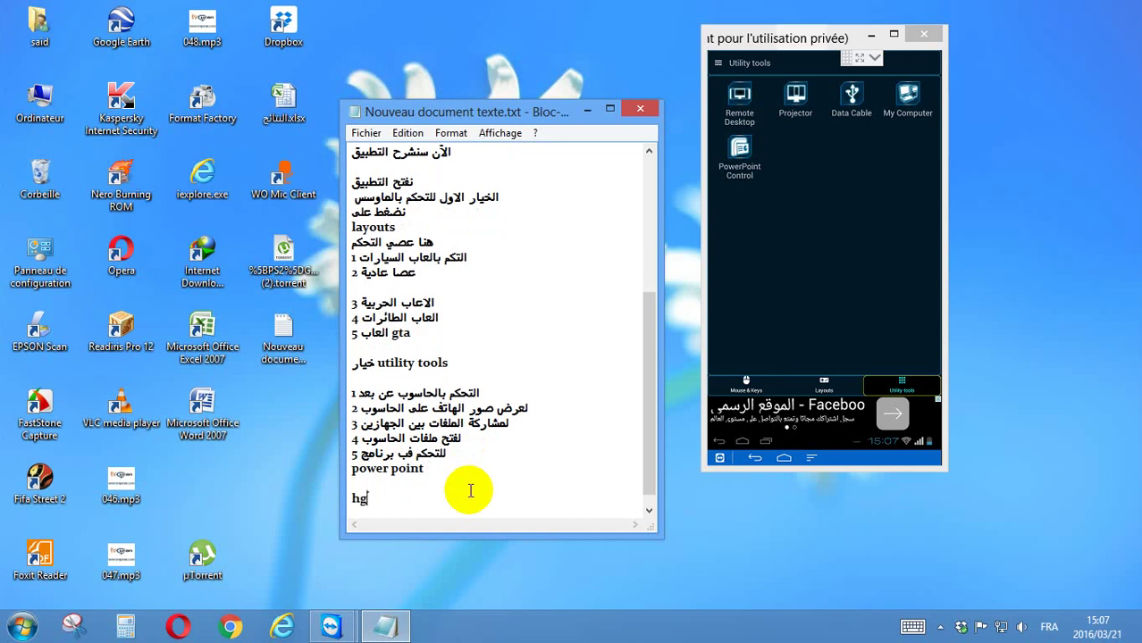
type("N")
key("BackSpace")
key("BackSpace")
key("alt+shift")
type("الآن نجر الت")
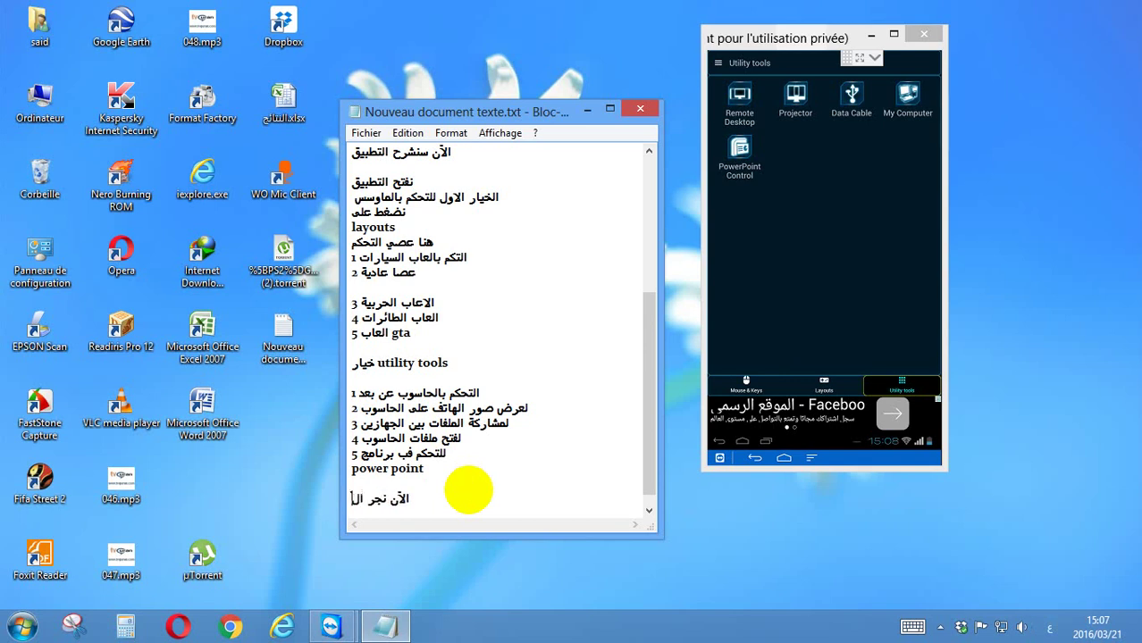
type("حكم")
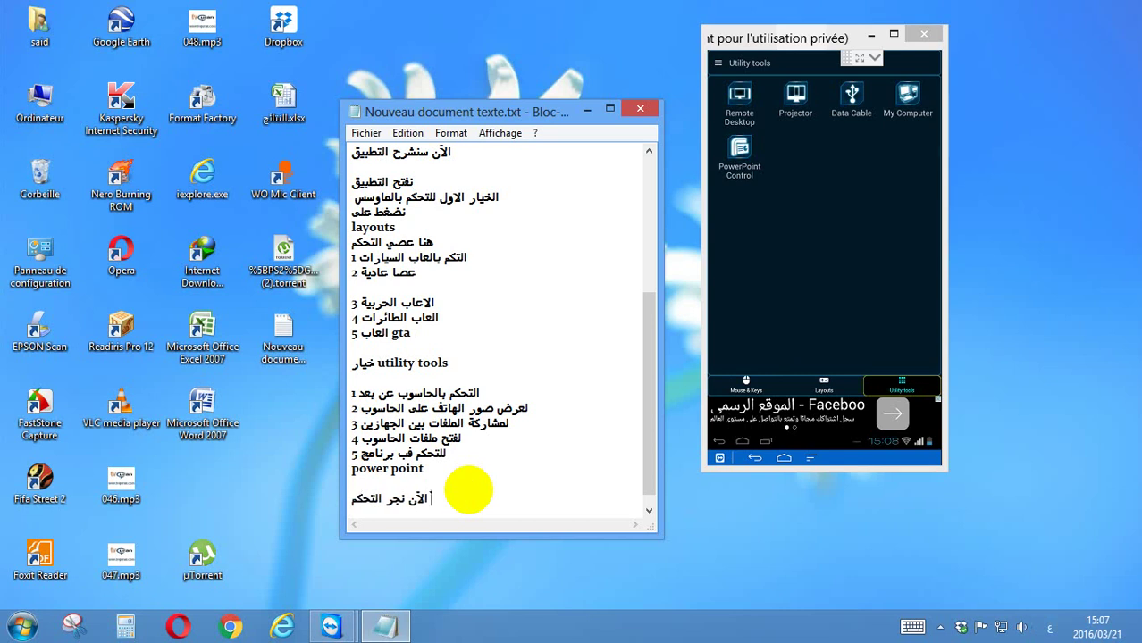
type(" بلعبة")
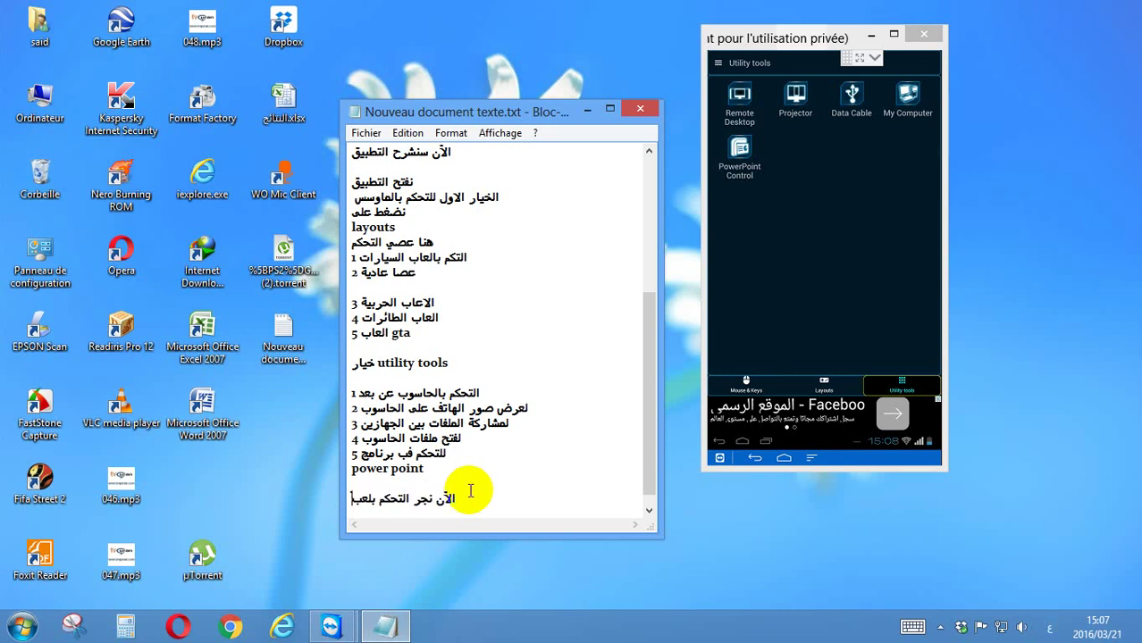
- Add the game name "fifa street 2" to the end of the sentence and start a new line
key("alt+shift")
type("fifaaa")
key("BackSpace")
key("BackSpace")
type("street 20")
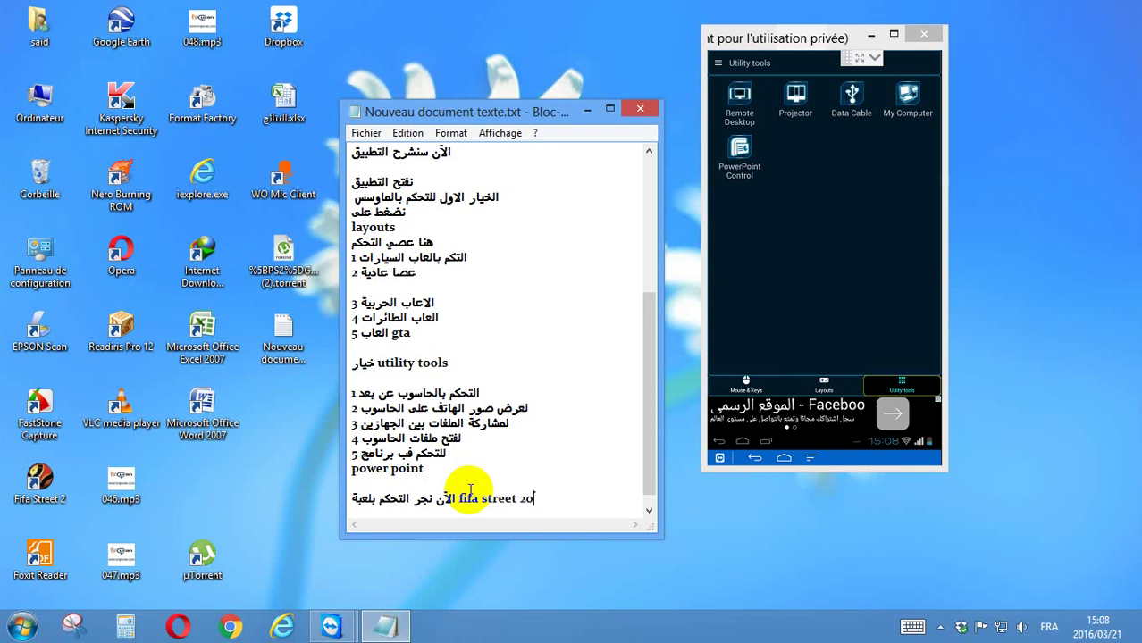
key("BackSpace")
key("Return")
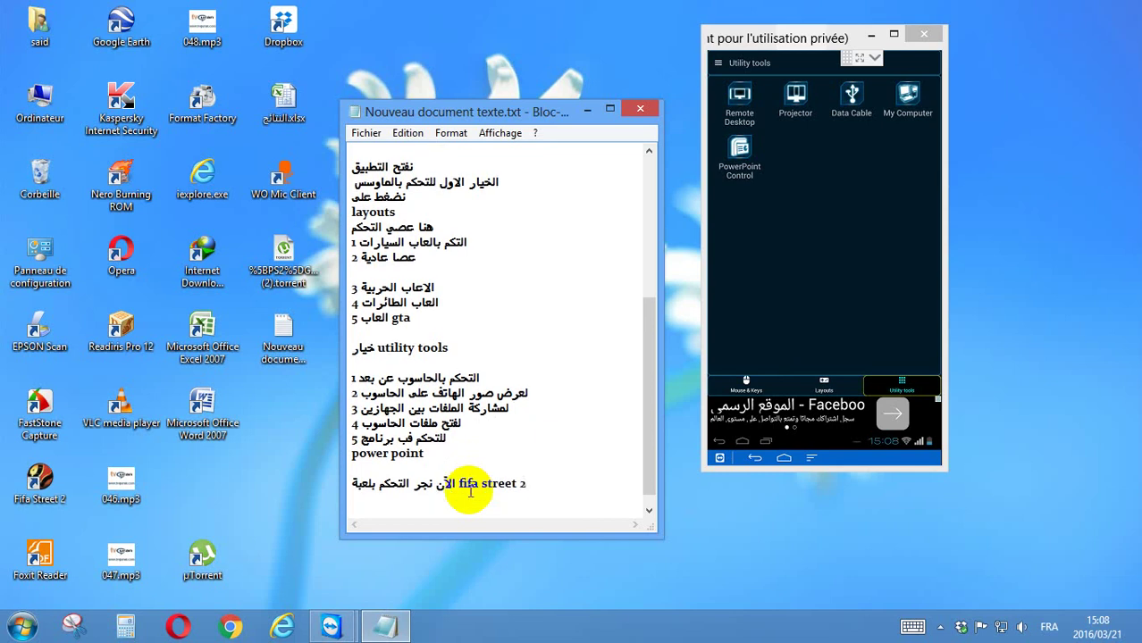
- Minimize the text file and open the GamePad layout from the Layouts page on the mirrored phone
left_click(587, 110)
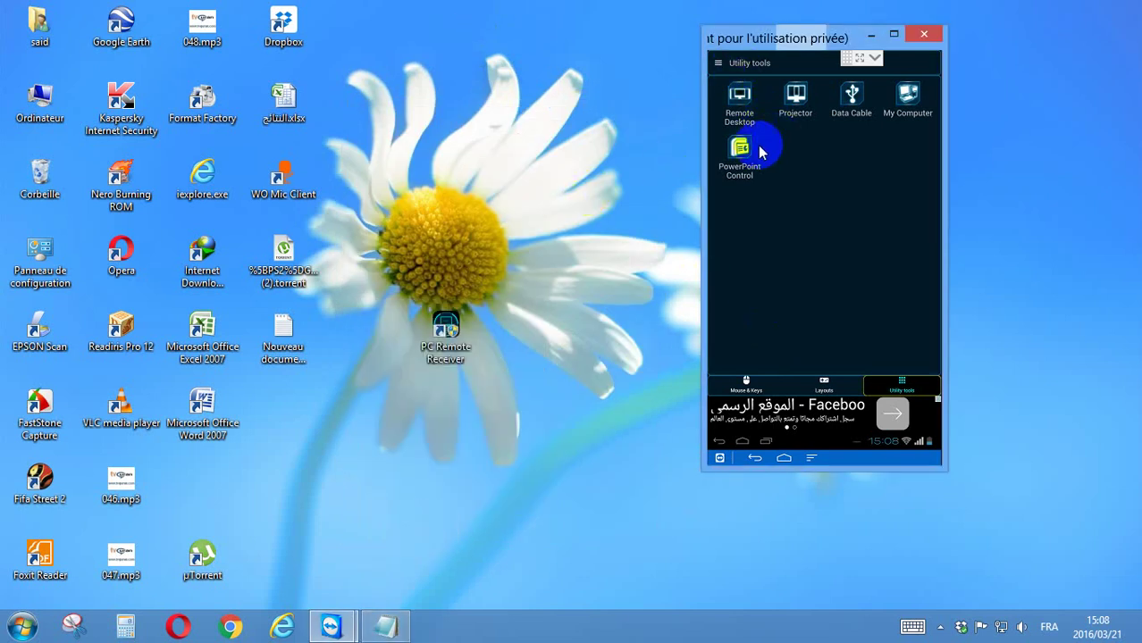
left_click(746, 383)
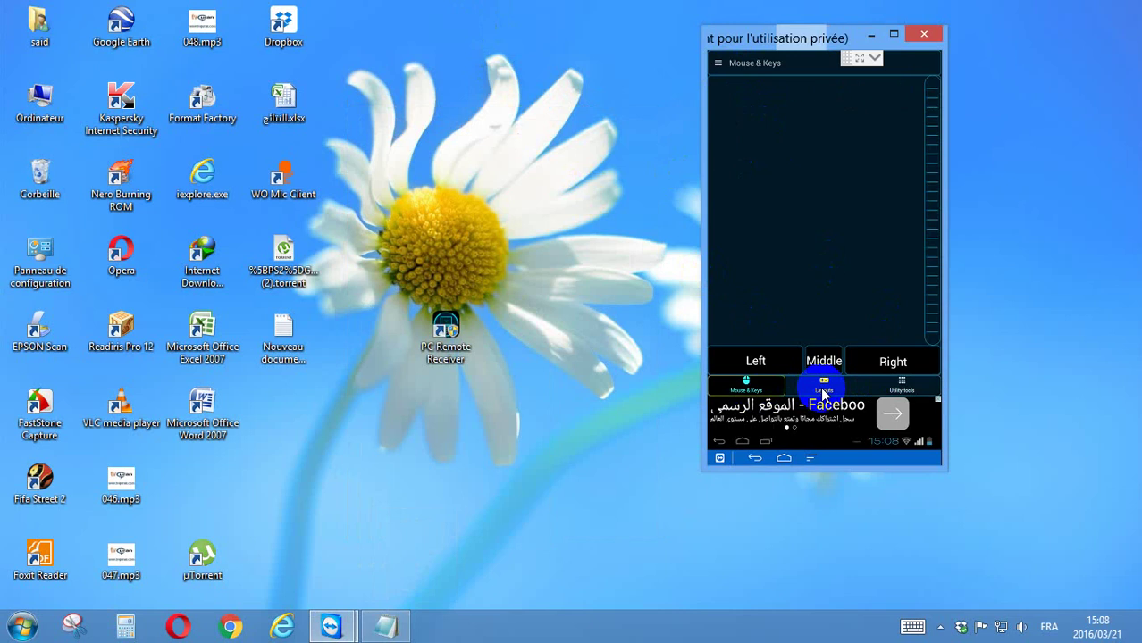
left_click(820, 387)
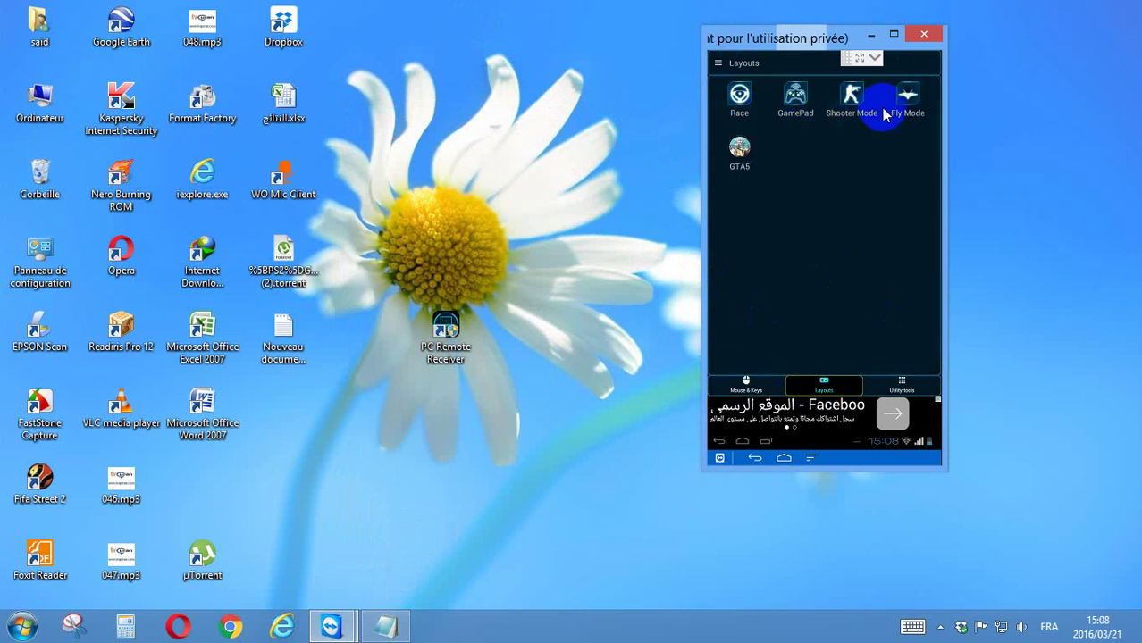
left_click(793, 105)
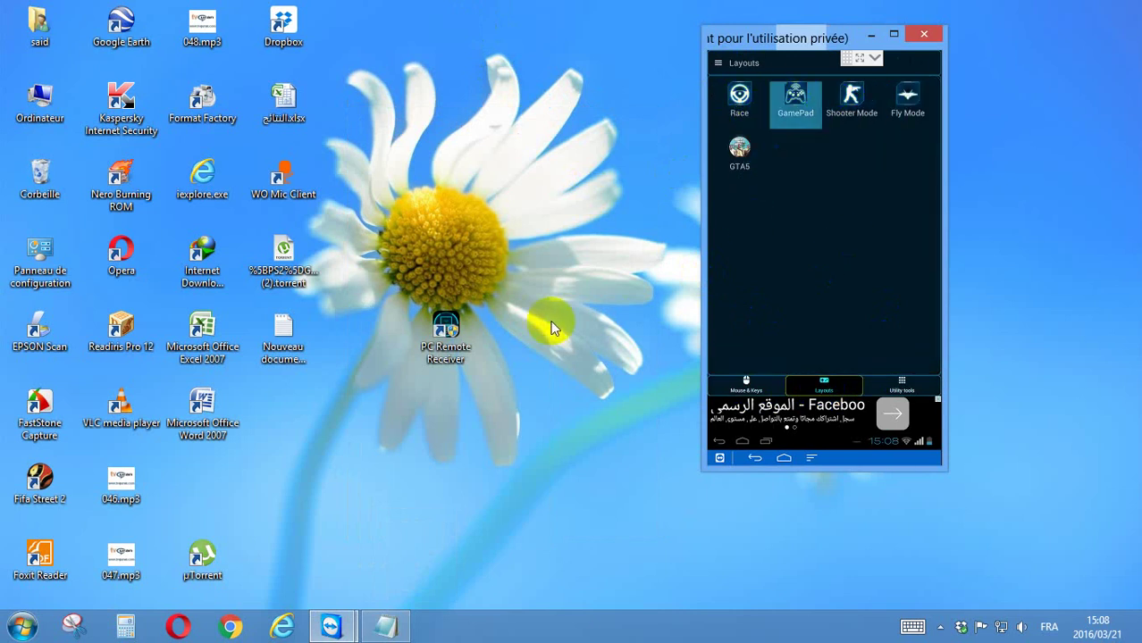
- Launch Fifa Street 2 from the desktop and move its window aside to uncover the mirrored phone
double_click(39, 480)
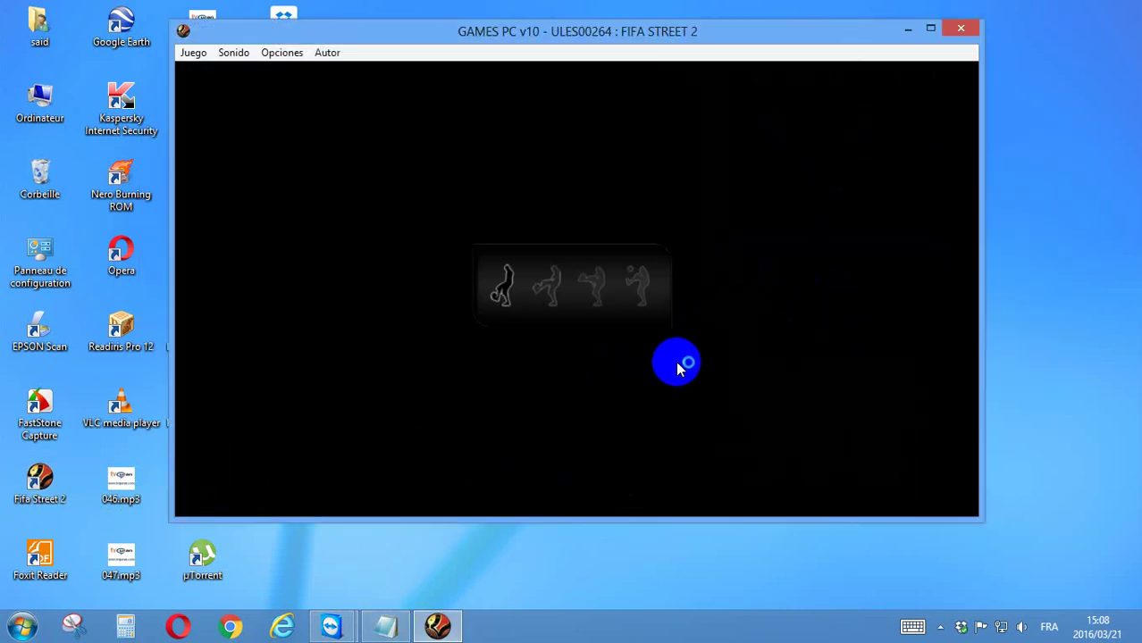
left_click(554, 38)
left_click_drag(555, 31, 393, 35)
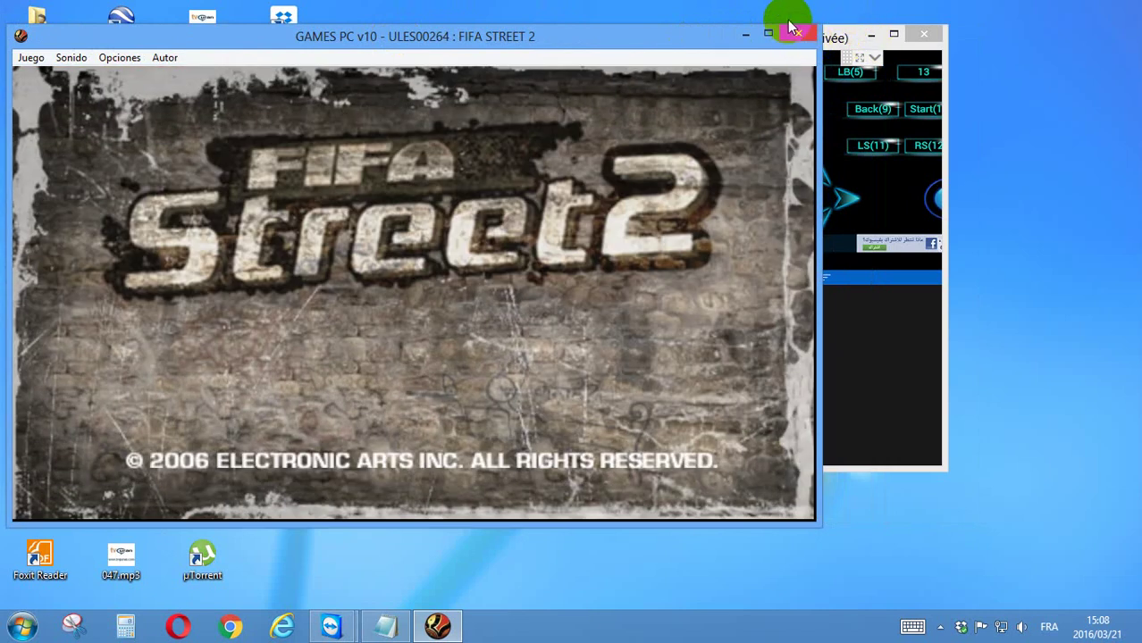
- Try the left joystick on the mirrored GamePad and continue from the Fifa Street 2 title screen to the main menu
left_click(862, 38)
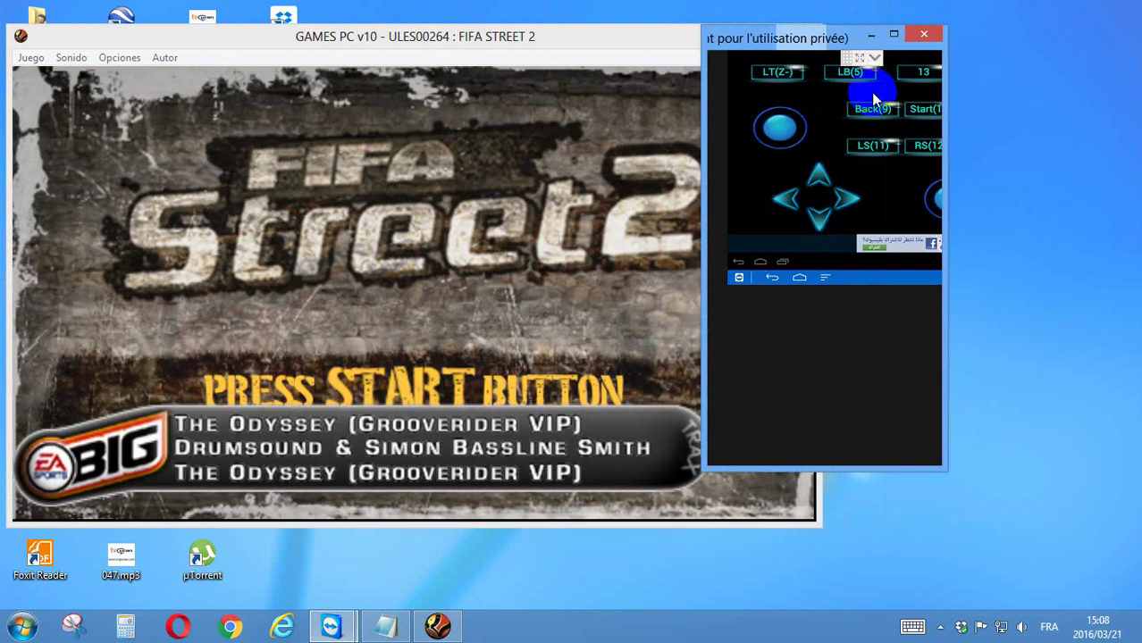
left_click(776, 131)
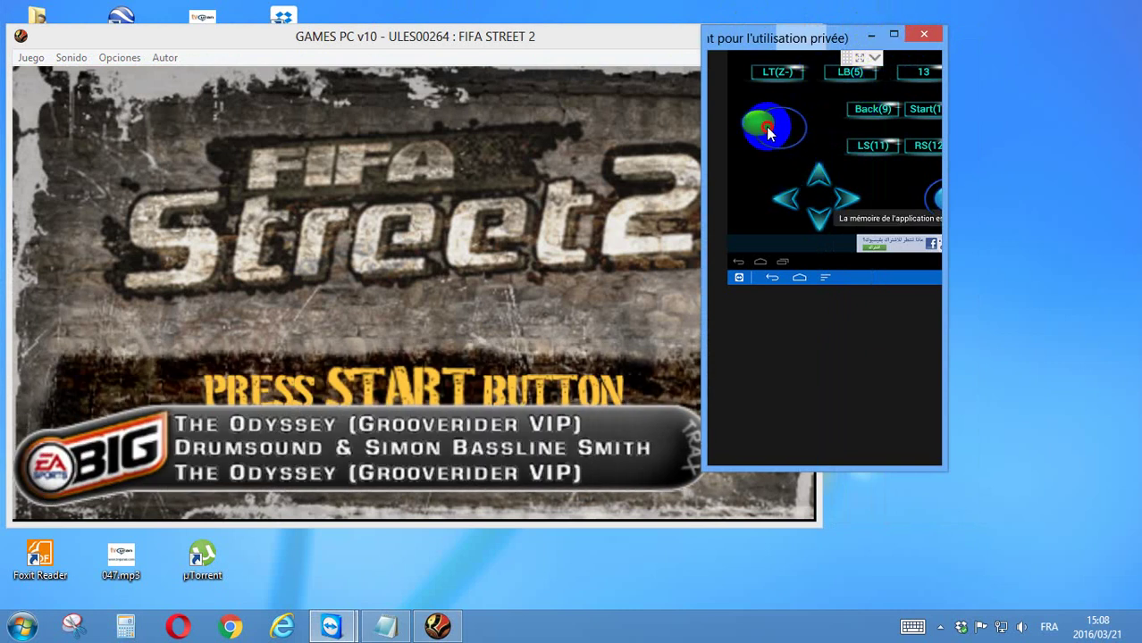
left_click(457, 338)
key("Return")
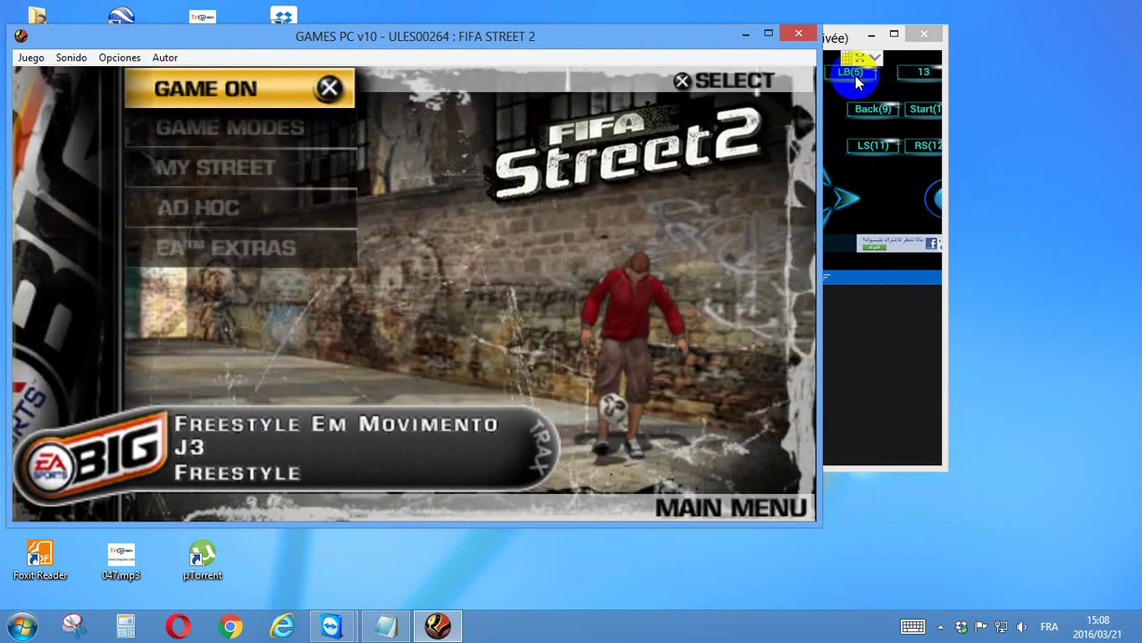
- Bring the mirrored phone window forward at a smaller size showing the full GamePad, and choose Game On with its B(2) control
left_click(893, 38)
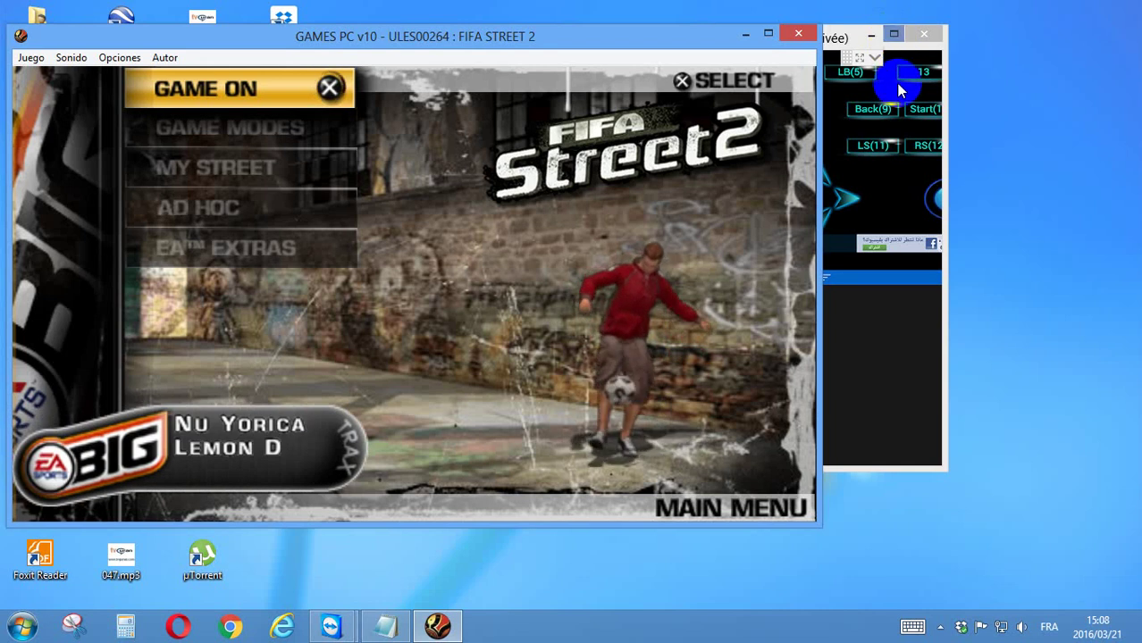
left_click_drag(947, 128, 1011, 141)
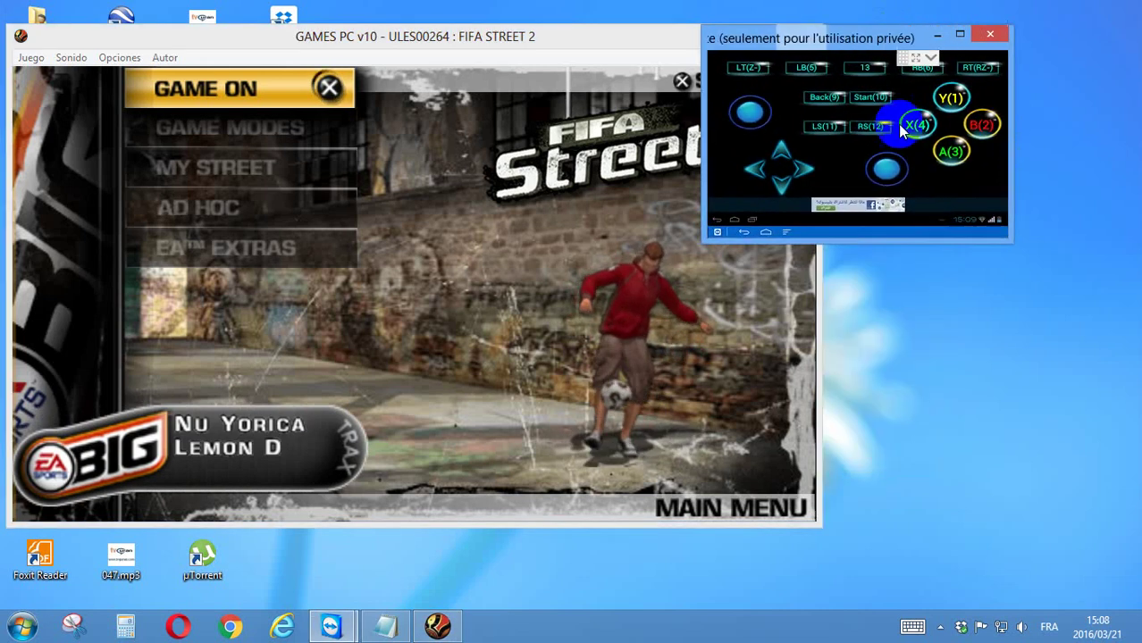
left_click(981, 127)
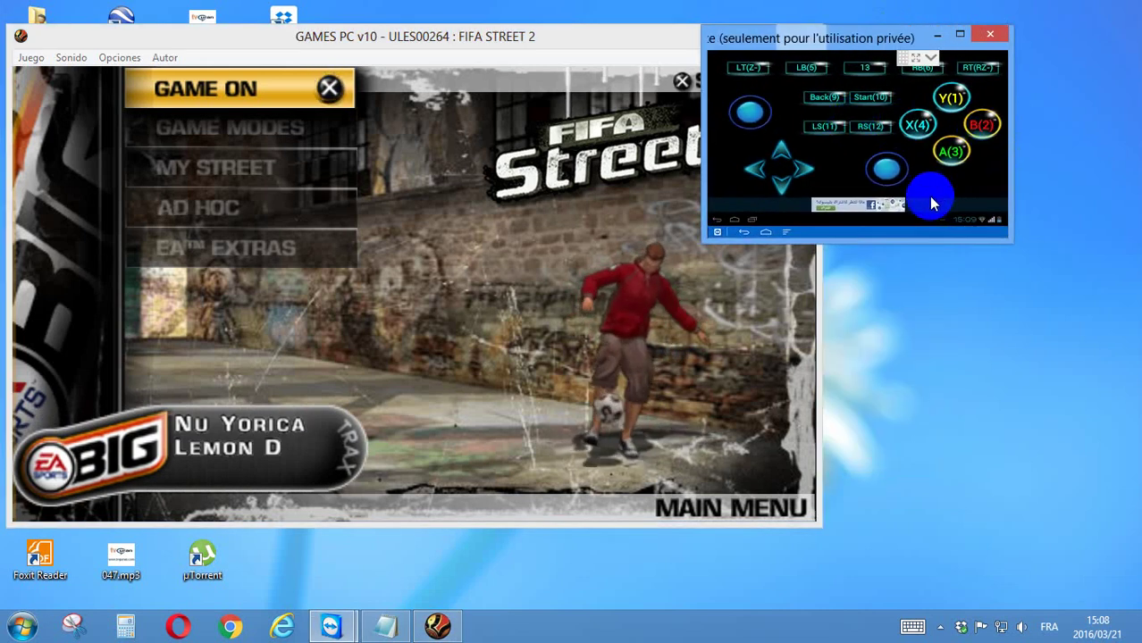
left_click(981, 127)
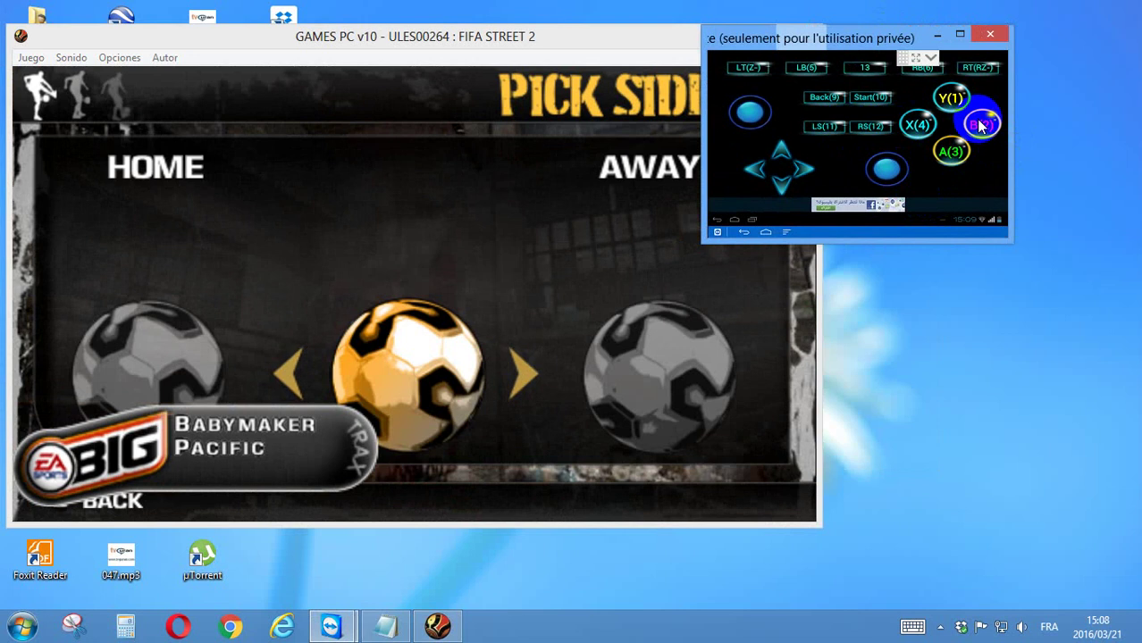
- Pick the Home side with the GamePad's left joystick, choose No Profile, and start the match with England against Brazil
left_click(755, 168)
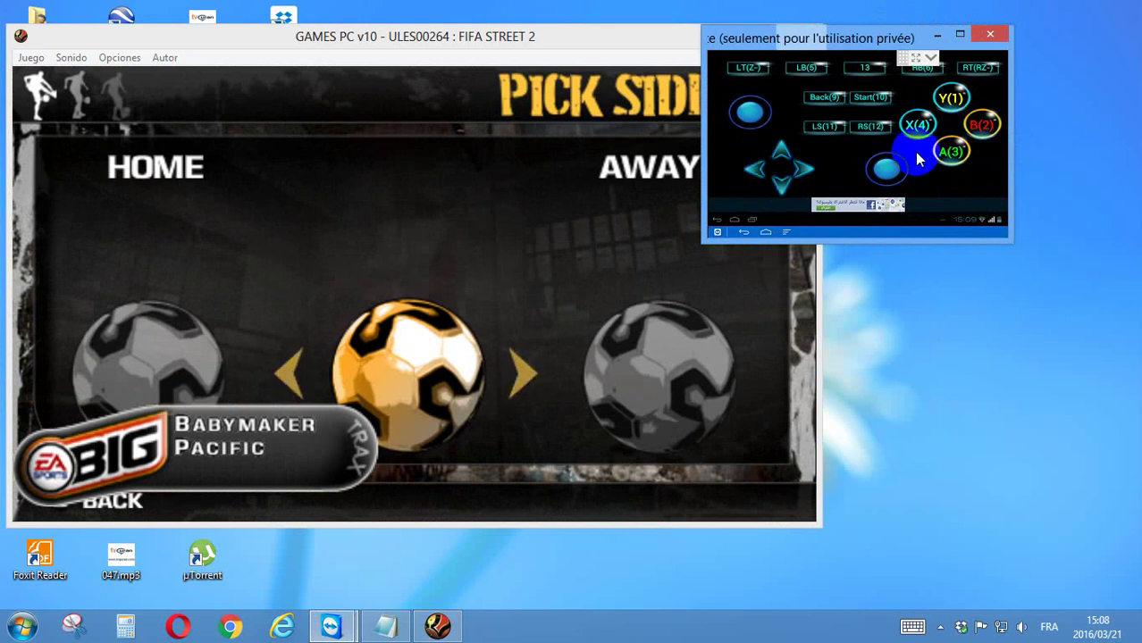
left_click(981, 122)
left_click(728, 116)
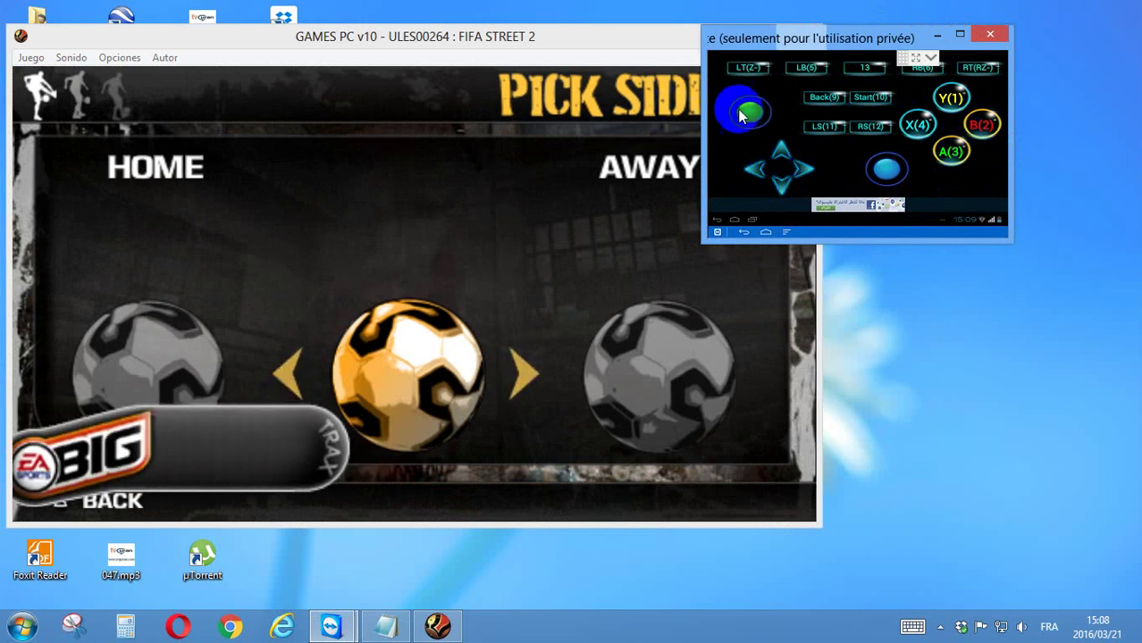
left_click(980, 125)
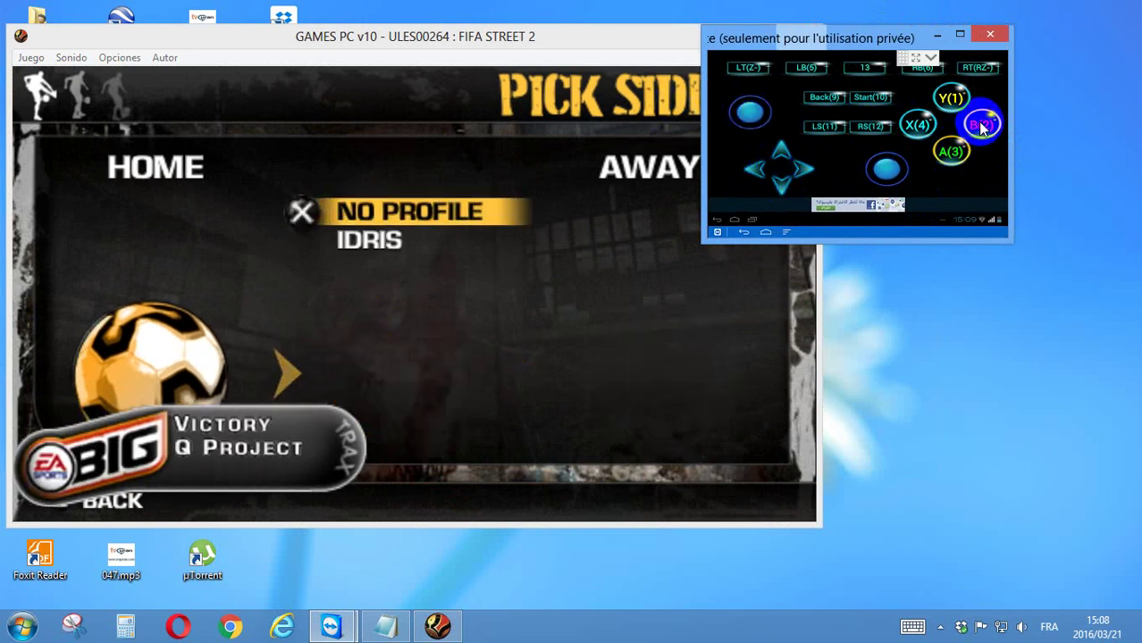
left_click(981, 125)
left_click(981, 126)
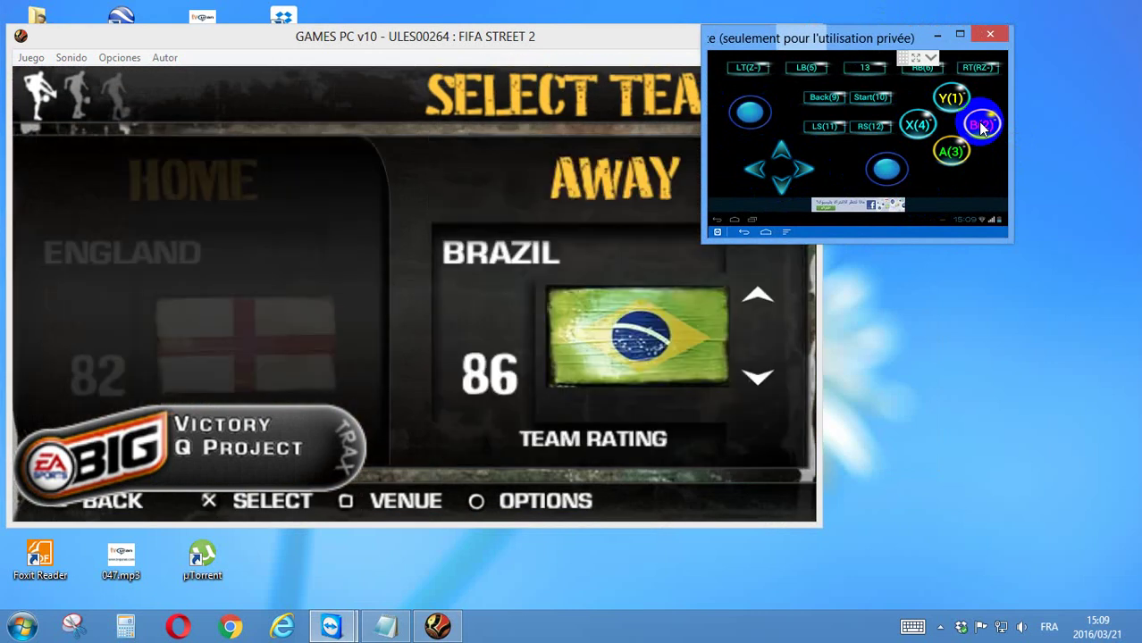
left_click(981, 125)
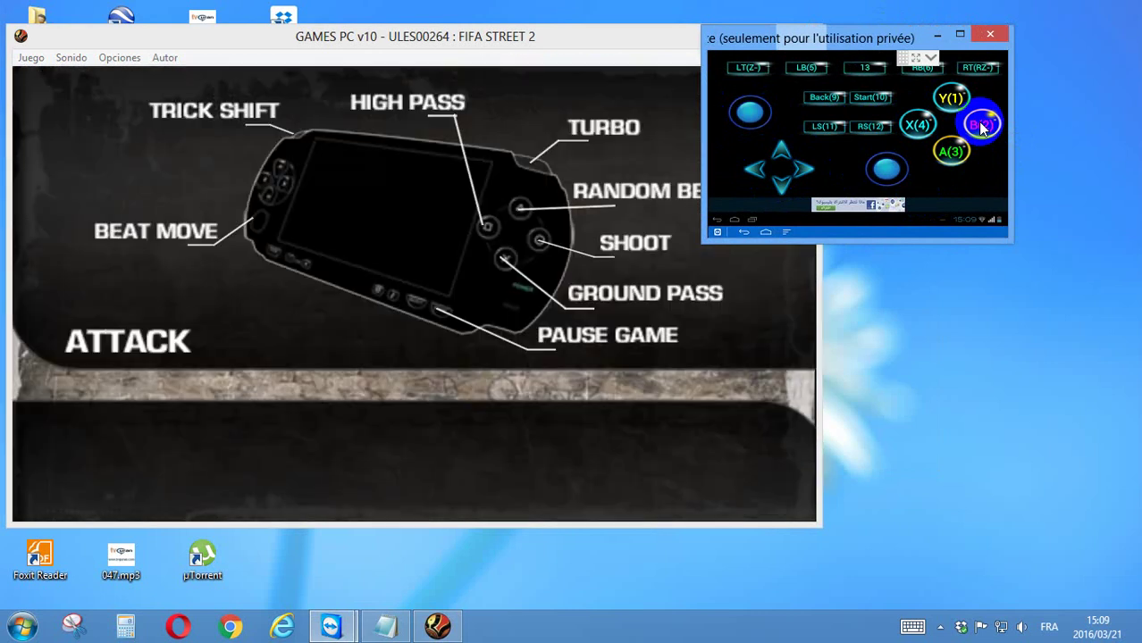
- Play the street match using the GamePad's left joystick and B(2) control, and pause the game
left_click(753, 113)
mouse_move(764, 120)
left_mouse_down()
mouse_move(886, 170)
mouse_move(980, 132)
left_mouse_up()
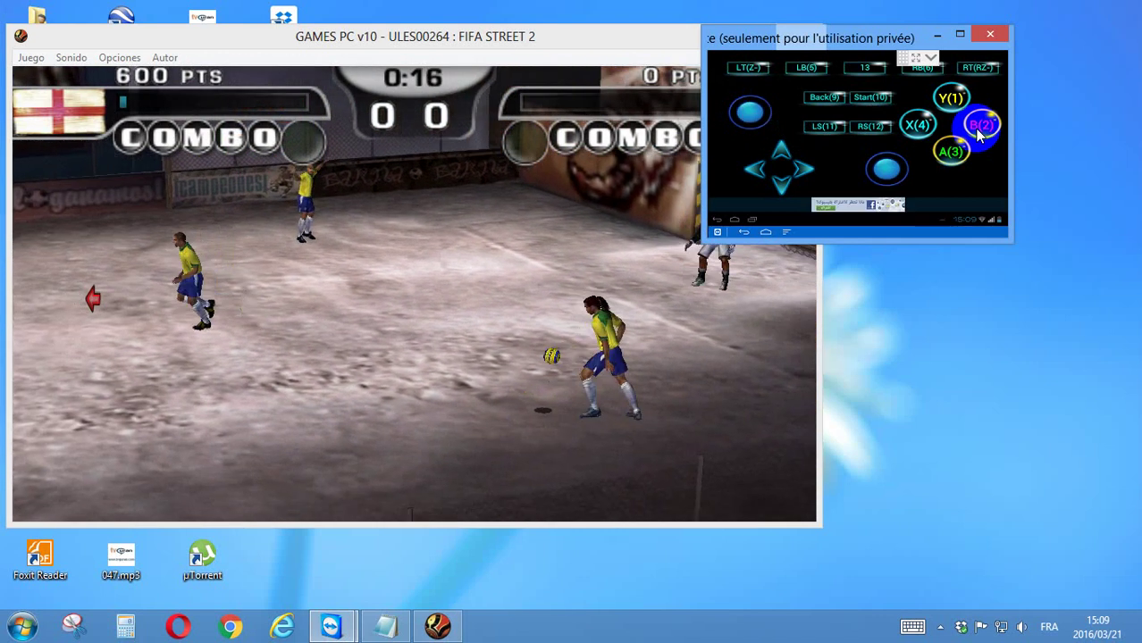
left_click_drag(978, 132, 897, 146)
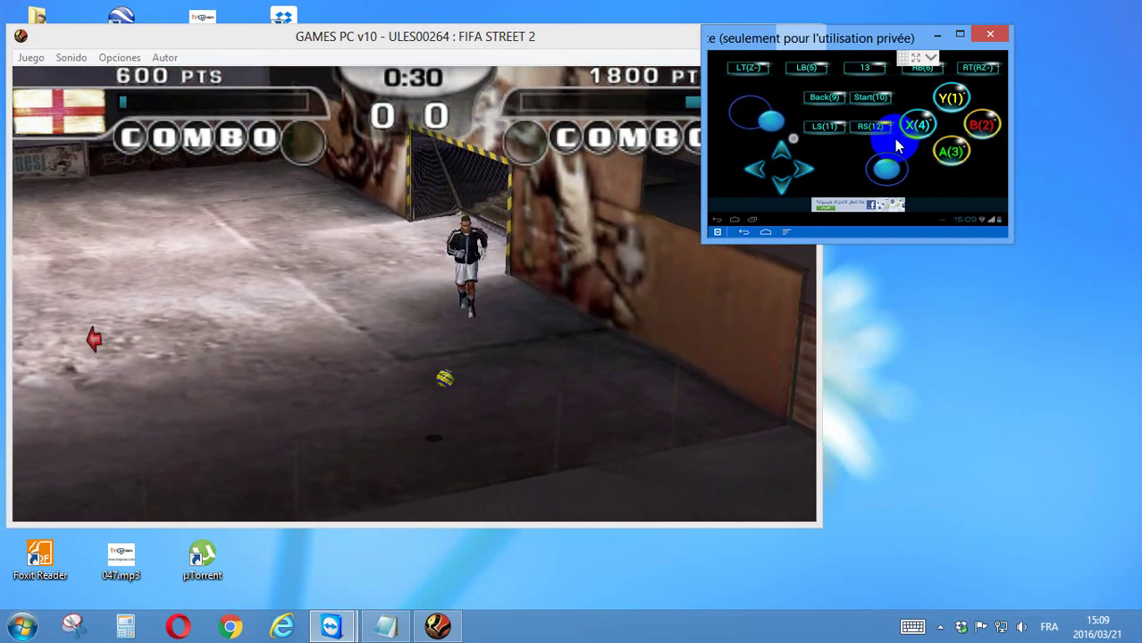
left_click(583, 247)
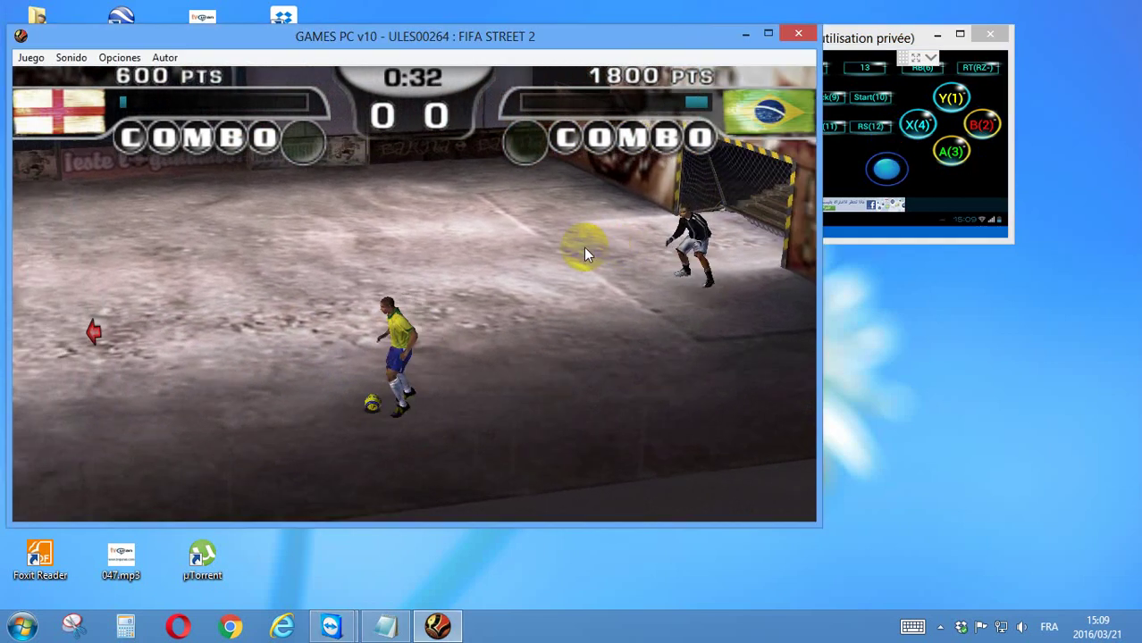
key("Return")
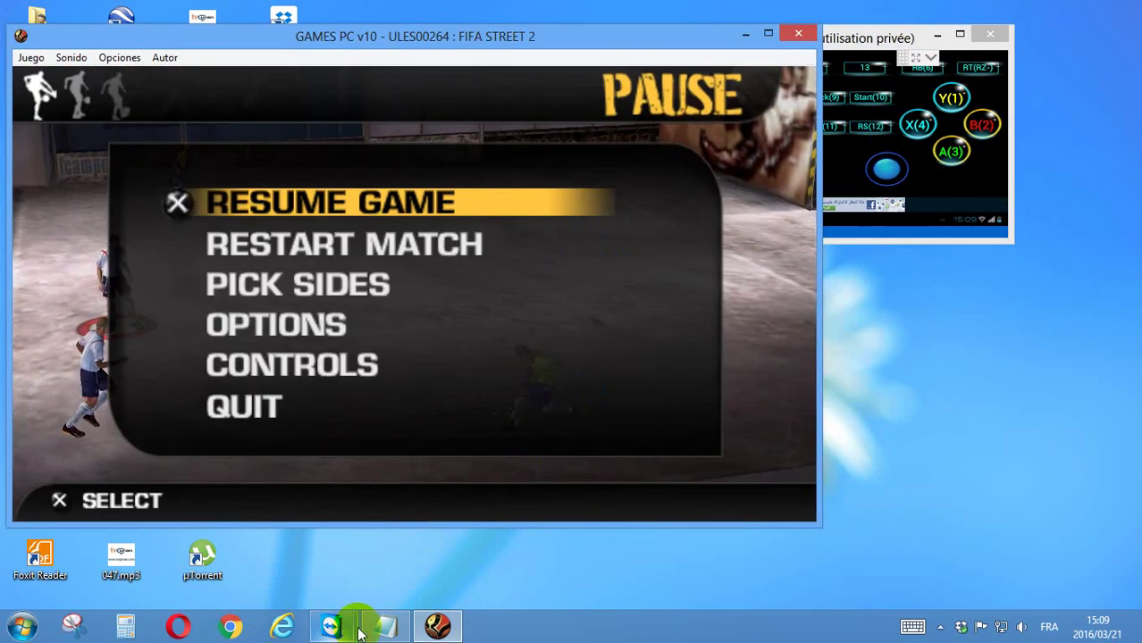
- Switch to the text file and add the closing lines "كما لاحظتم فهي تعمل", "الى اللقاء" and "اتمنى ان يعجبكم ال" below the game sentence
left_click(379, 625)
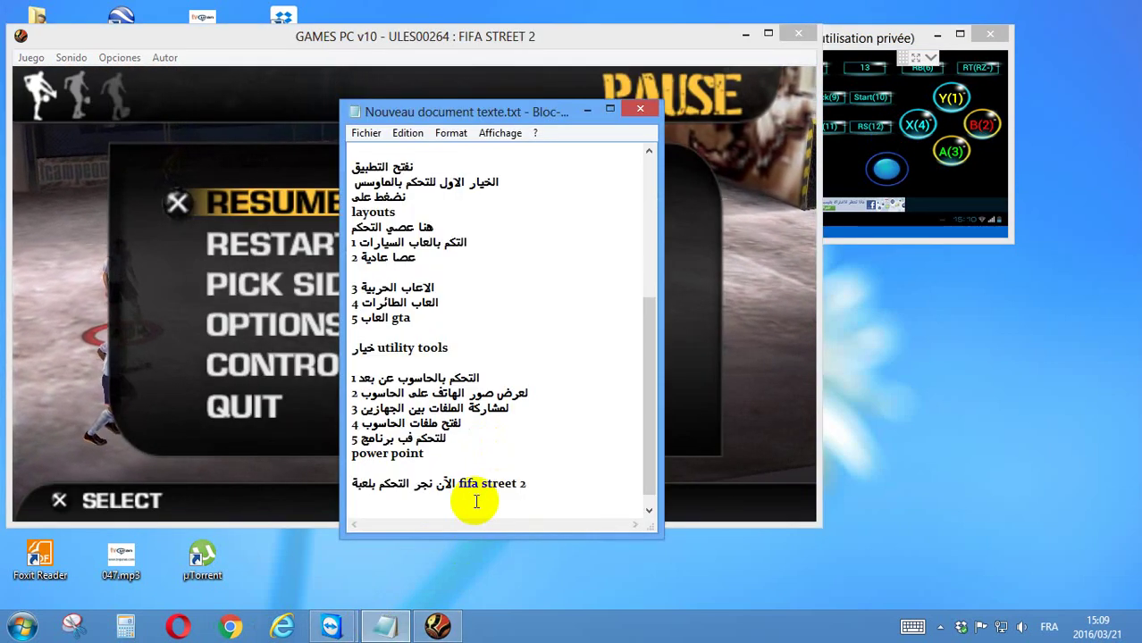
key("Return")
key("Return")
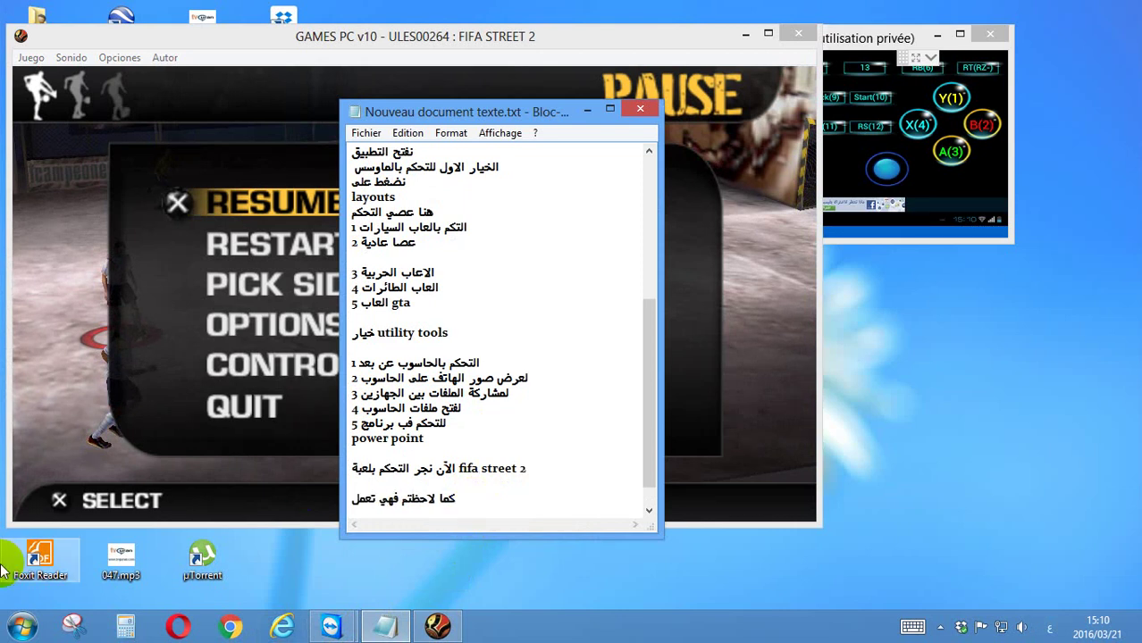
key("Return")
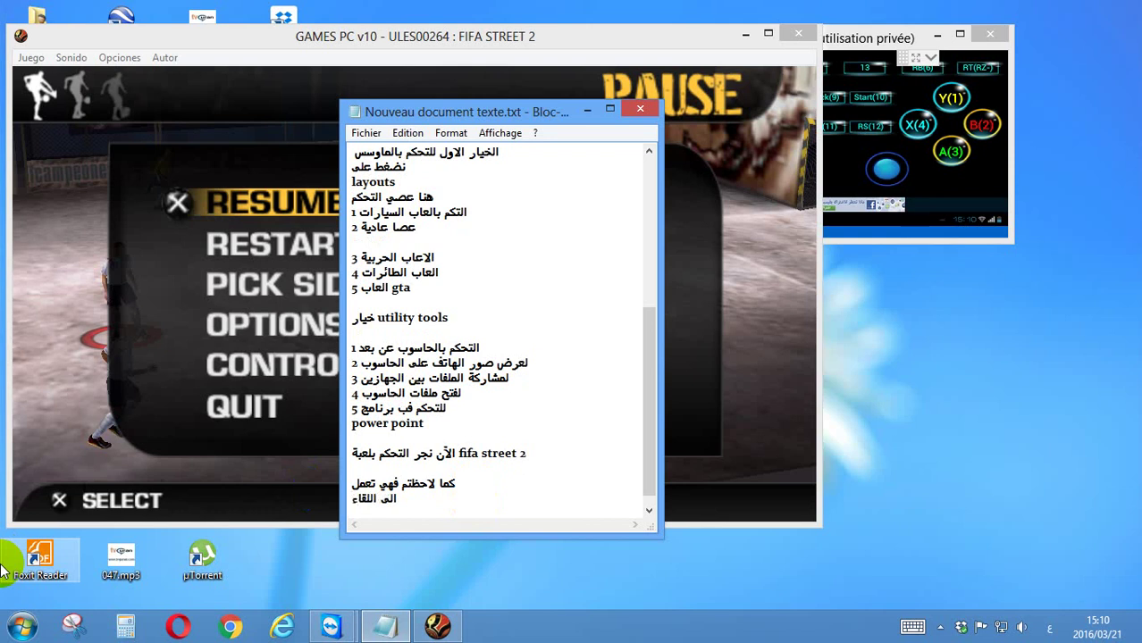
key("Return")
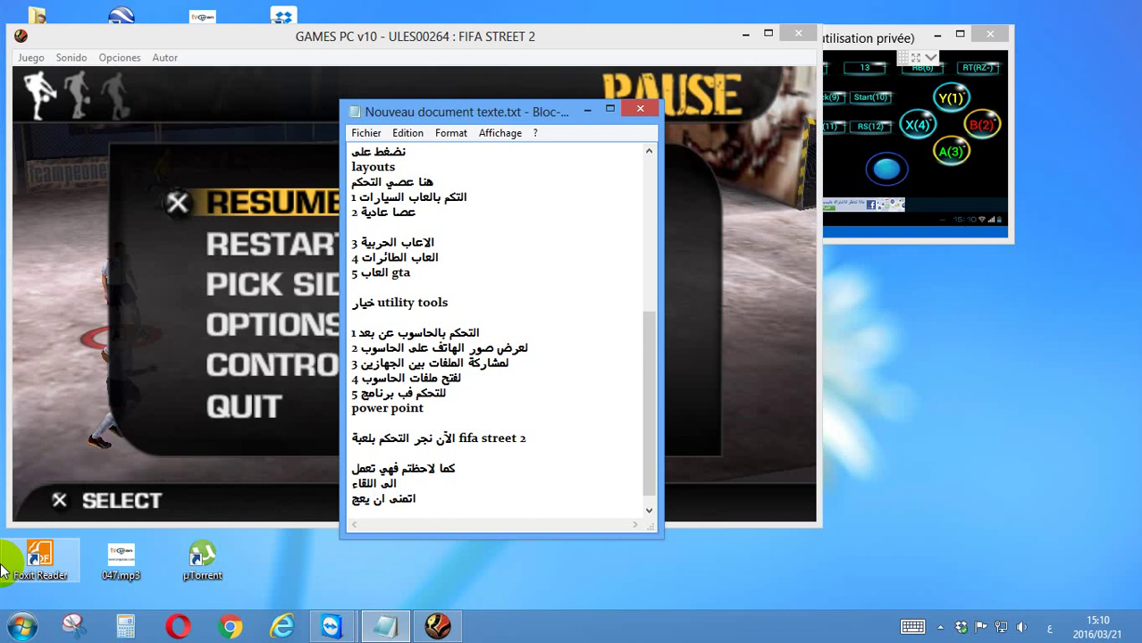
type("لحر")
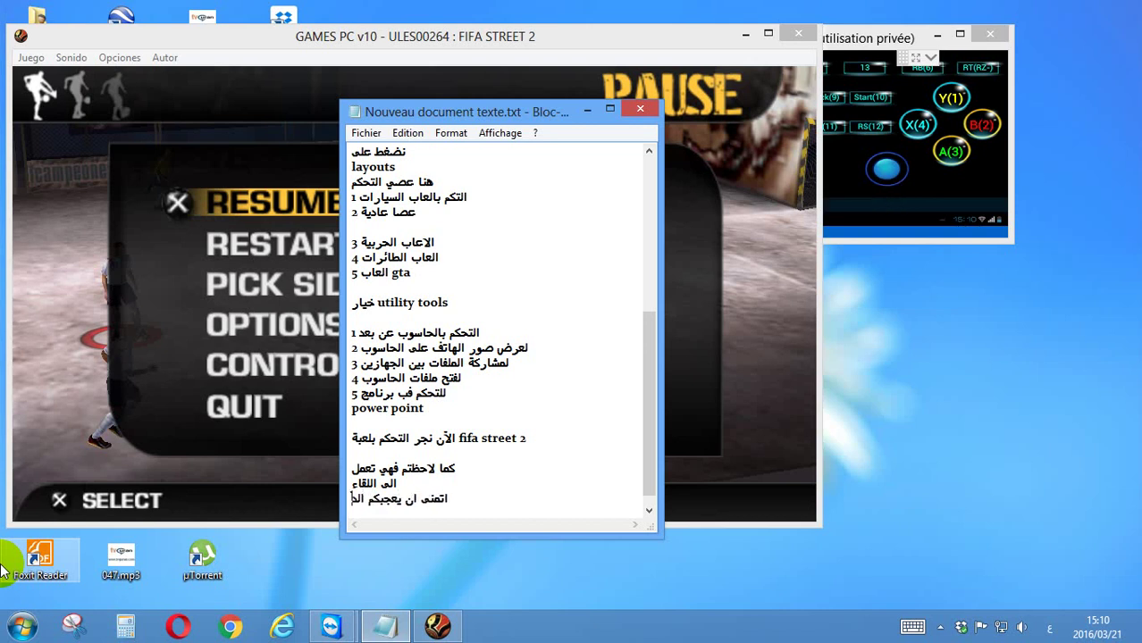